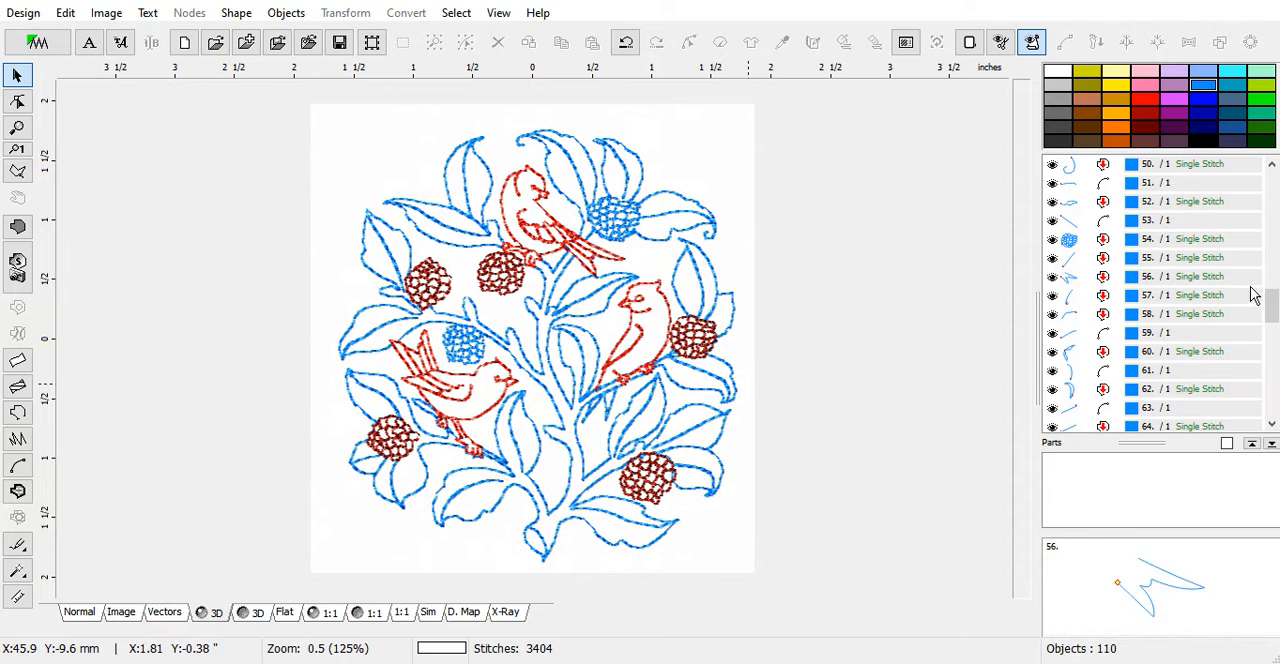
Recolor the blue berry beside the top bird, object 54, with the dark red used by the other berries
{"action": "left_click_drag", "start_coordinate": [1270, 302], "coordinate": [1265, 400]}
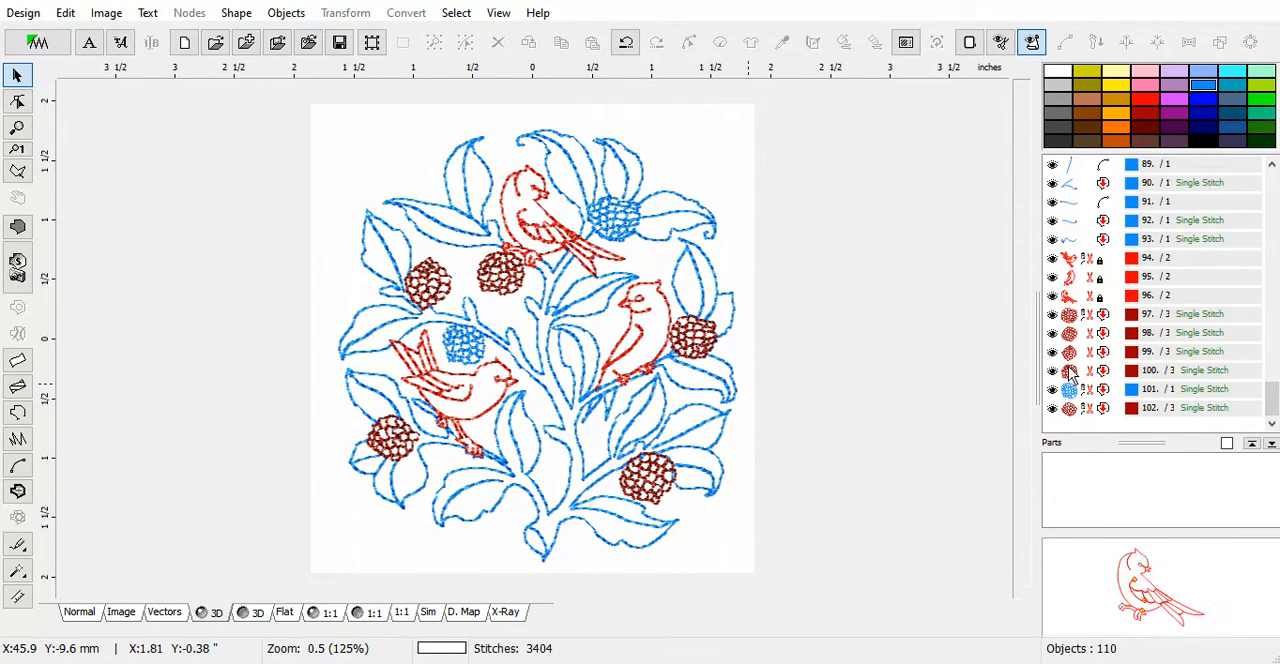
{"action": "left_click_drag", "start_coordinate": [1273, 405], "coordinate": [1268, 300]}
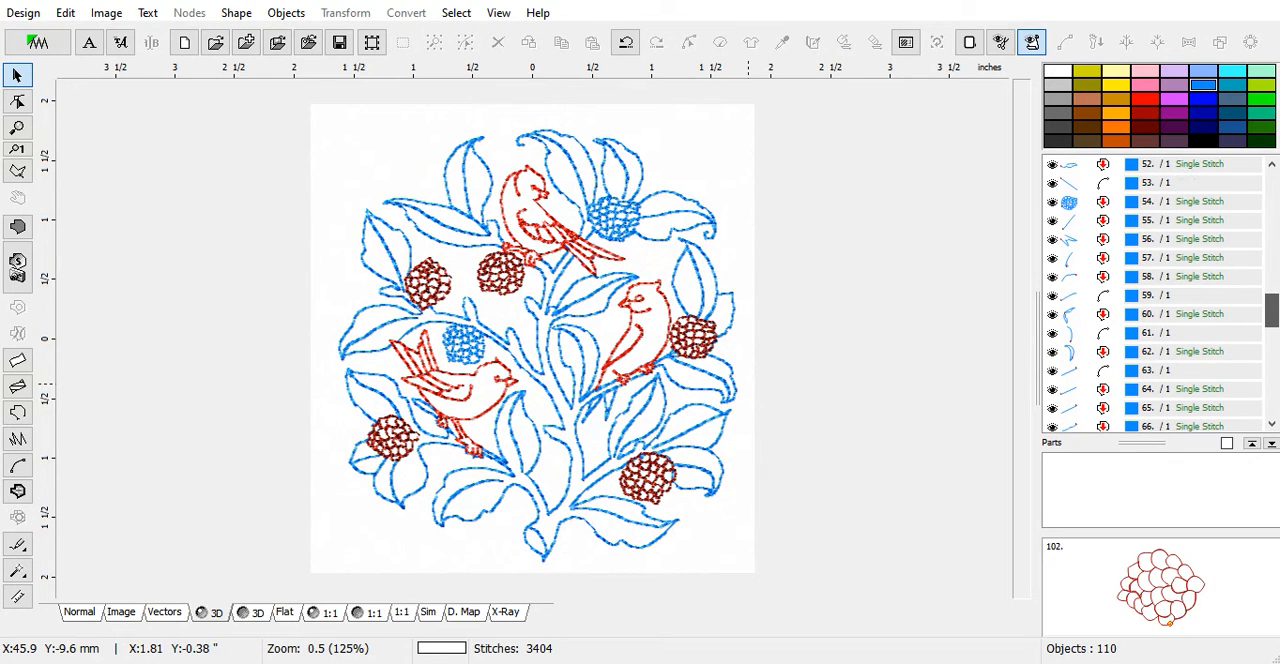
{"action": "left_click", "coordinate": [1074, 205]}
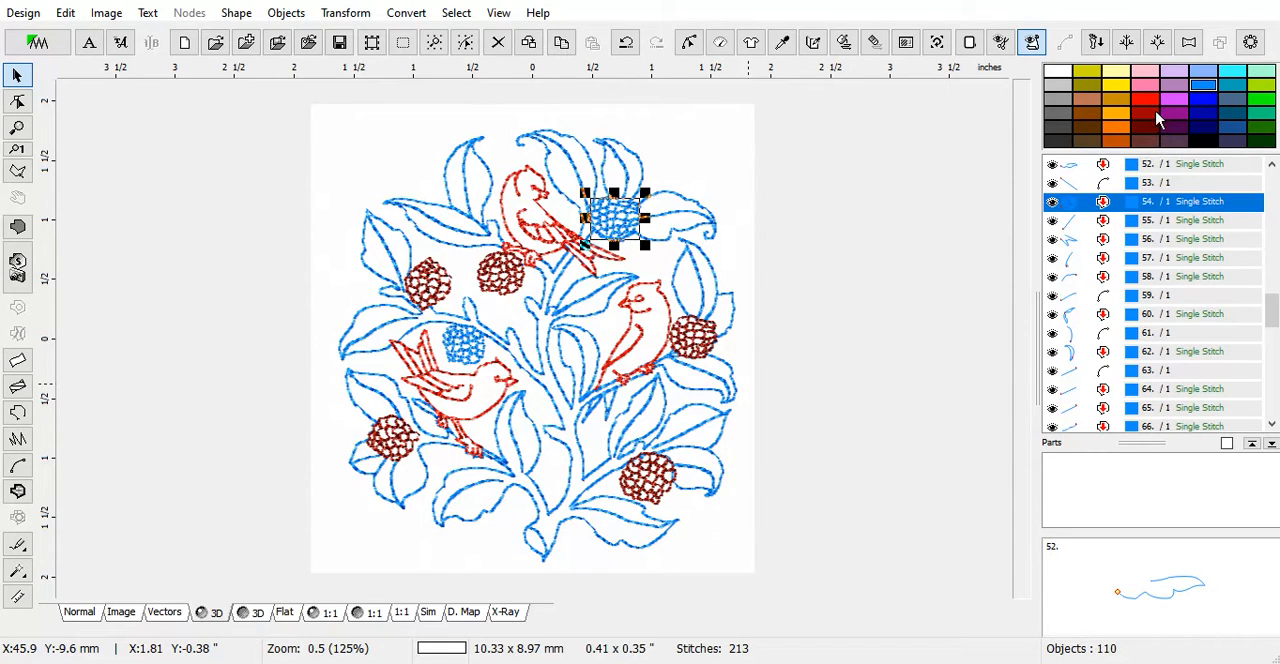
{"action": "left_click", "coordinate": [1133, 205]}
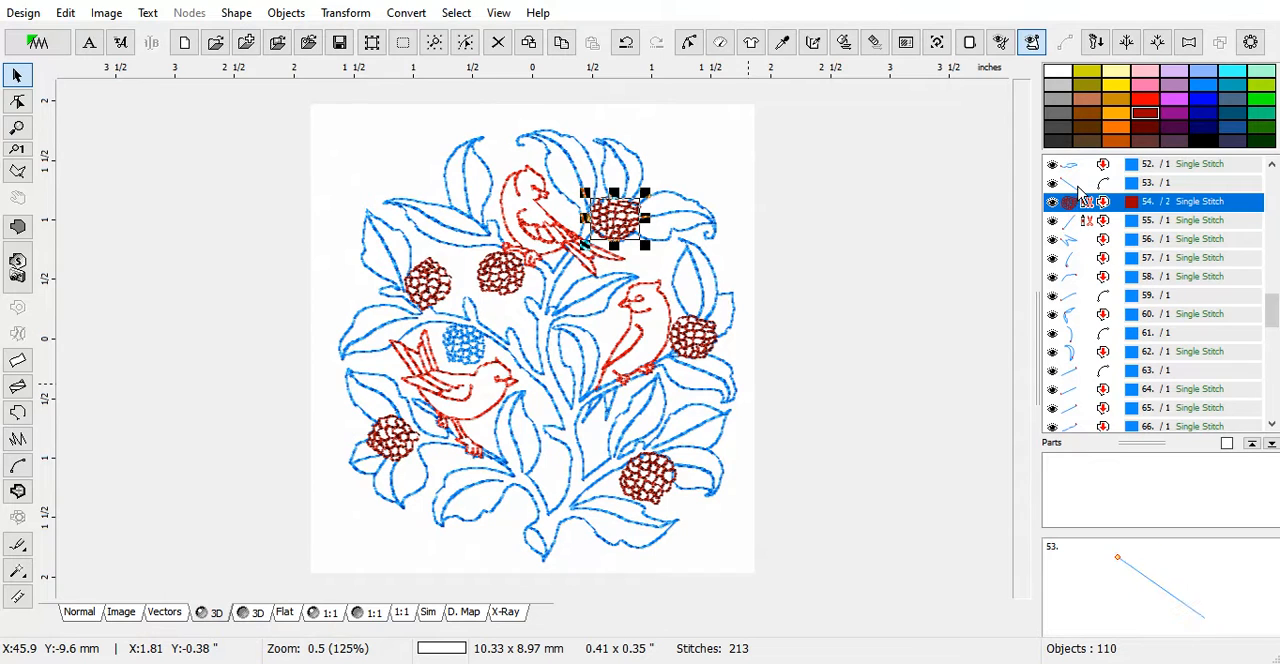
Move the recolored dark red berry to the front of the stitching order
{"action": "scroll", "coordinate": [1271, 312], "scroll_direction": "up", "scroll_amount": 2}
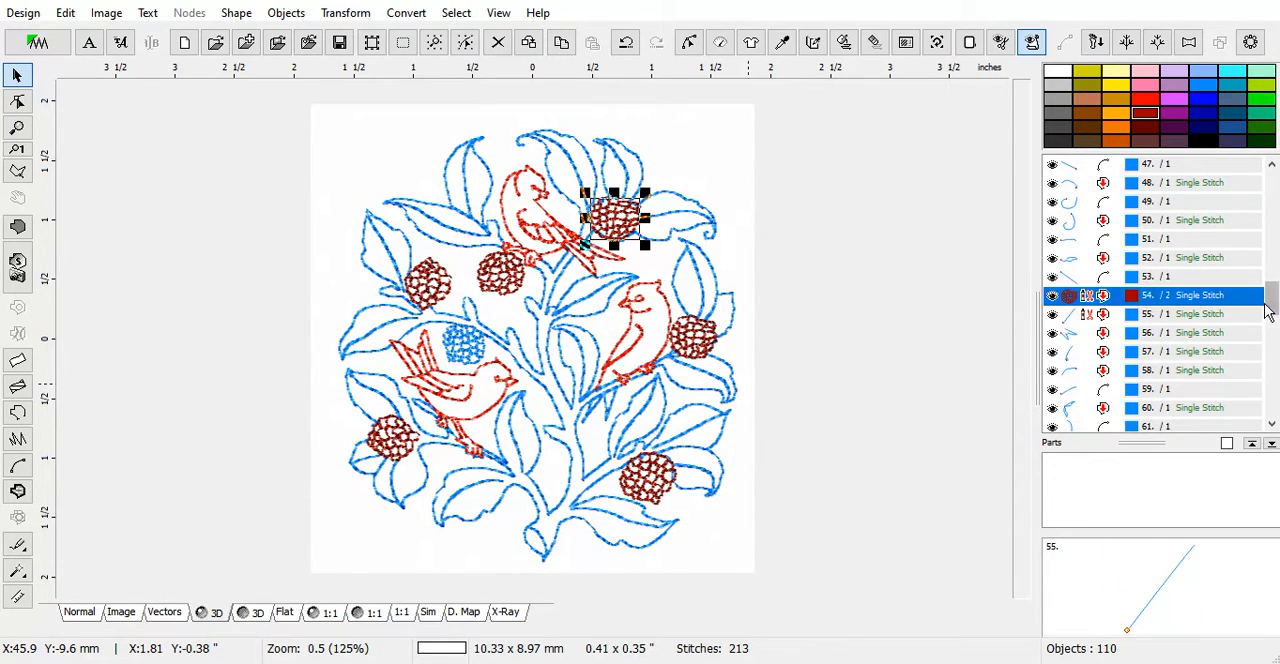
{"action": "left_click_drag", "start_coordinate": [1268, 312], "coordinate": [1275, 257]}
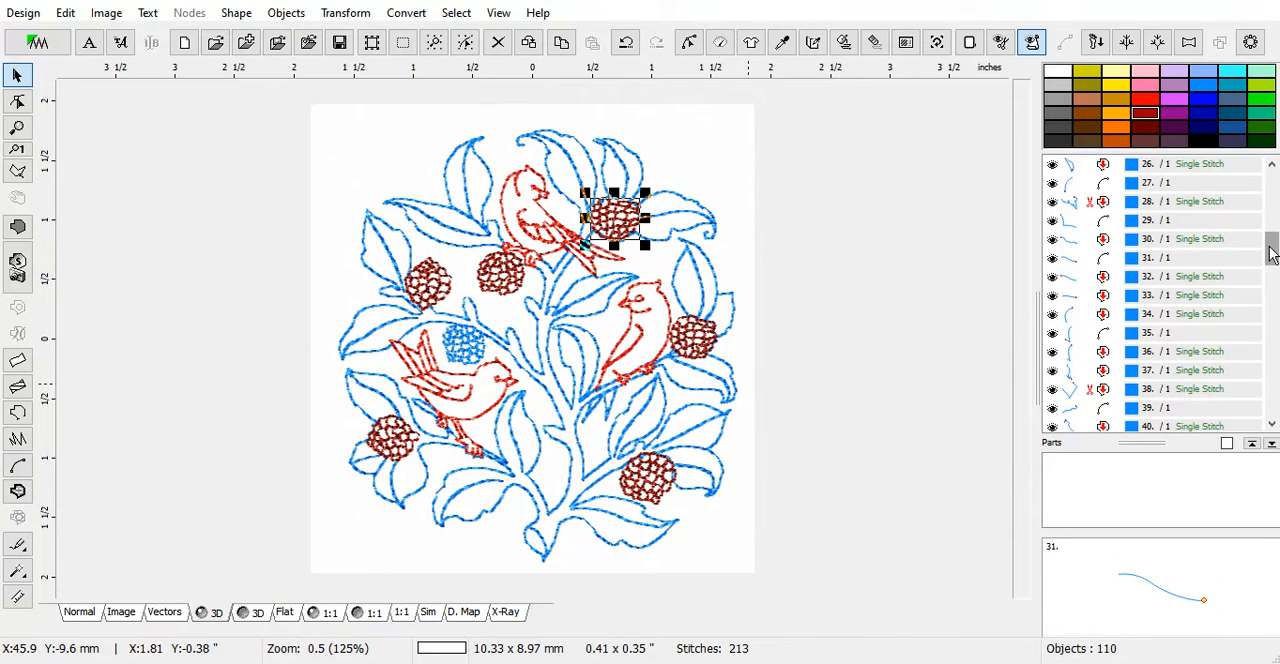
{"action": "left_click_drag", "start_coordinate": [1272, 254], "coordinate": [1275, 305]}
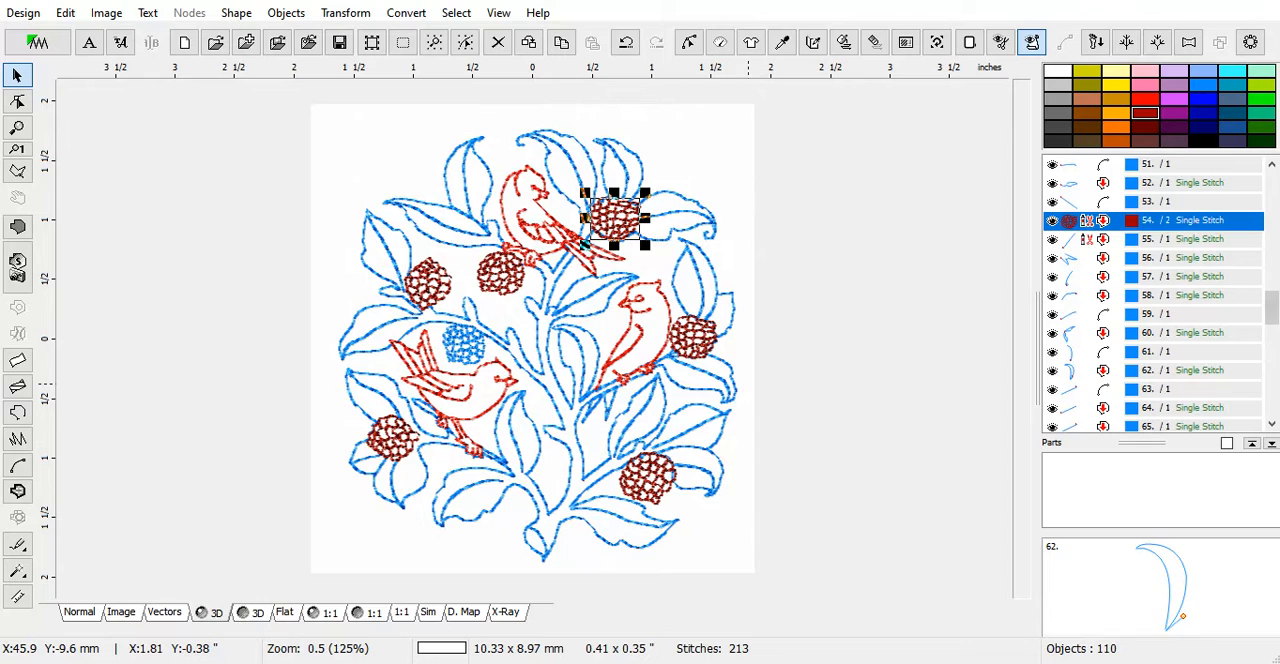
{"action": "mouse_move", "coordinate": [1273, 314]}
{"action": "left_mouse_down"}
{"action": "mouse_move", "coordinate": [1272, 403]}
{"action": "mouse_move", "coordinate": [1272, 252]}
{"action": "mouse_move", "coordinate": [1272, 301]}
{"action": "left_mouse_up"}
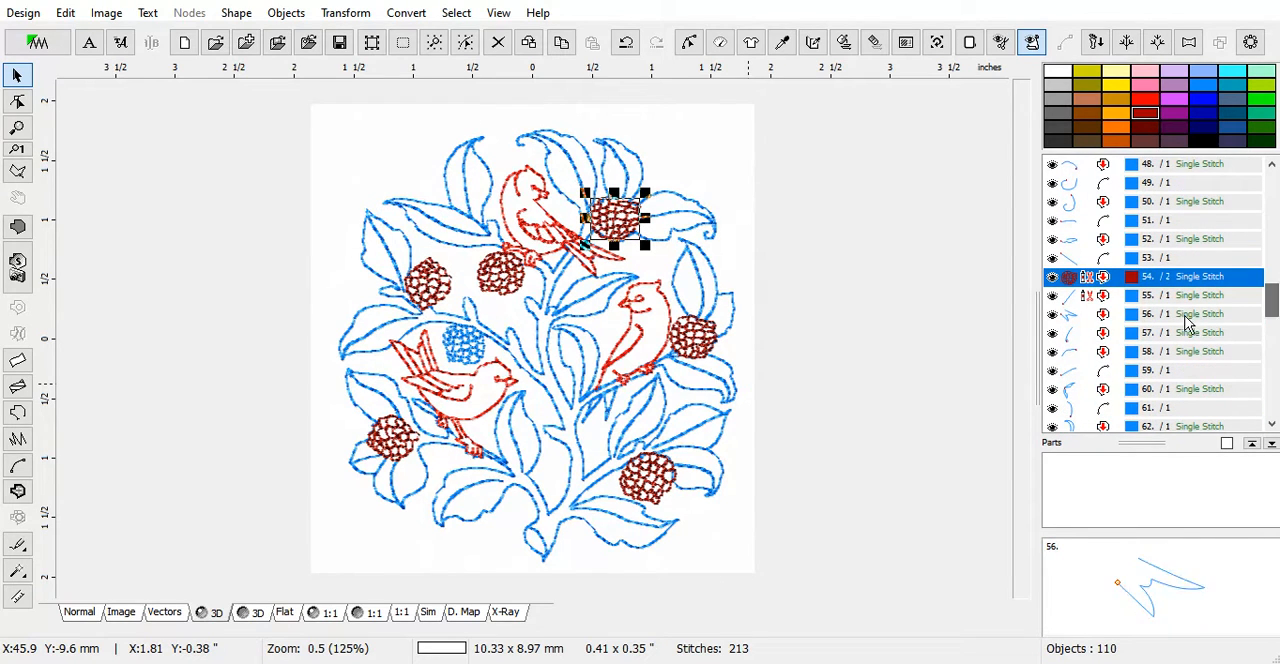
{"action": "right_click", "coordinate": [1097, 284]}
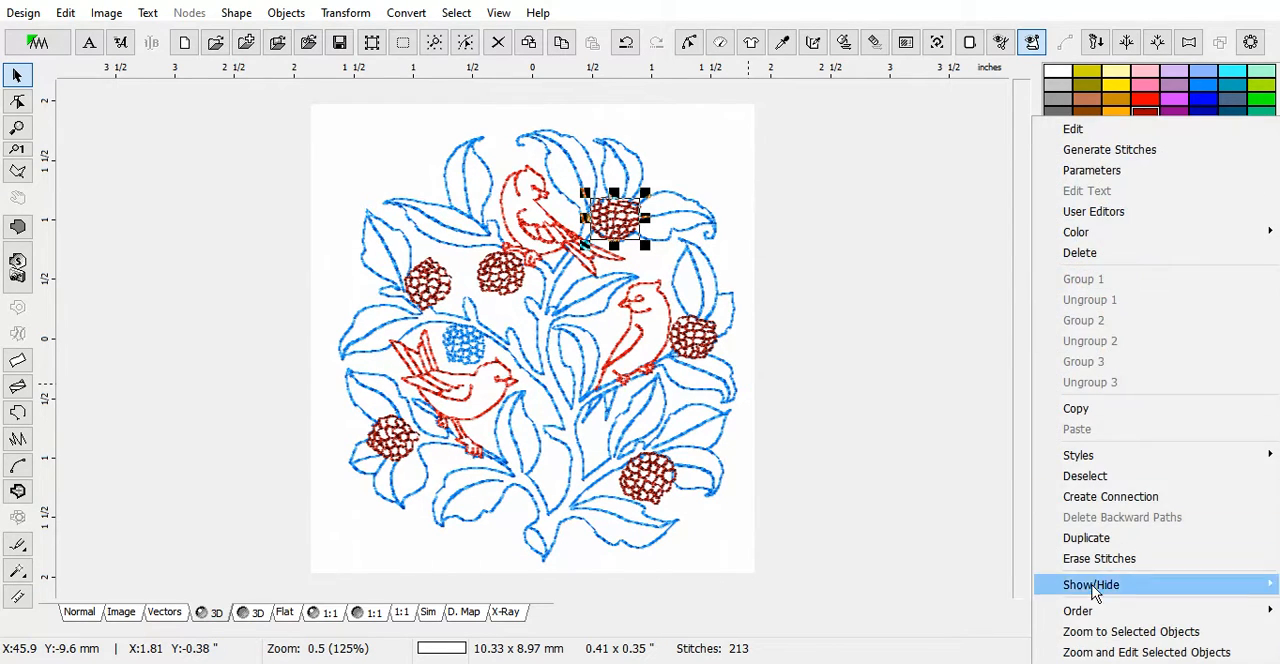
{"action": "mouse_move", "coordinate": [1080, 617]}
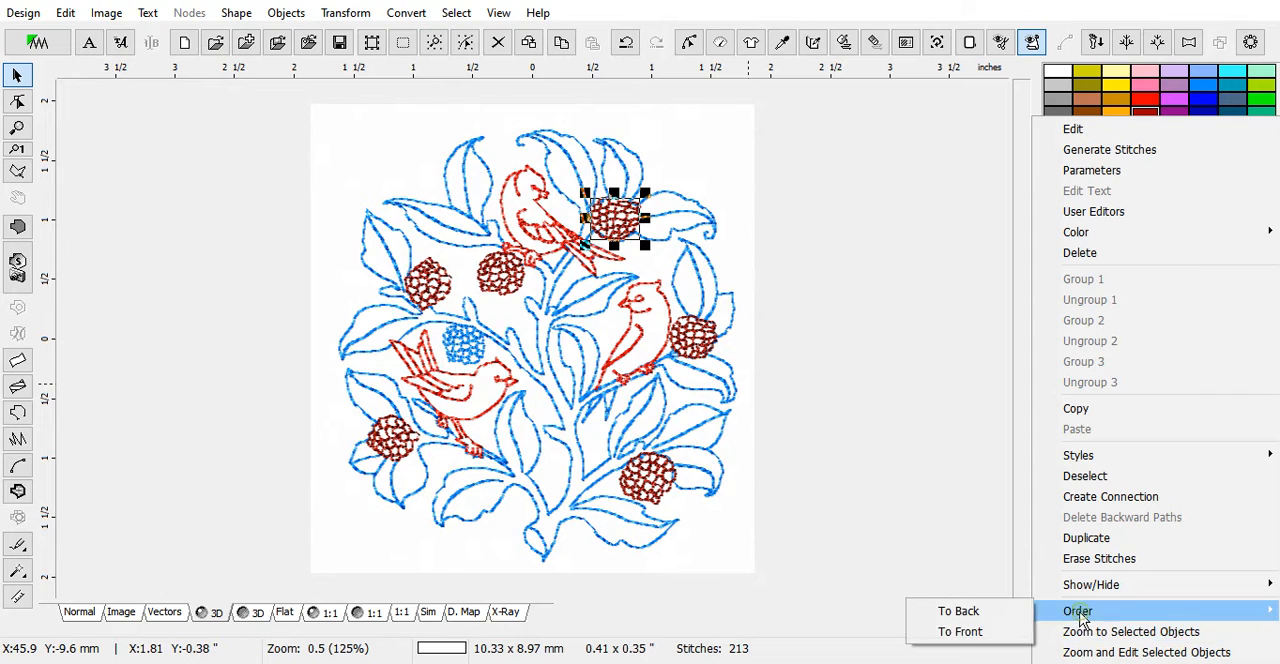
{"action": "left_click", "coordinate": [968, 640]}
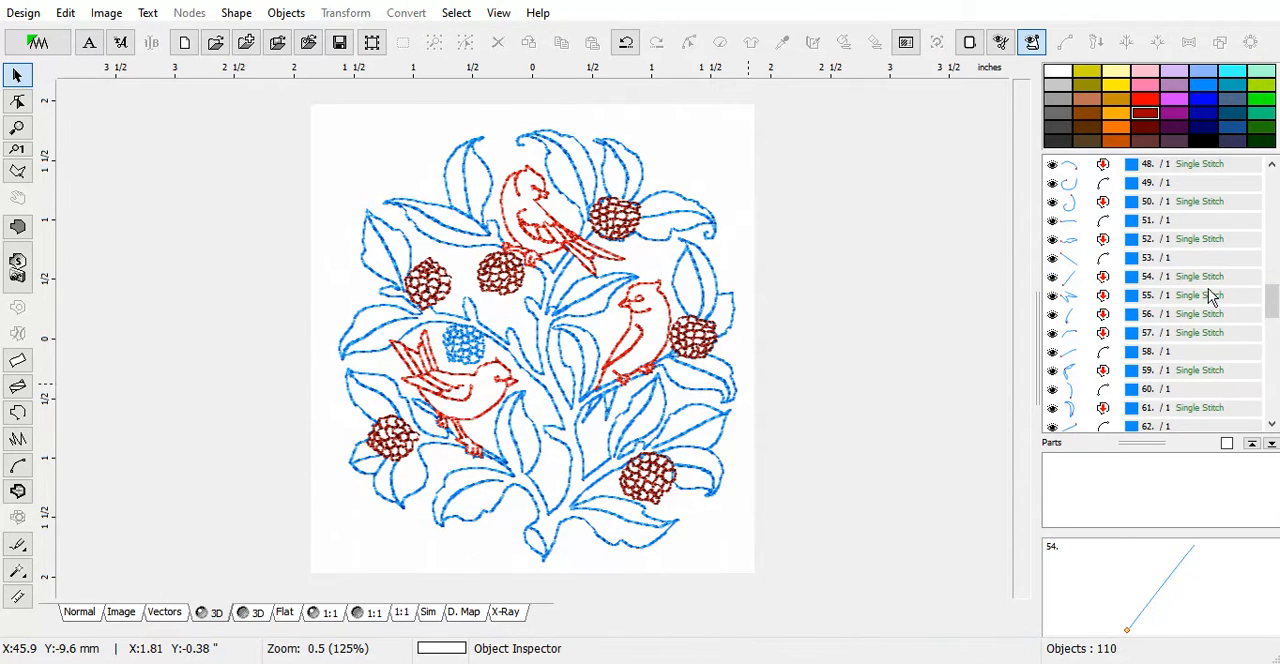
Create a connection for object 38, the blue branch piece below the top bird that has a thread trim
{"action": "left_click_drag", "start_coordinate": [1272, 305], "coordinate": [1277, 250]}
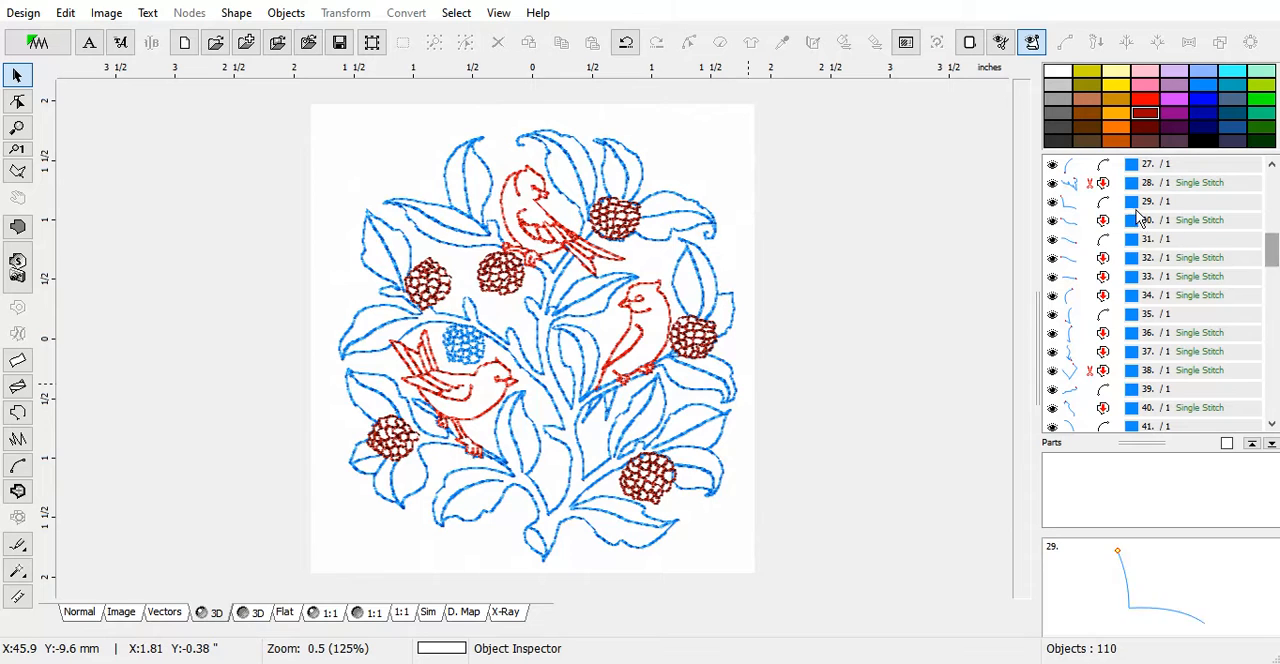
{"action": "mouse_move", "coordinate": [1274, 258]}
{"action": "left_mouse_down"}
{"action": "mouse_move", "coordinate": [1273, 360]}
{"action": "mouse_move", "coordinate": [1273, 260]}
{"action": "left_mouse_up"}
{"action": "left_click", "coordinate": [1088, 370]}
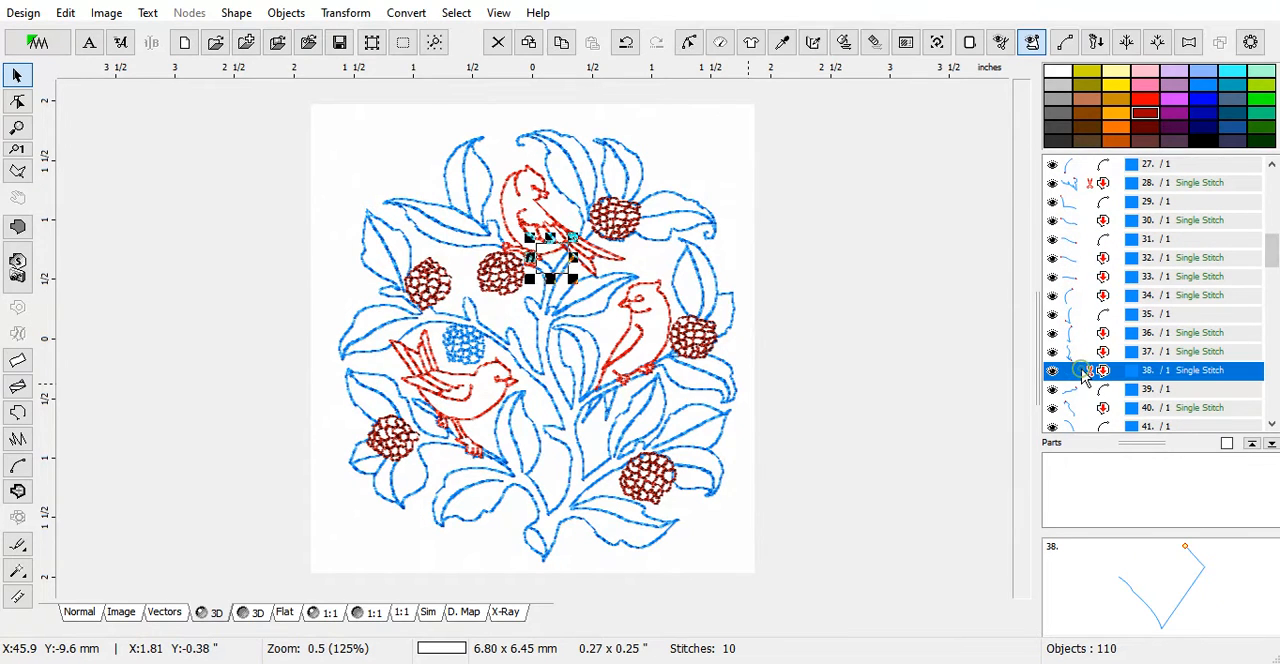
{"action": "right_click", "coordinate": [593, 272]}
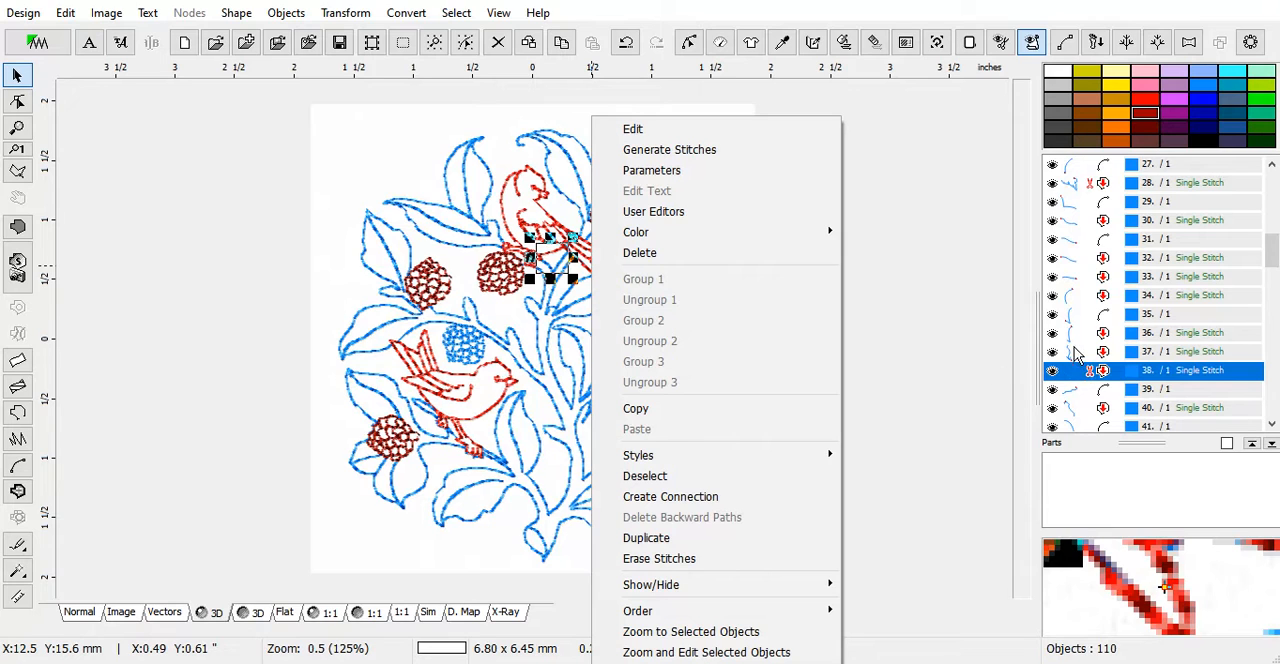
{"action": "left_click", "coordinate": [677, 497]}
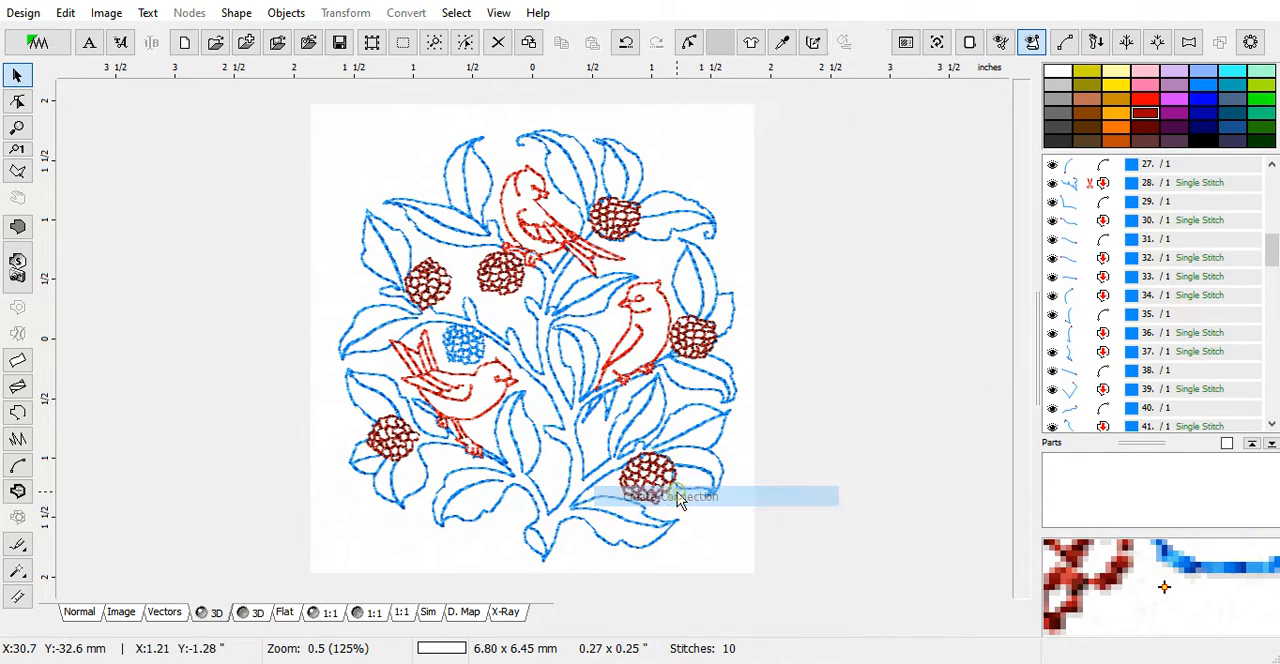
Generate stitches for the new connection path that runs behind the top bird's feet
{"action": "left_click", "coordinate": [1076, 374]}
{"action": "scroll", "coordinate": [515, 250], "scroll_direction": "up", "scroll_amount": 2}
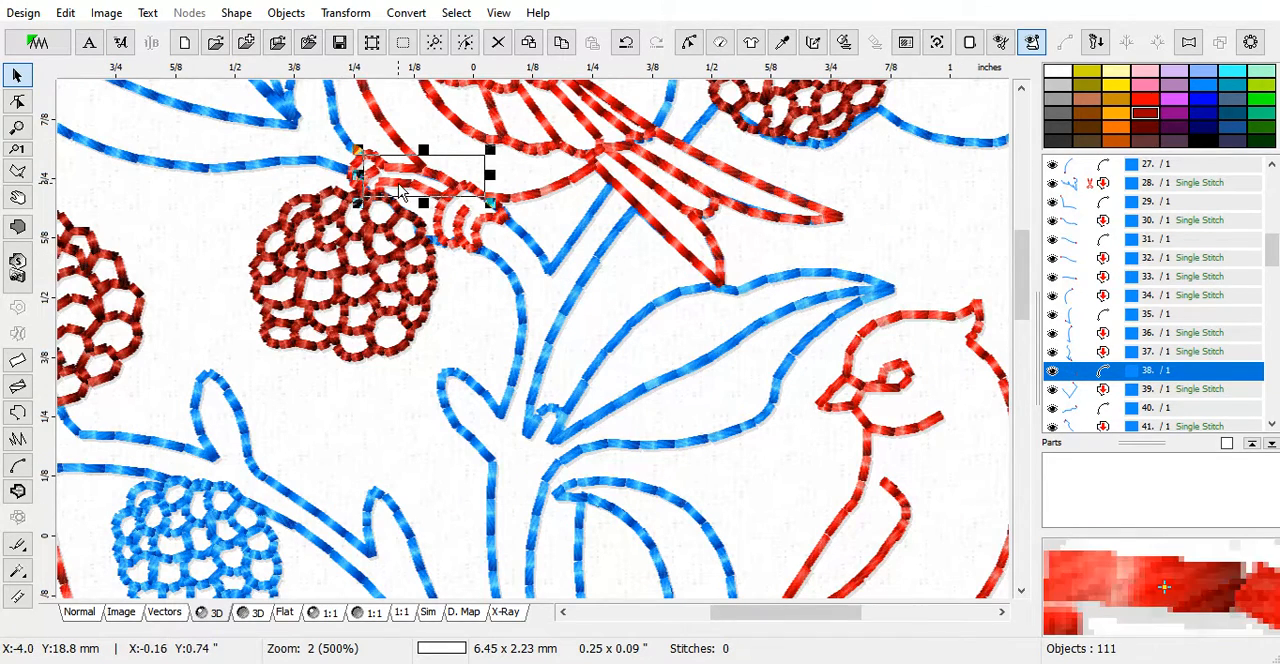
{"action": "scroll", "coordinate": [360, 160], "scroll_direction": "up", "scroll_amount": 1}
{"action": "right_click", "coordinate": [474, 150]}
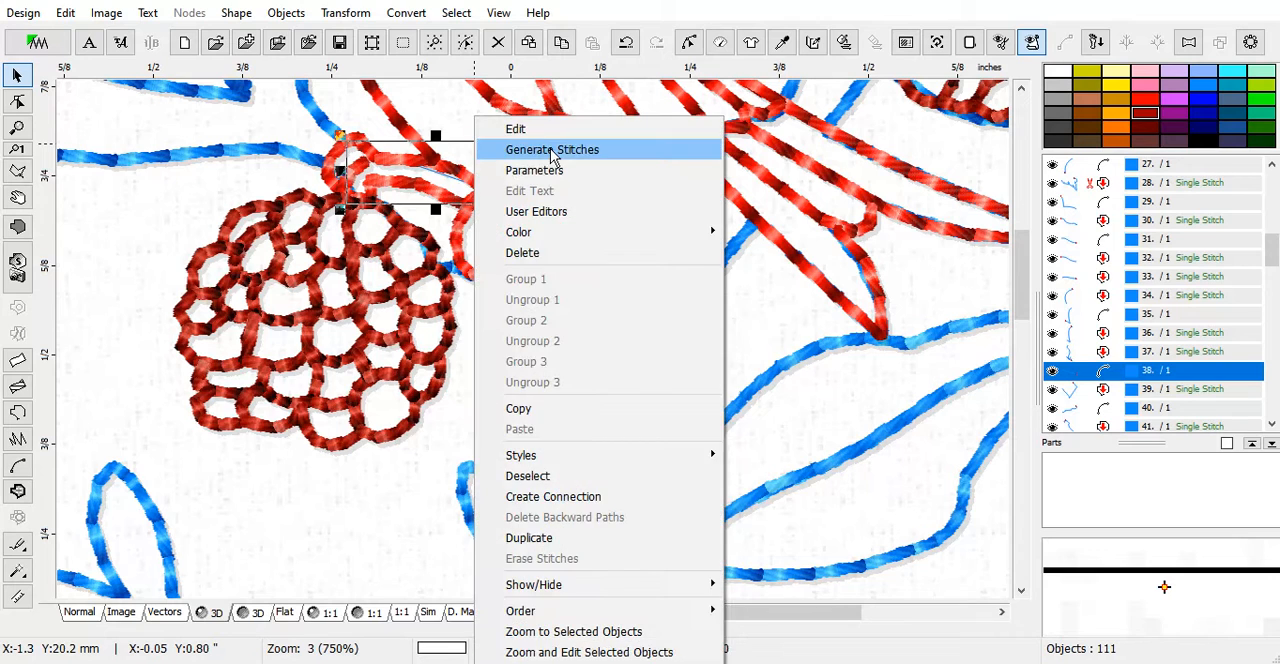
{"action": "left_click", "coordinate": [476, 150]}
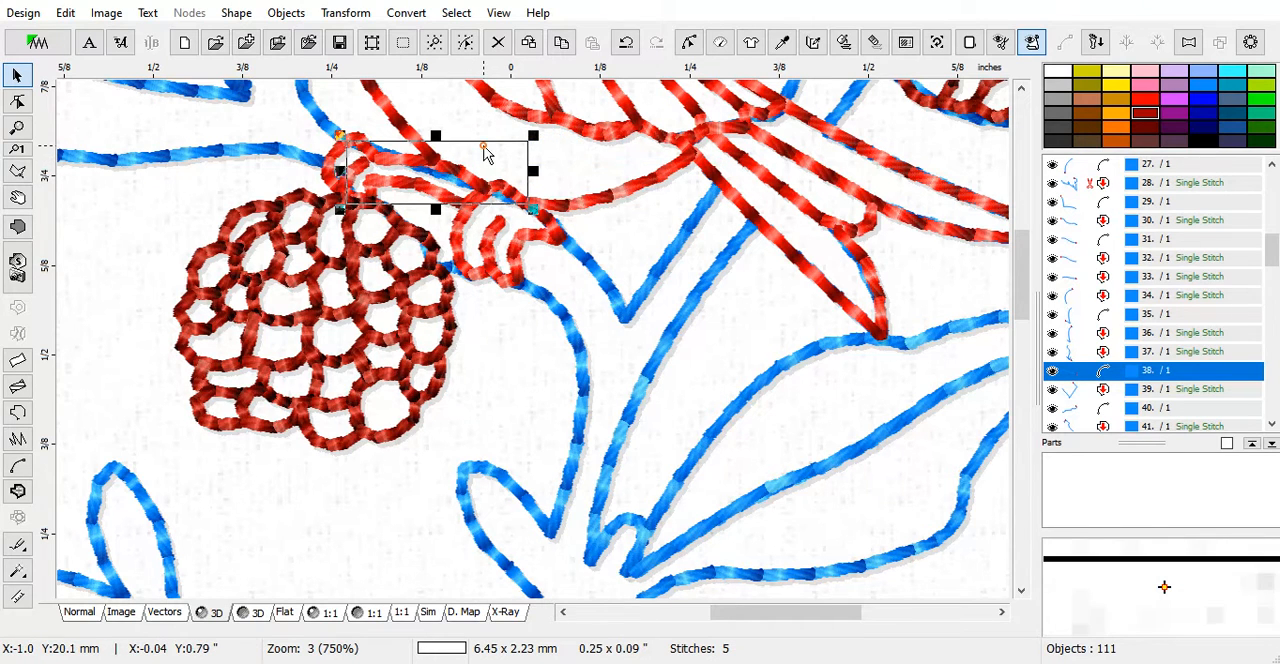
Open the connection for node editing, bend its middle onto the bird's red outline and insert a node there
{"action": "right_click", "coordinate": [476, 150]}
{"action": "left_click", "coordinate": [500, 126]}
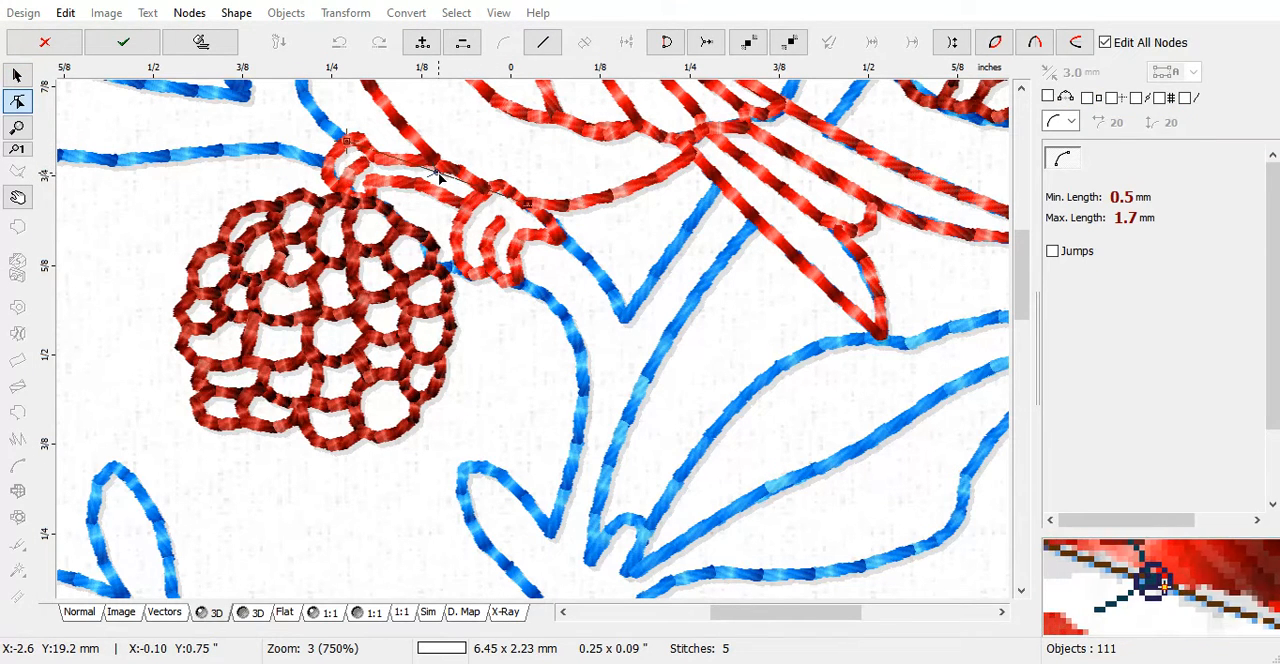
{"action": "left_click", "coordinate": [434, 170]}
{"action": "right_click", "coordinate": [432, 163]}
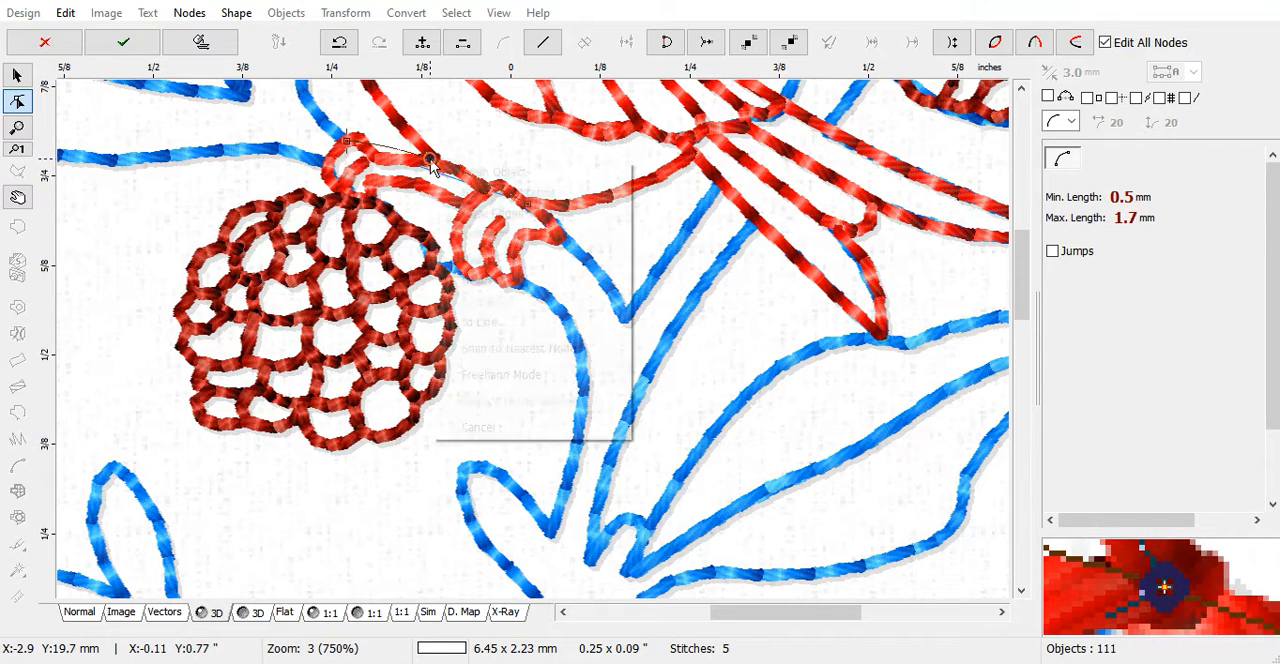
{"action": "left_click", "coordinate": [466, 259]}
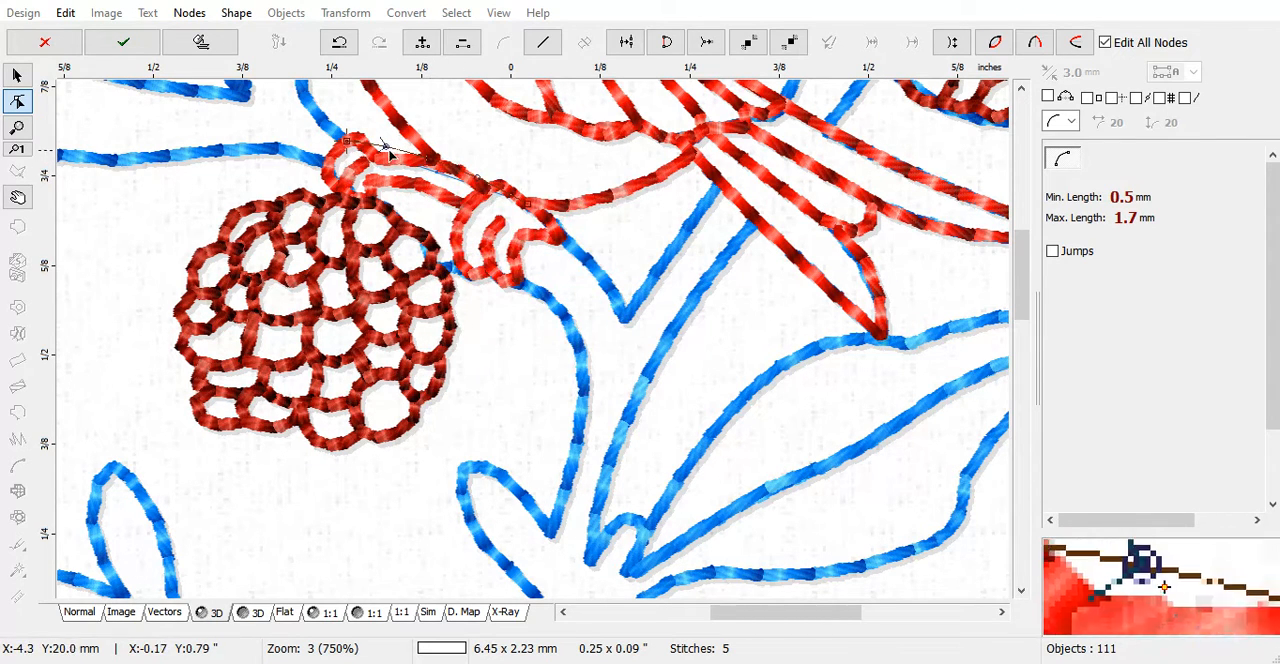
Shape the connection's section near the berry along the red foot outline, inserting another node at the bend
{"action": "left_click_drag", "start_coordinate": [385, 147], "coordinate": [379, 156]}
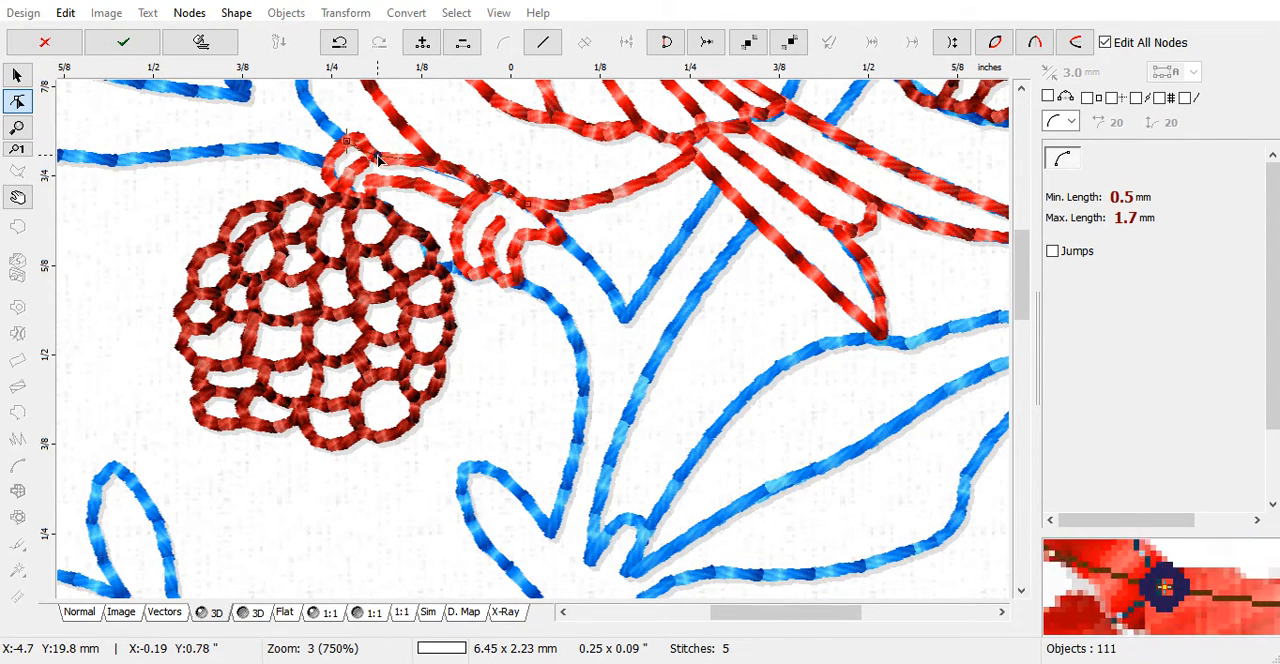
{"action": "right_click", "coordinate": [374, 160]}
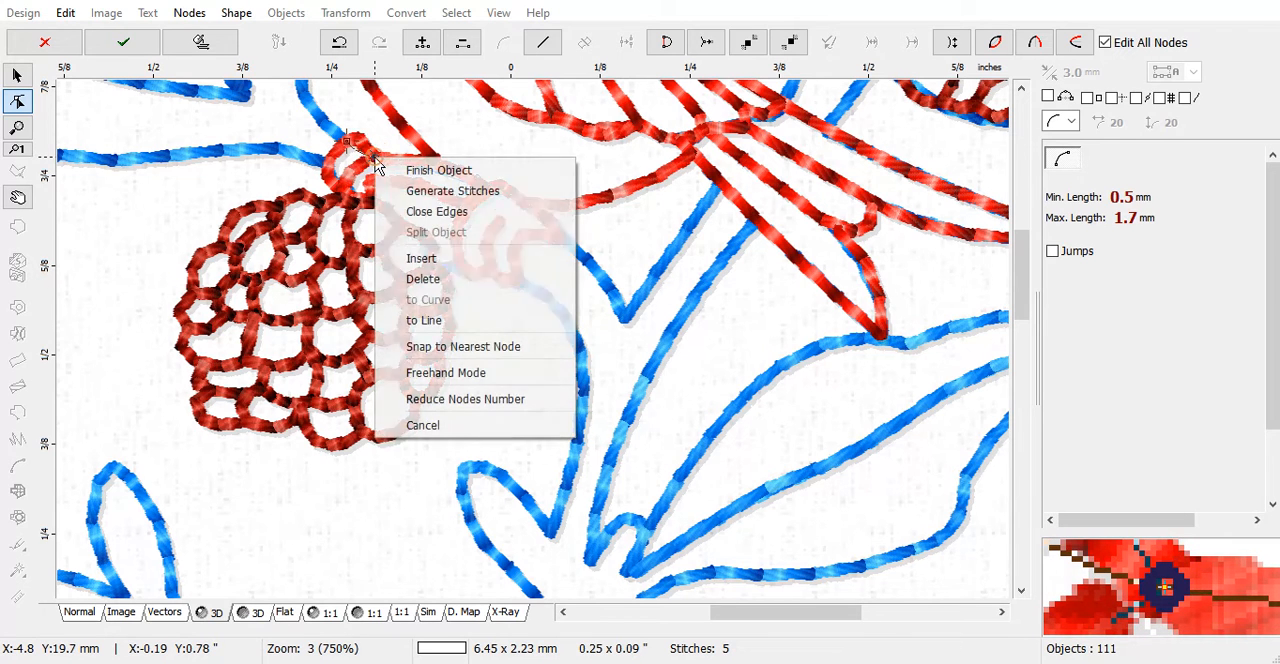
{"action": "left_click", "coordinate": [419, 261]}
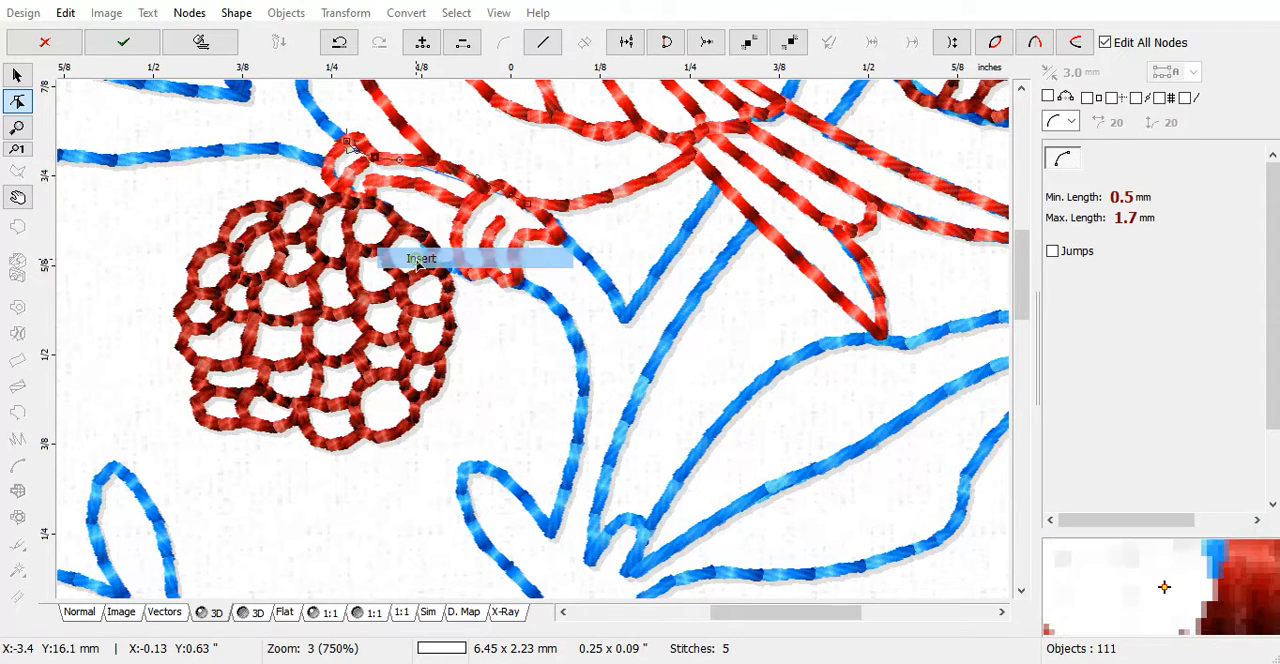
{"action": "left_click", "coordinate": [358, 148]}
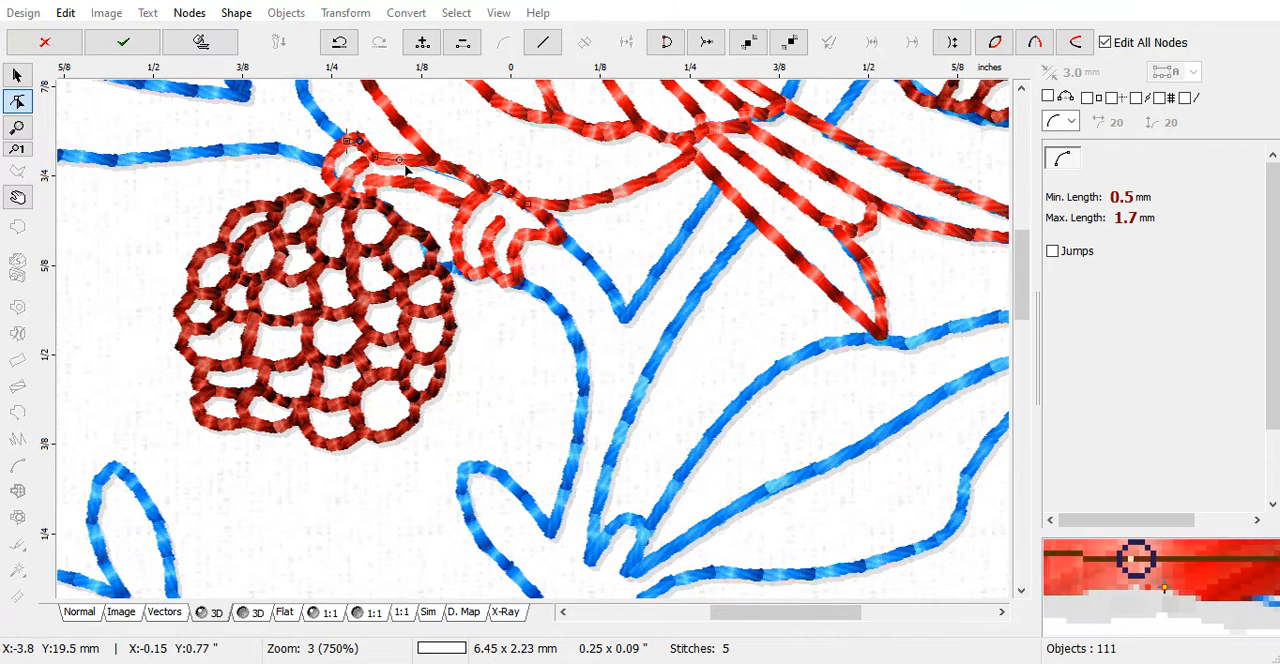
Delete the unneeded node near the connection's branch end
{"action": "right_click", "coordinate": [504, 200]}
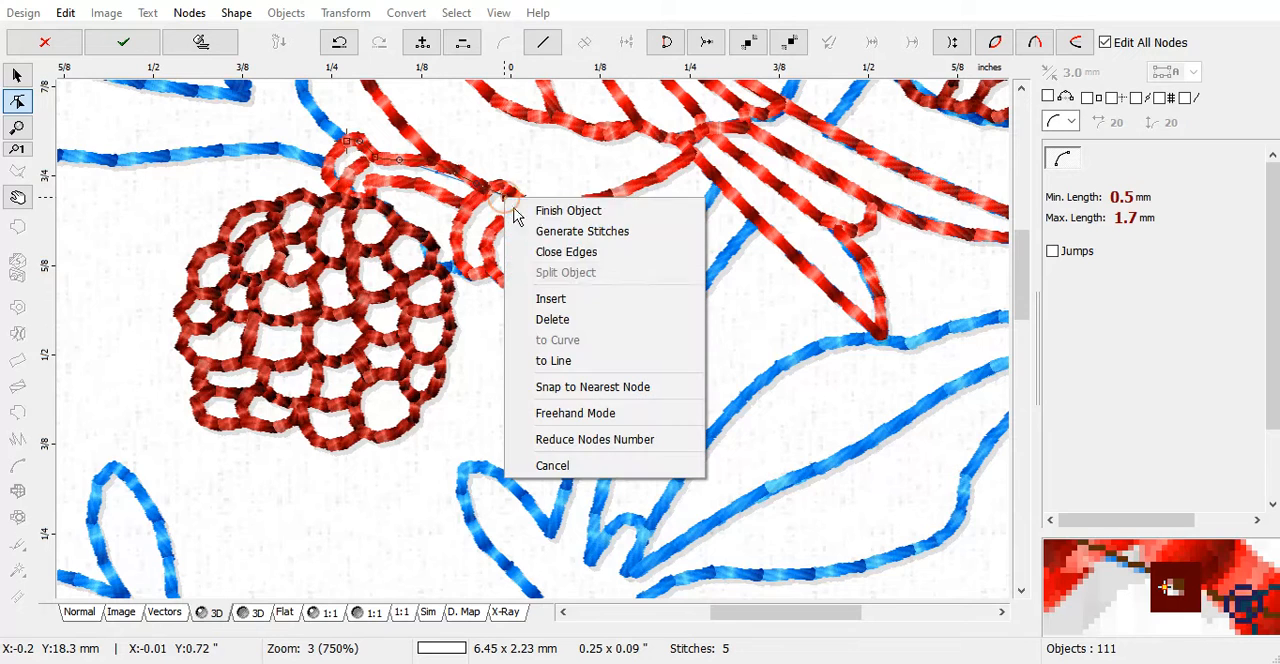
{"action": "left_click", "coordinate": [576, 318]}
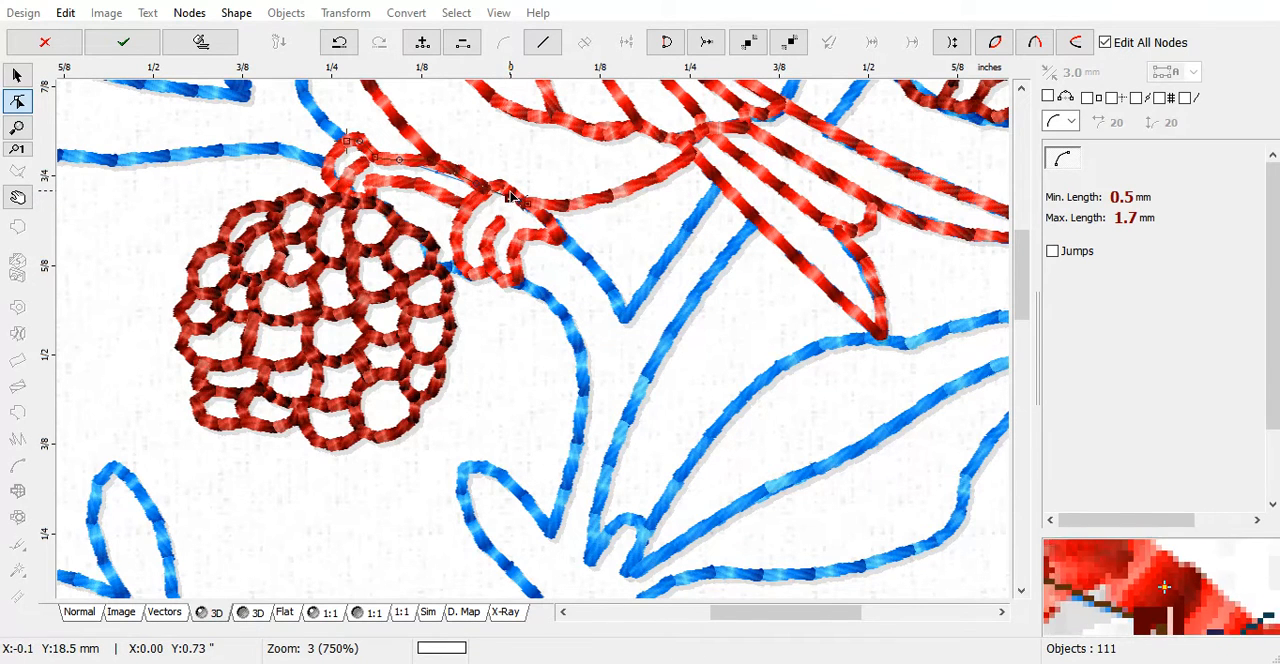
{"action": "right_click", "coordinate": [510, 196]}
{"action": "left_click", "coordinate": [565, 308]}
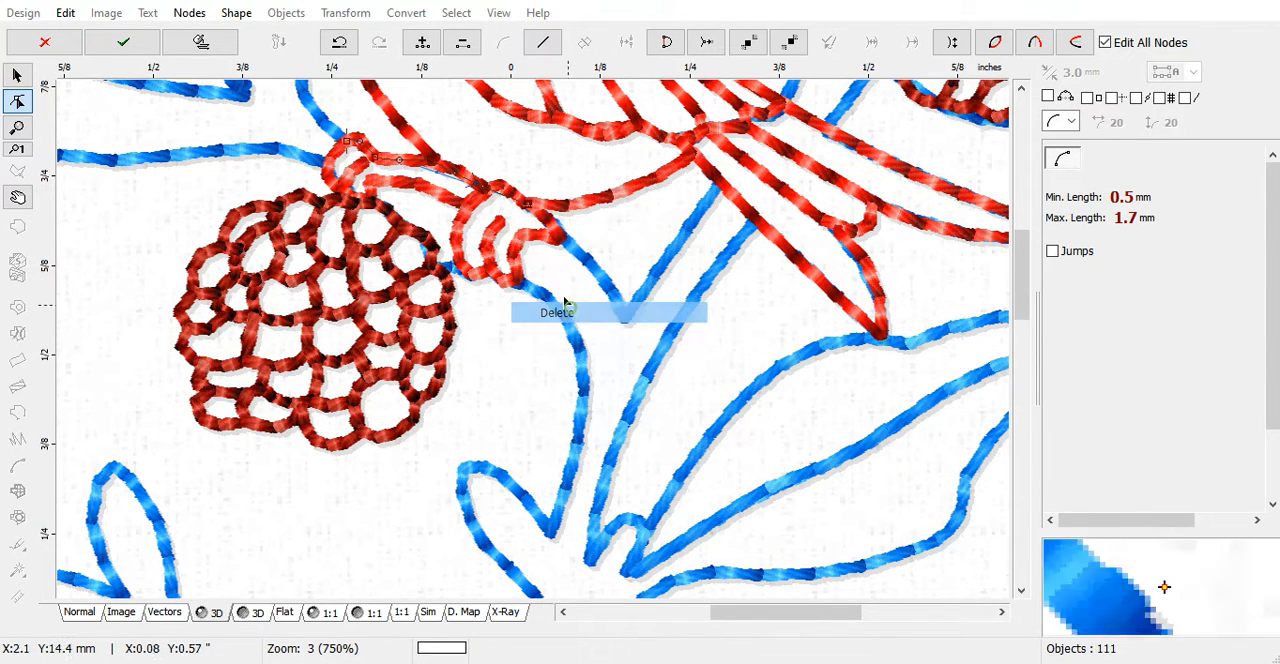
Insert a node where the connection meets the second foot, fit the path to the red outline and generate its stitches
{"action": "right_click", "coordinate": [484, 190]}
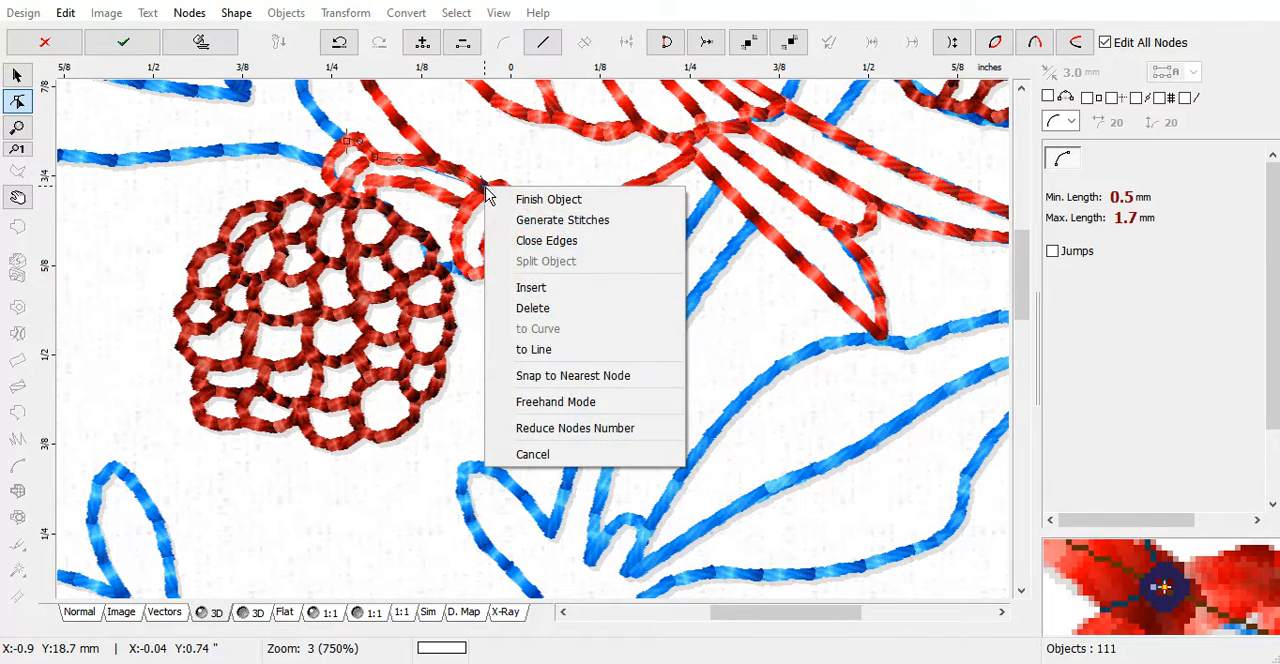
{"action": "left_click", "coordinate": [534, 287]}
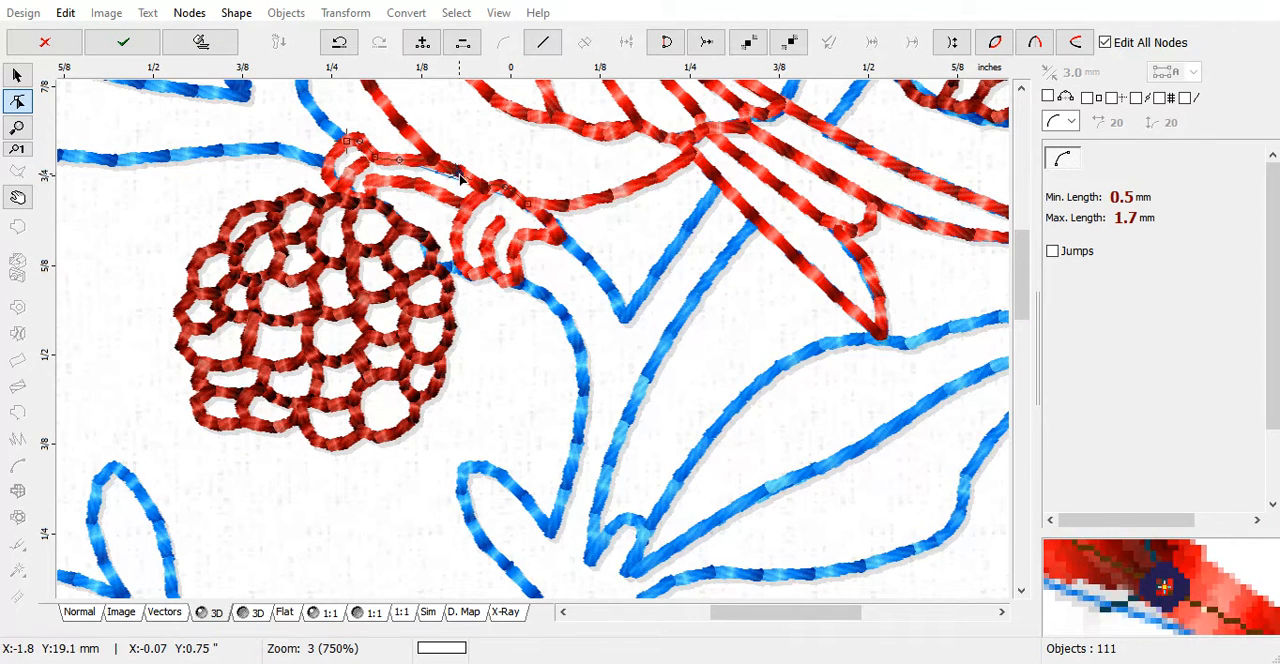
{"action": "right_click", "coordinate": [460, 180]}
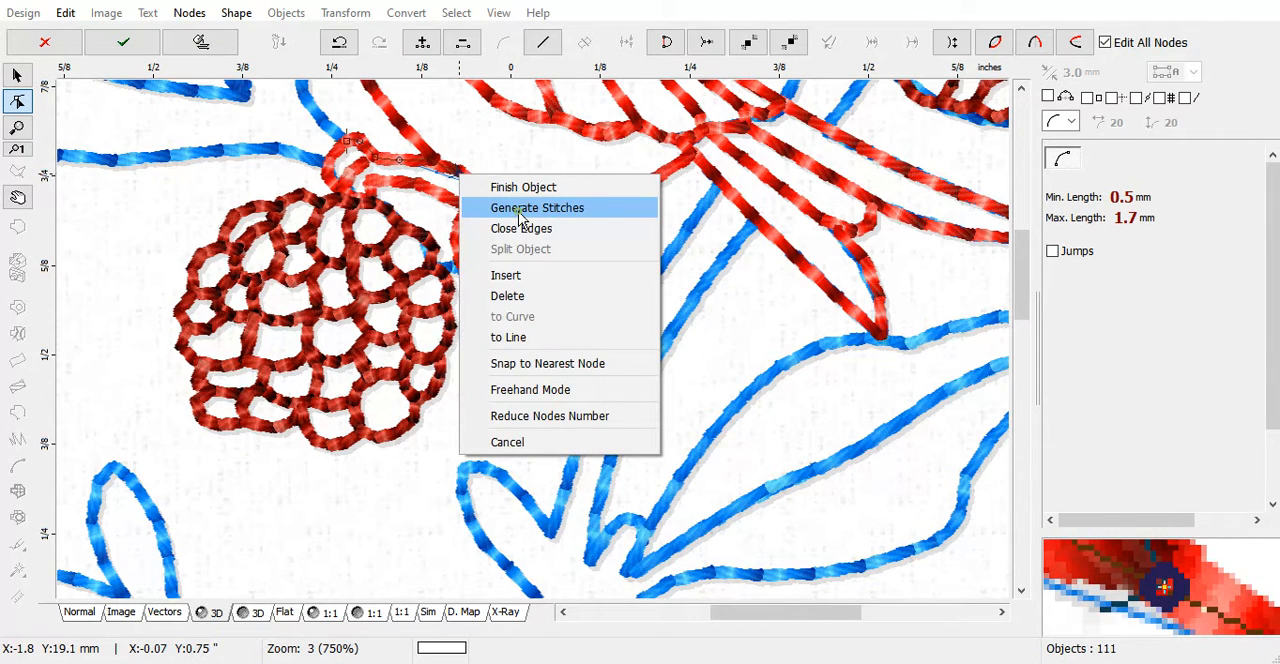
{"action": "left_click", "coordinate": [519, 208]}
Recolor the remaining blue berry above the left bird to match the dark red color of the other berries
{"action": "scroll", "coordinate": [545, 265], "scroll_direction": "down", "scroll_amount": 2}
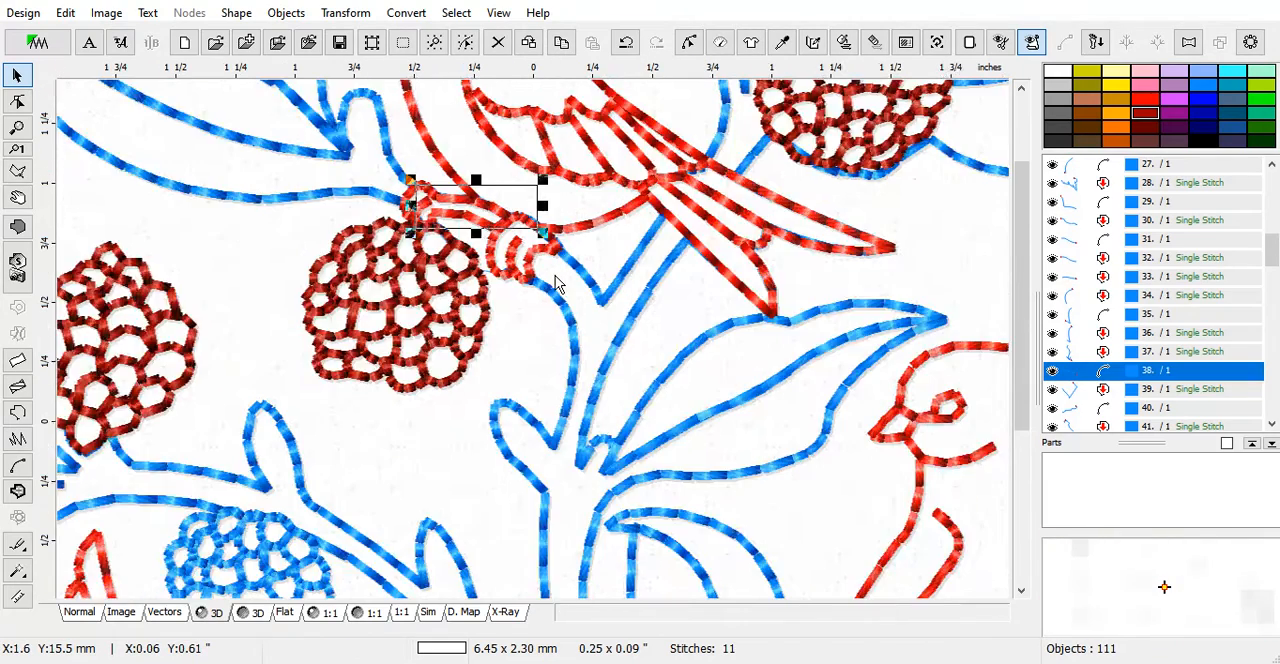
{"action": "scroll", "coordinate": [557, 284], "scroll_direction": "down", "scroll_amount": 1}
{"action": "scroll", "coordinate": [805, 298], "scroll_direction": "down", "scroll_amount": 1}
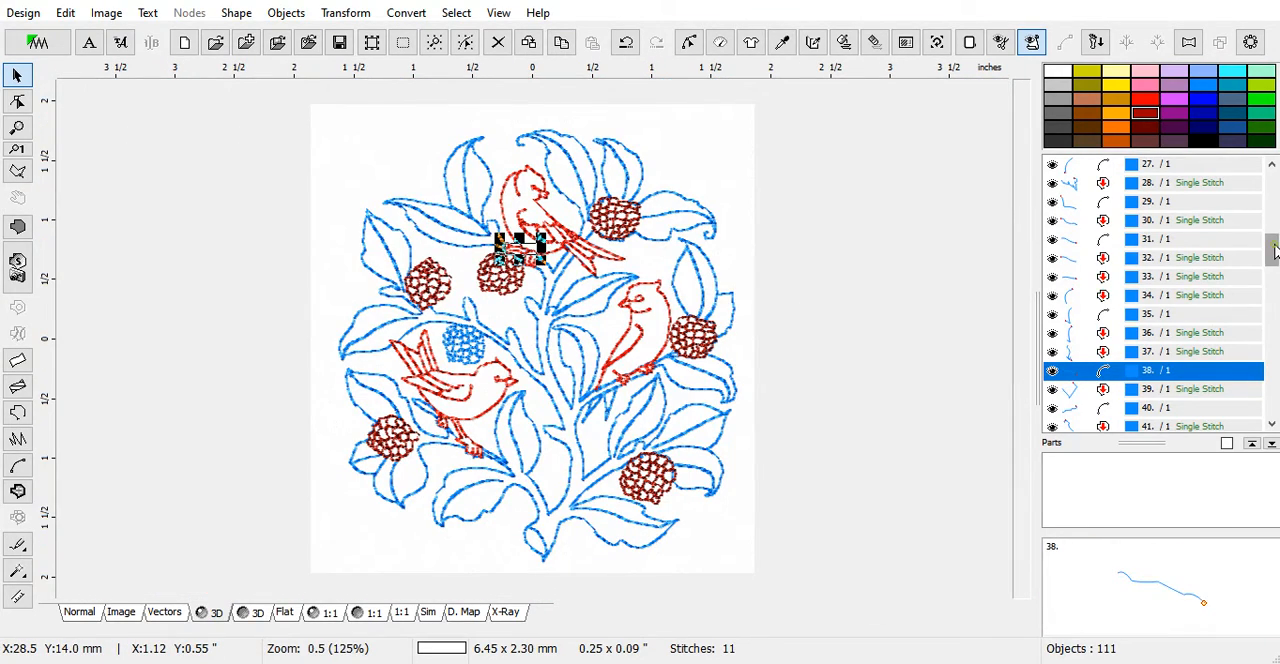
{"action": "left_click_drag", "start_coordinate": [1274, 252], "coordinate": [1275, 398]}
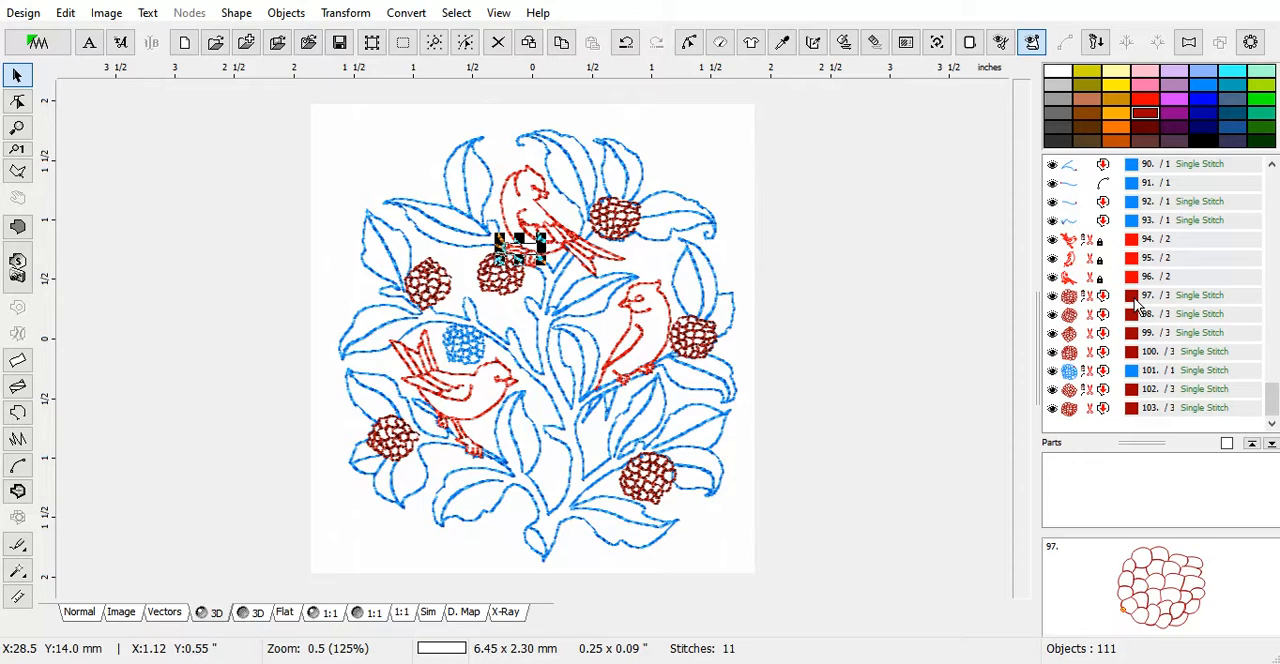
{"action": "left_click", "coordinate": [1136, 370]}
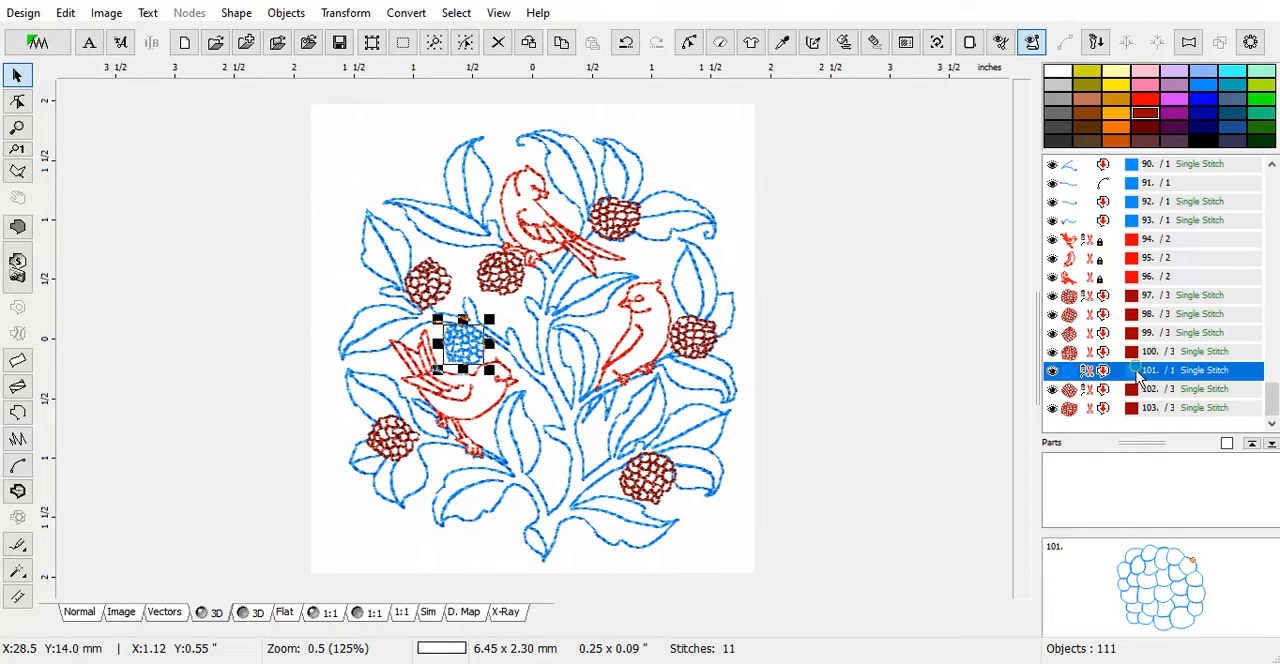
{"action": "left_click", "coordinate": [1137, 353]}
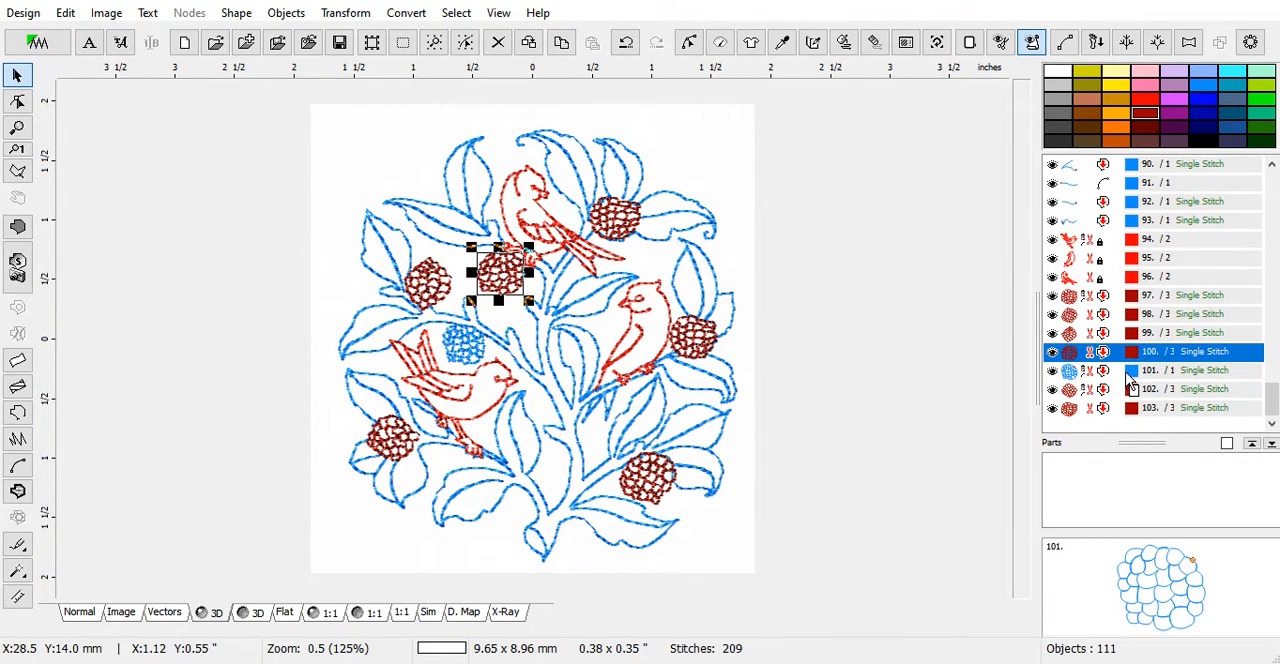
{"action": "right_click", "coordinate": [1134, 372]}
{"action": "left_click", "coordinate": [1151, 446]}
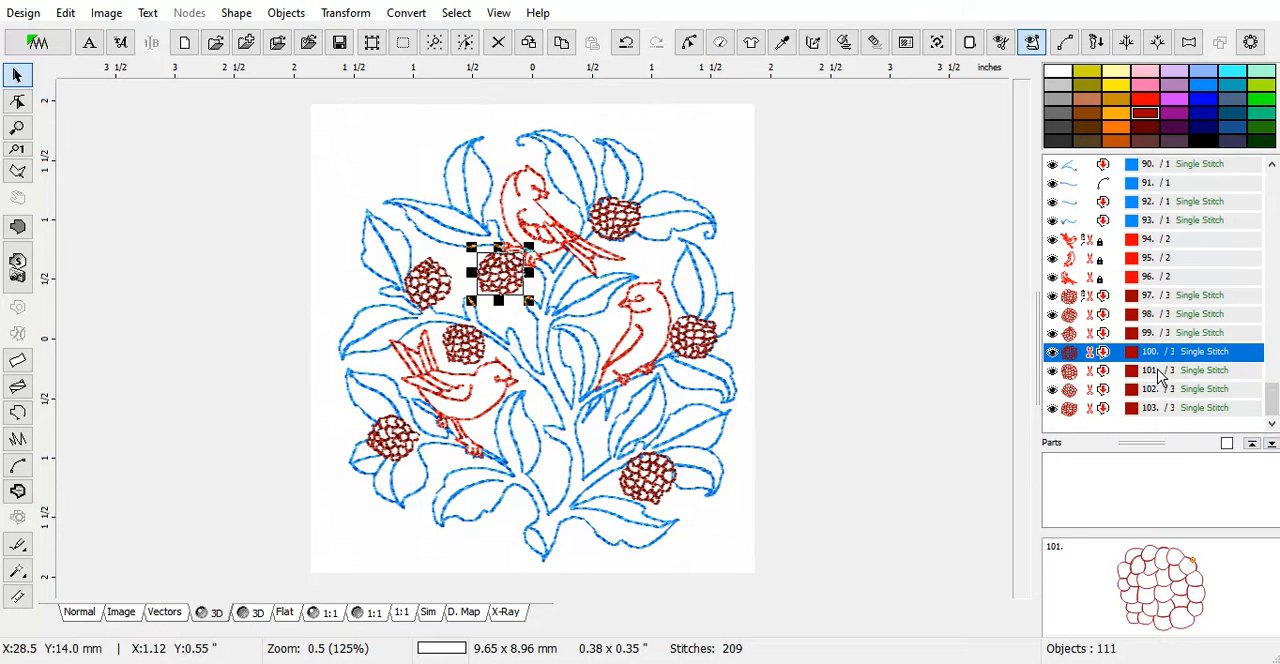
Review the berries' stitching order and move the lower-left berry directly before the upper-left berry
{"action": "left_click", "coordinate": [1134, 300]}
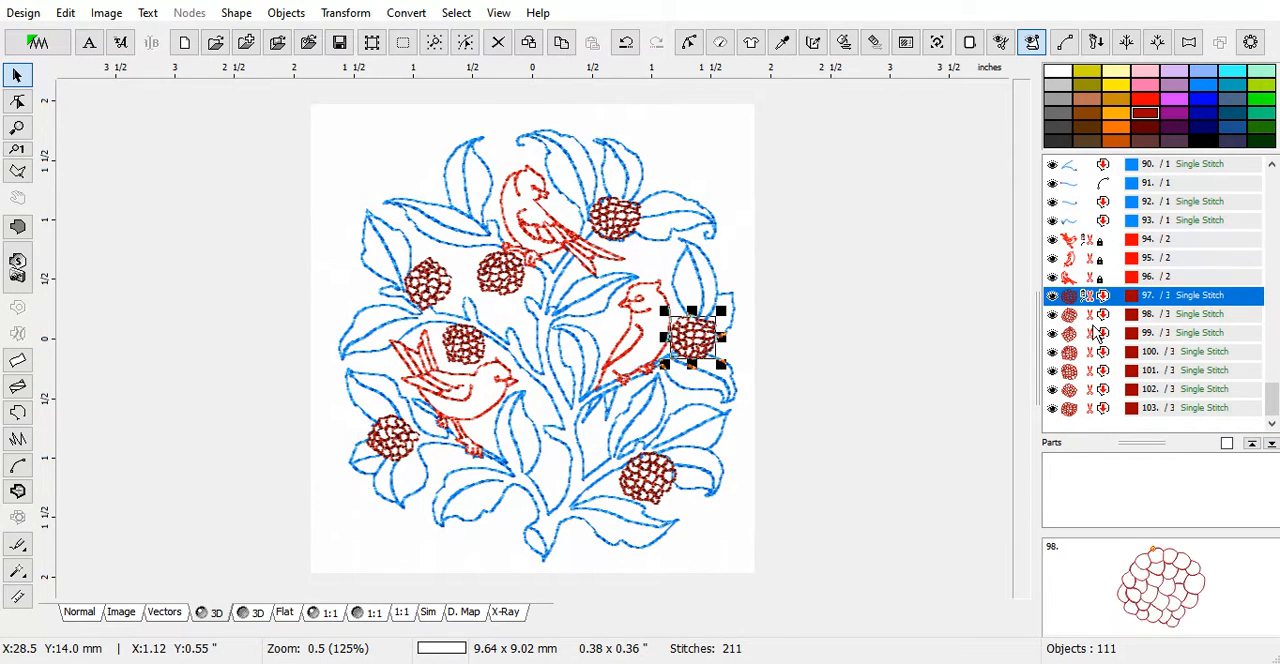
{"action": "left_click", "coordinate": [1068, 314]}
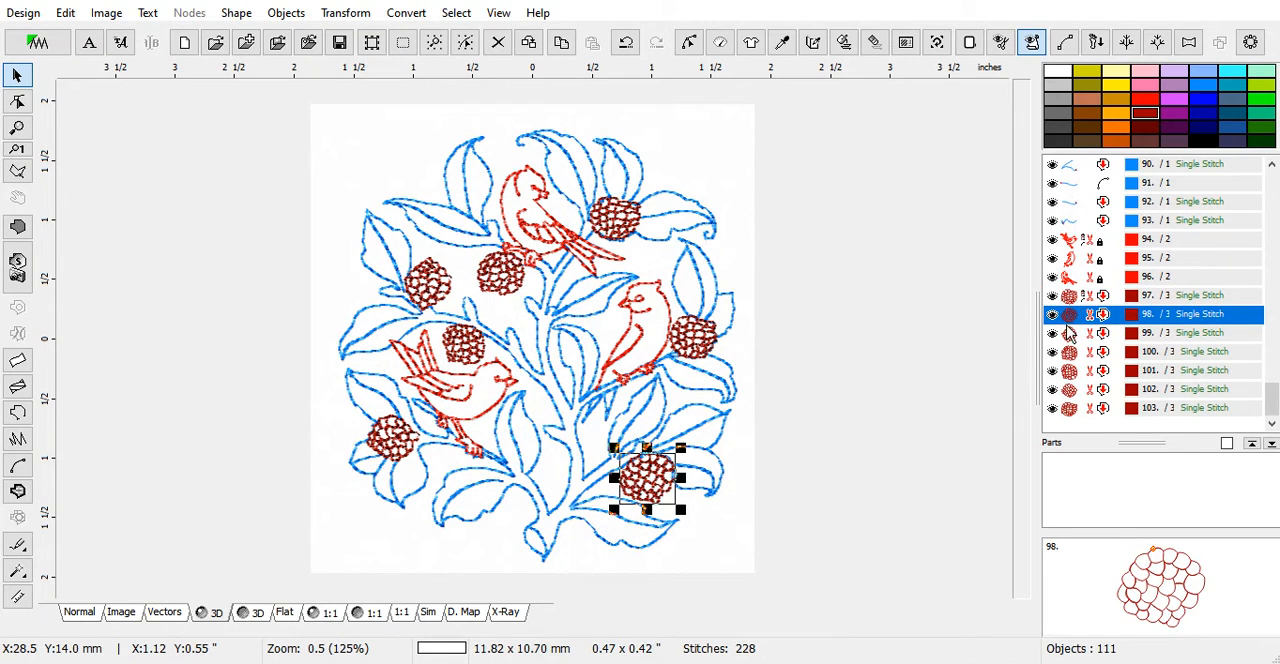
{"action": "left_click", "coordinate": [1068, 336]}
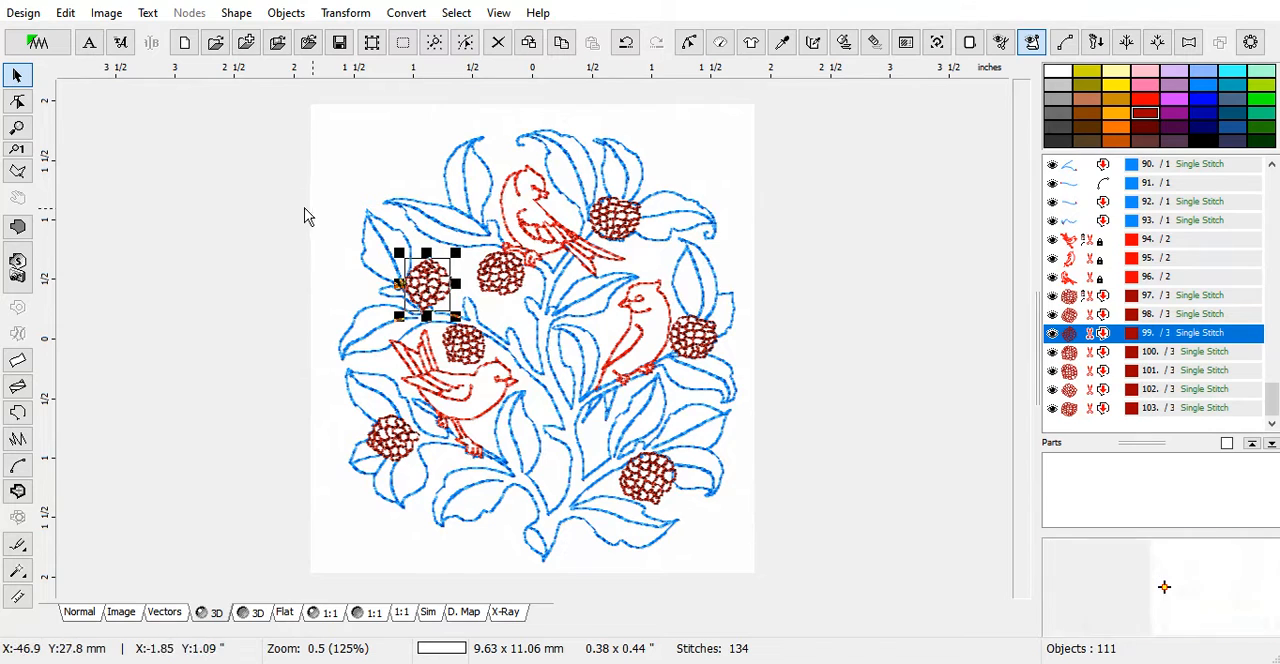
{"action": "left_click", "coordinate": [1071, 296]}
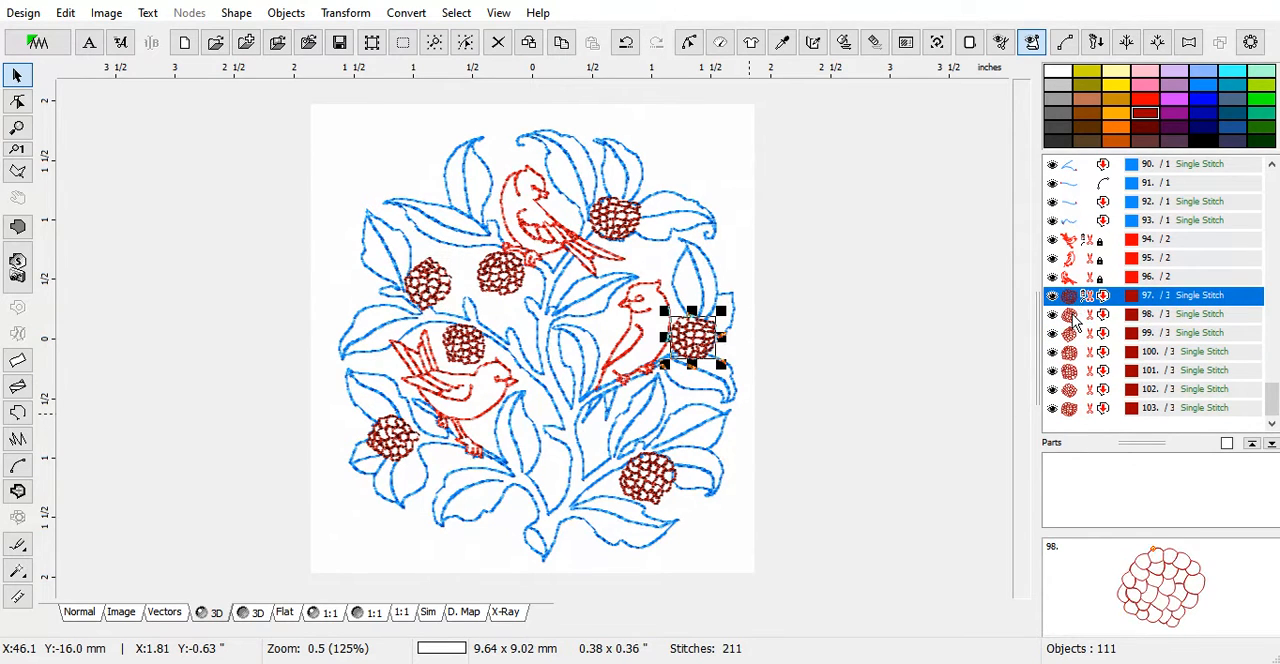
{"action": "left_click", "coordinate": [1072, 314]}
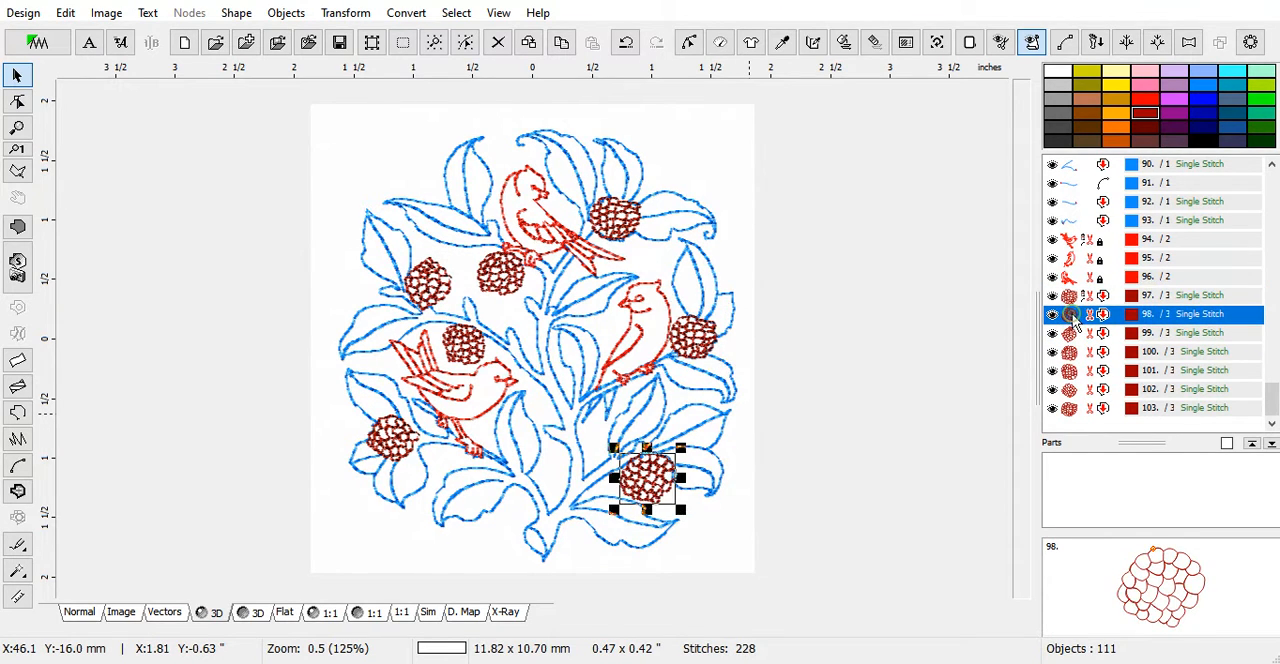
{"action": "left_click", "coordinate": [390, 447]}
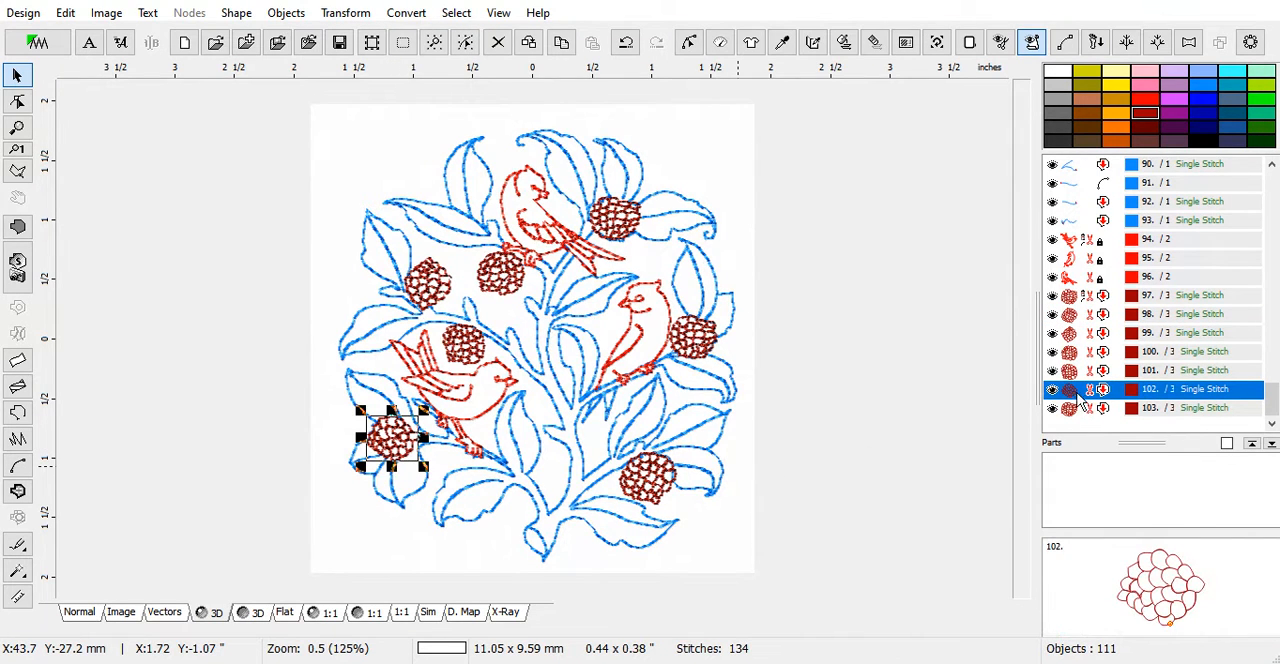
{"action": "right_click", "coordinate": [1075, 345]}
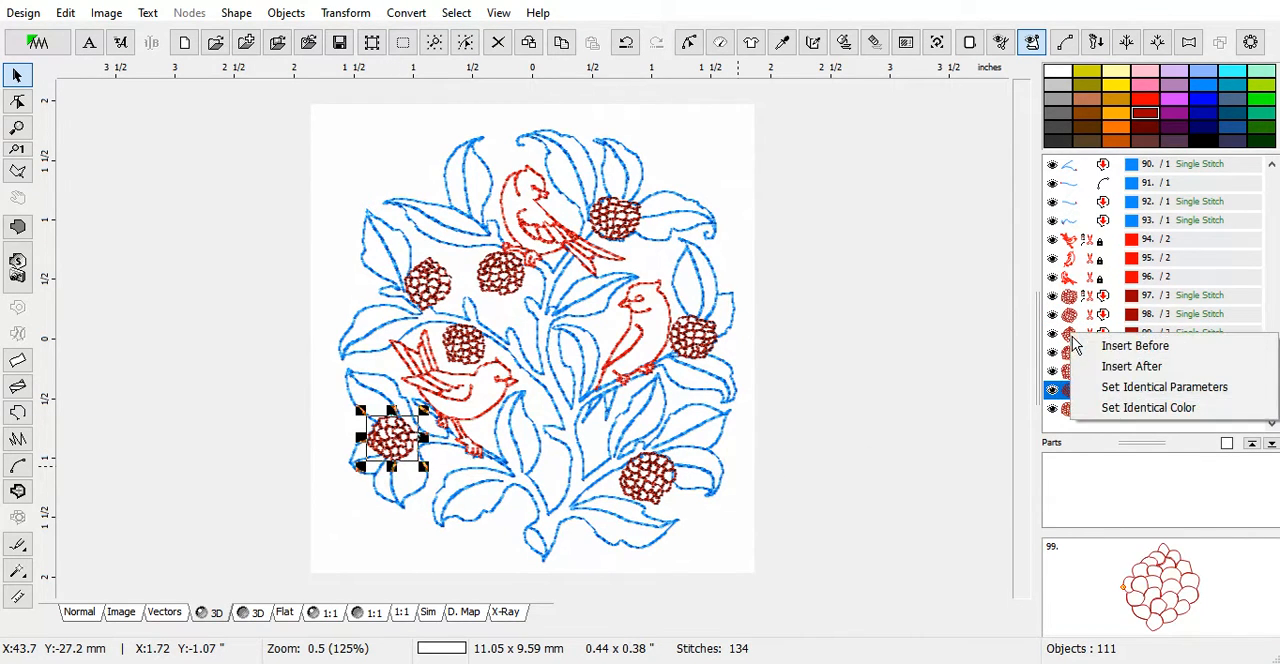
{"action": "left_click", "coordinate": [1110, 343]}
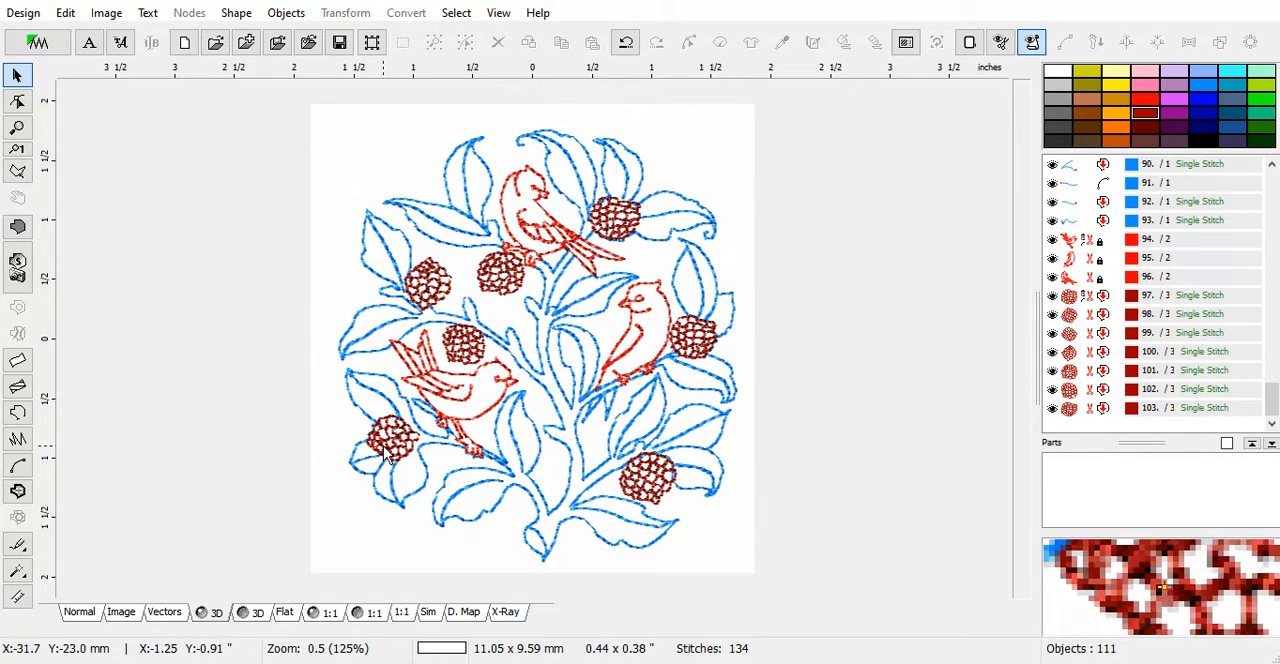
Move the lower-left berry to the start of the berry sequence, before the berry beside the right bird
{"action": "left_click", "coordinate": [477, 355]}
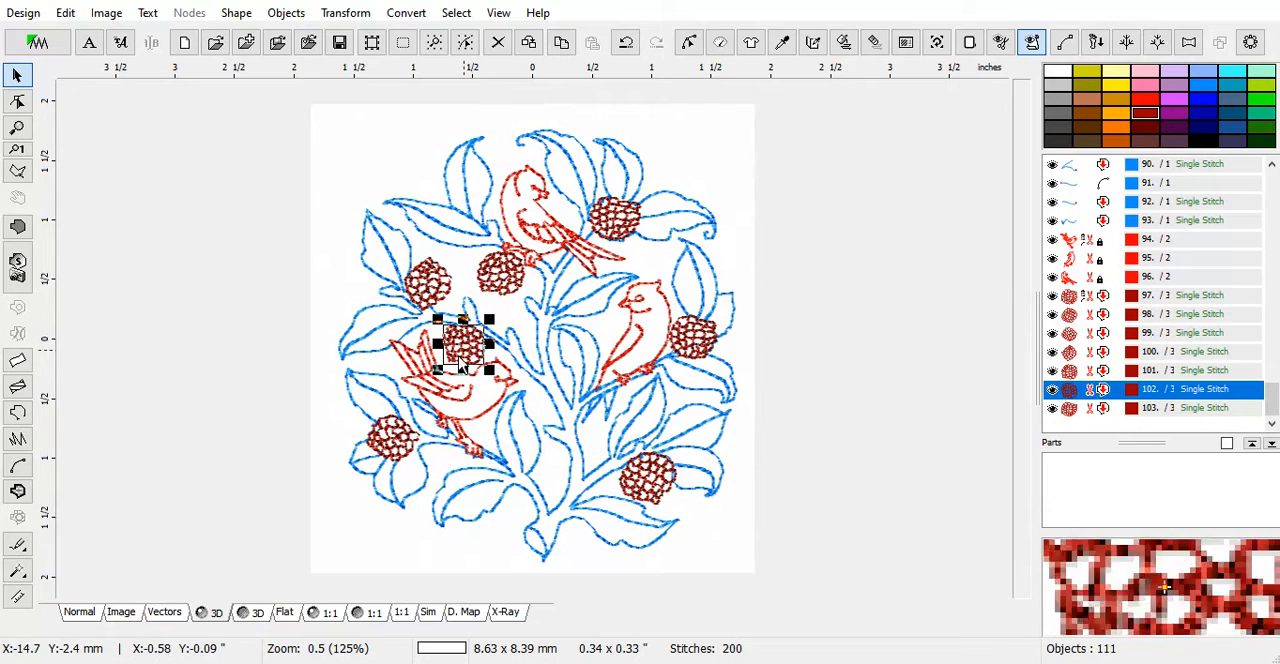
{"action": "left_click", "coordinate": [391, 444]}
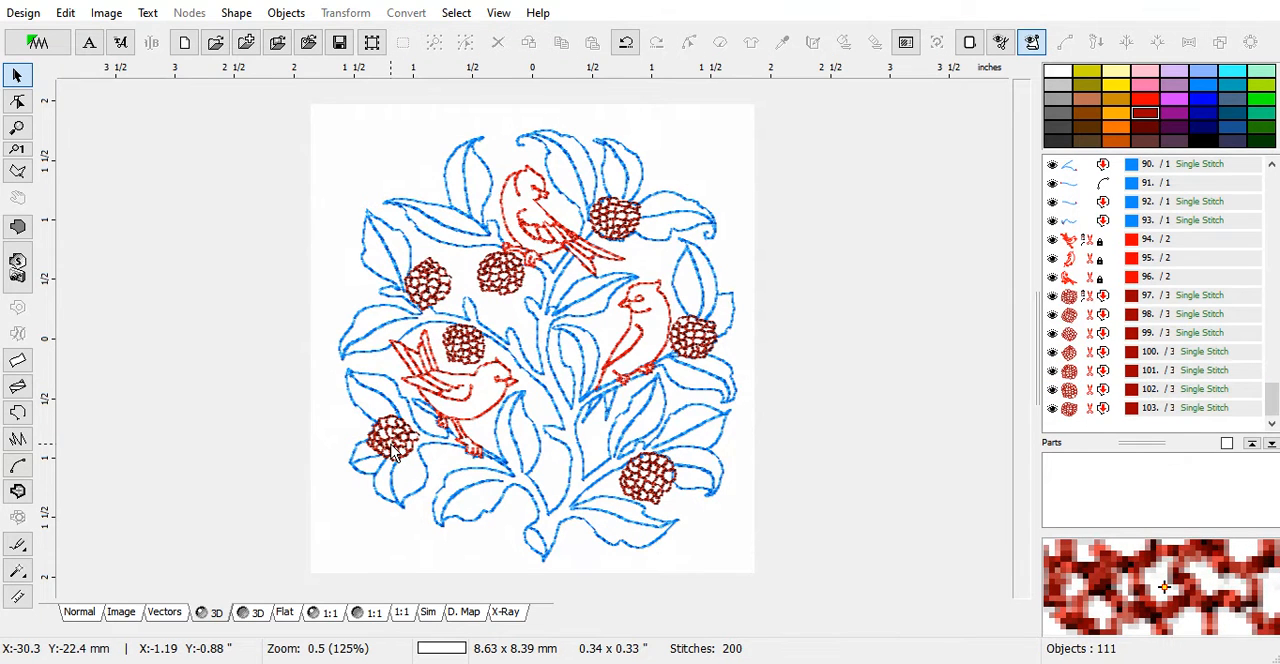
{"action": "left_click", "coordinate": [645, 495]}
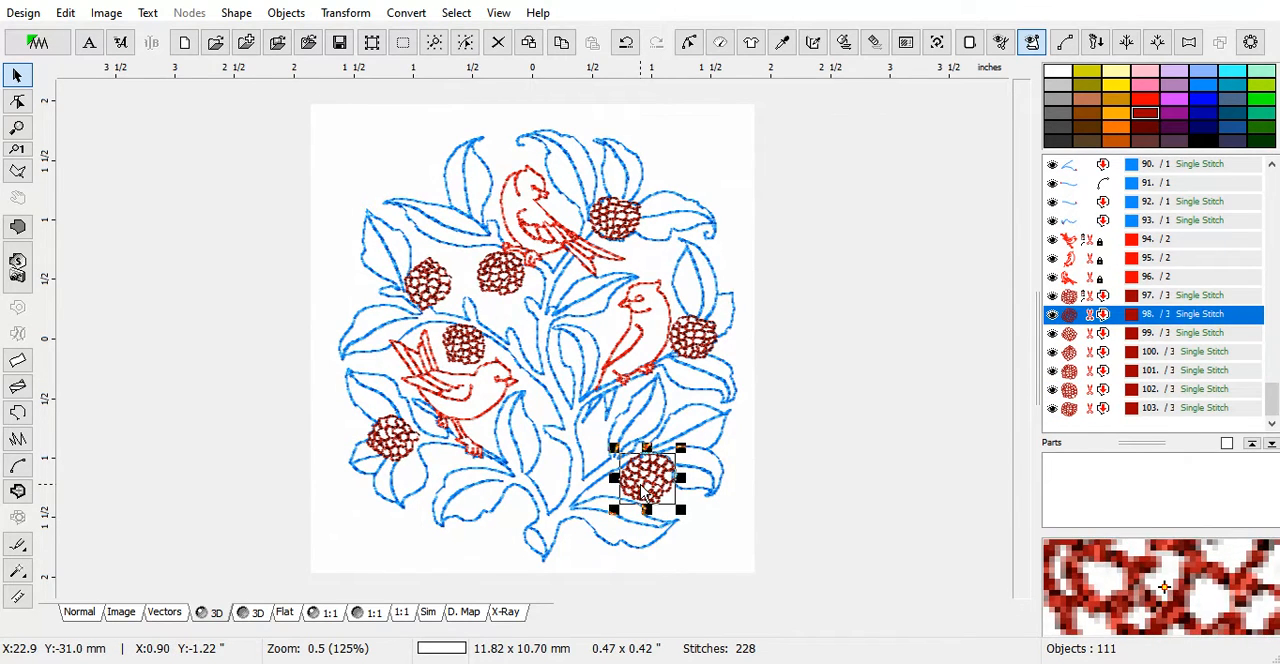
{"action": "right_click", "coordinate": [644, 494]}
{"action": "left_click", "coordinate": [904, 366]}
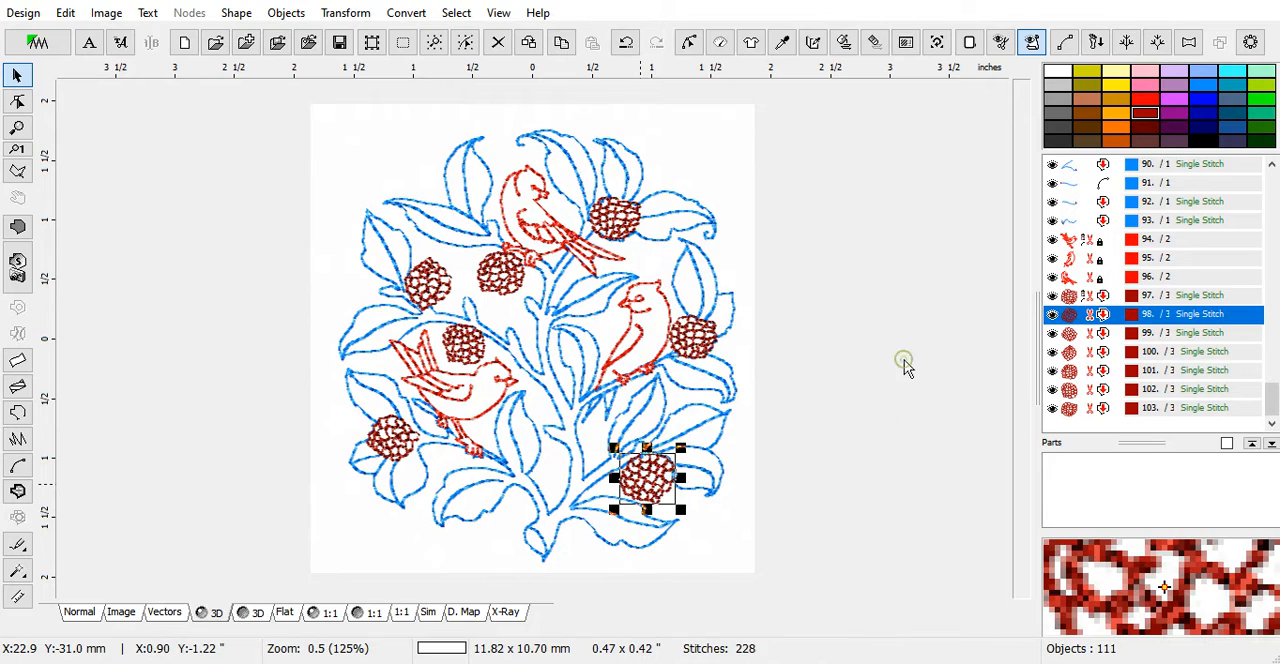
{"action": "left_click", "coordinate": [692, 338]}
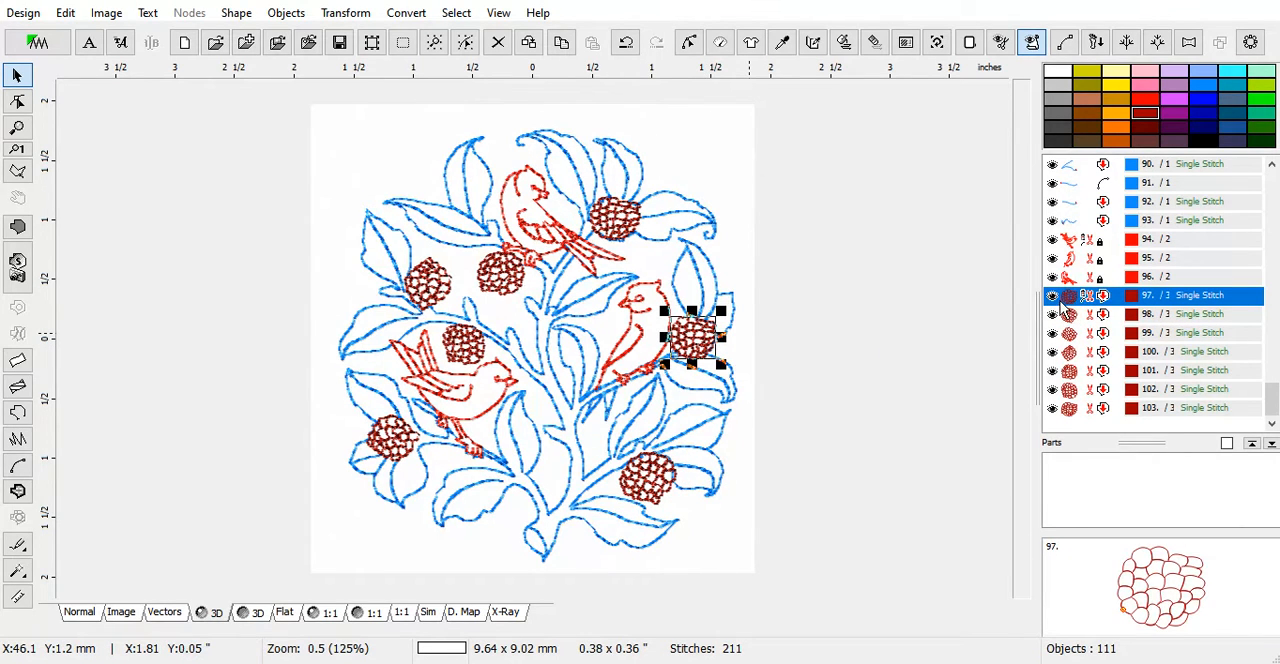
{"action": "left_click", "coordinate": [630, 482]}
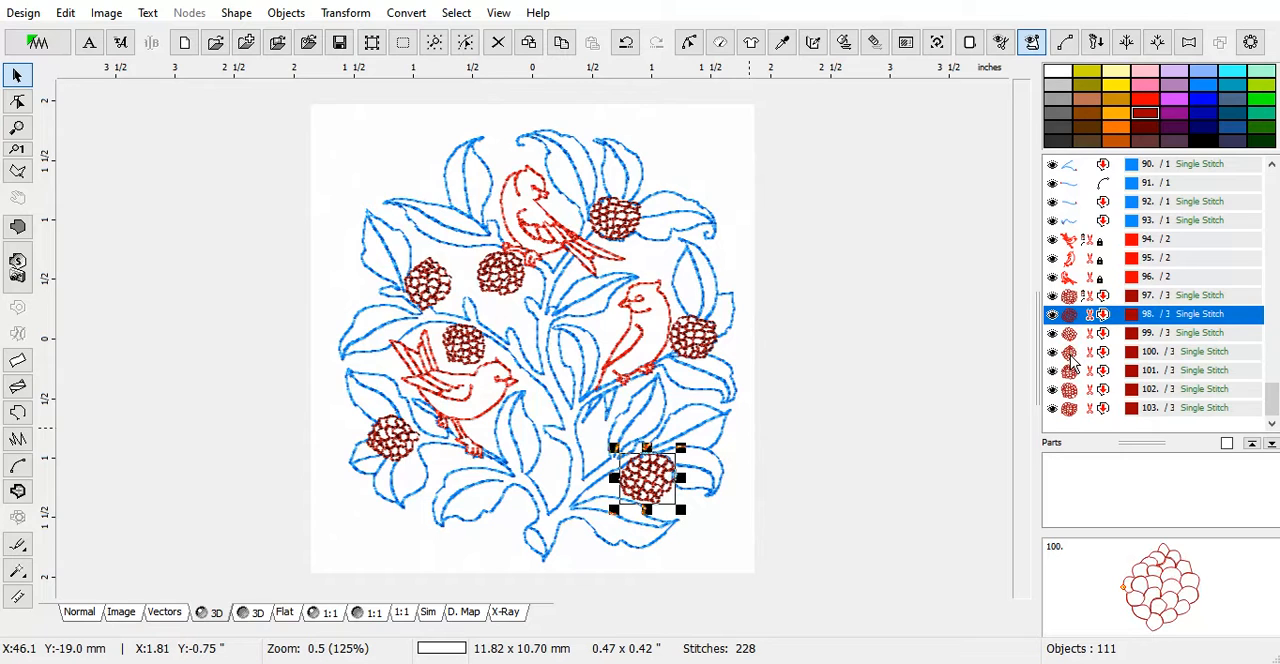
{"action": "left_click", "coordinate": [471, 361]}
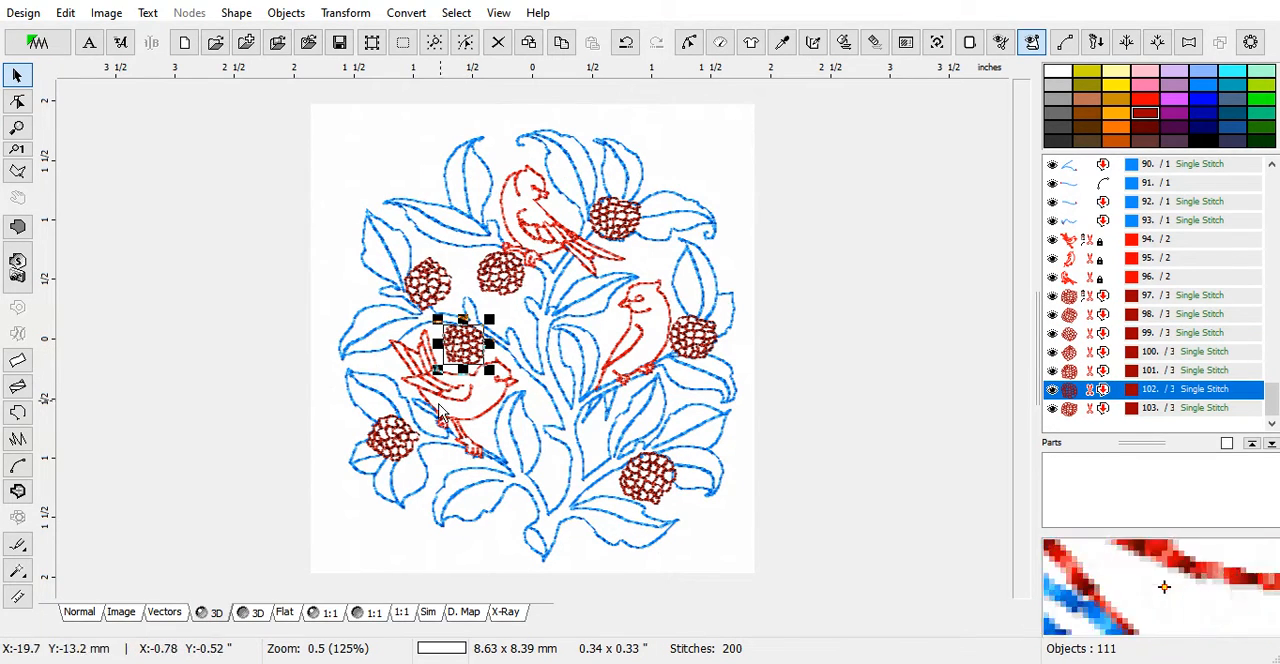
{"action": "left_click", "coordinate": [398, 444]}
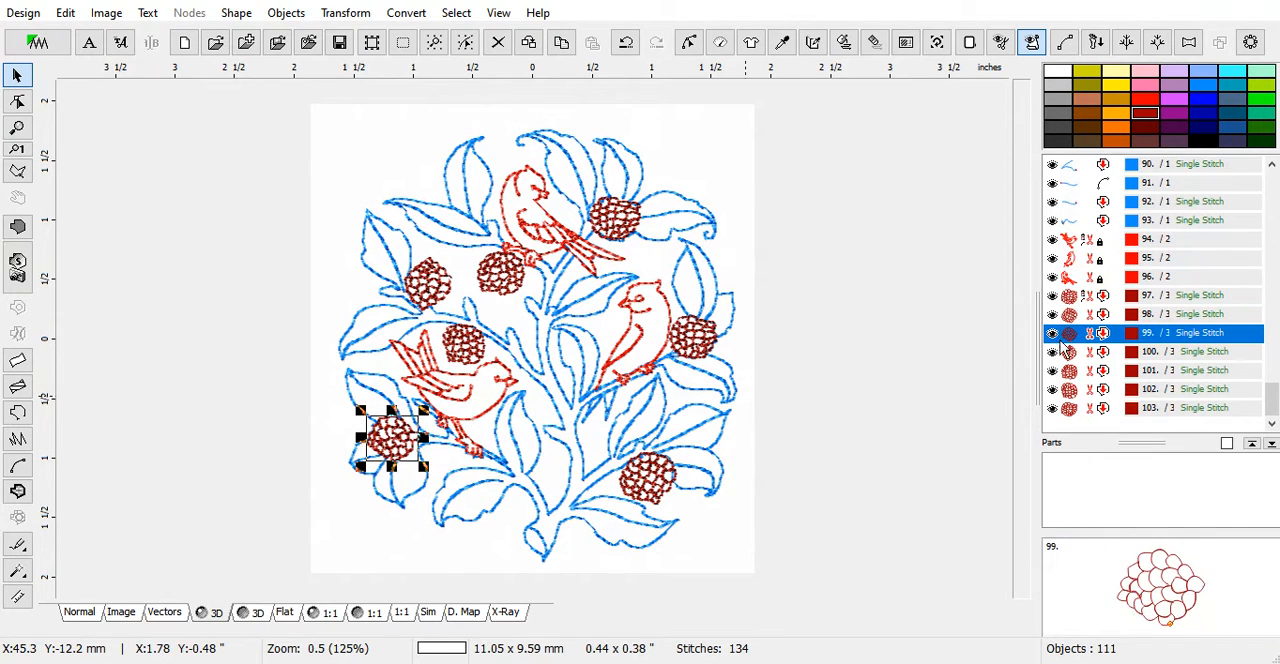
{"action": "left_click_drag", "start_coordinate": [1072, 340], "coordinate": [1074, 298]}
{"action": "left_click", "coordinate": [1075, 304]}
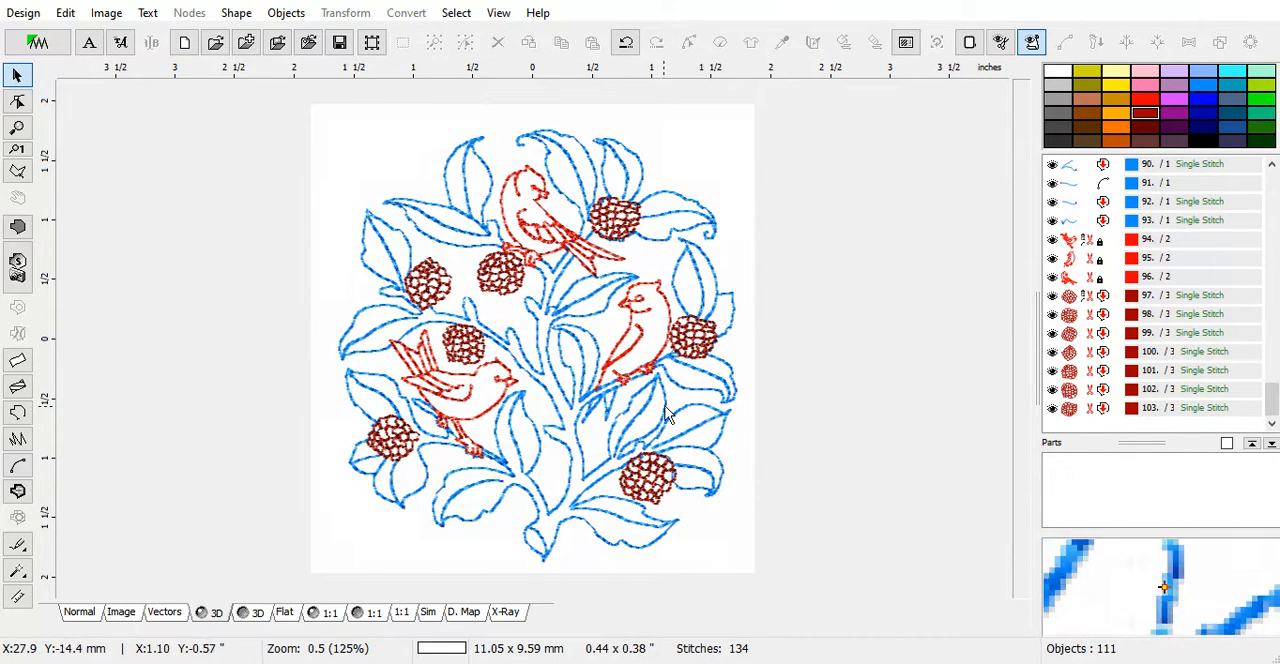
Move the lower-right berry before the berry beside the right bird in the stitching order
{"action": "left_click", "coordinate": [692, 348]}
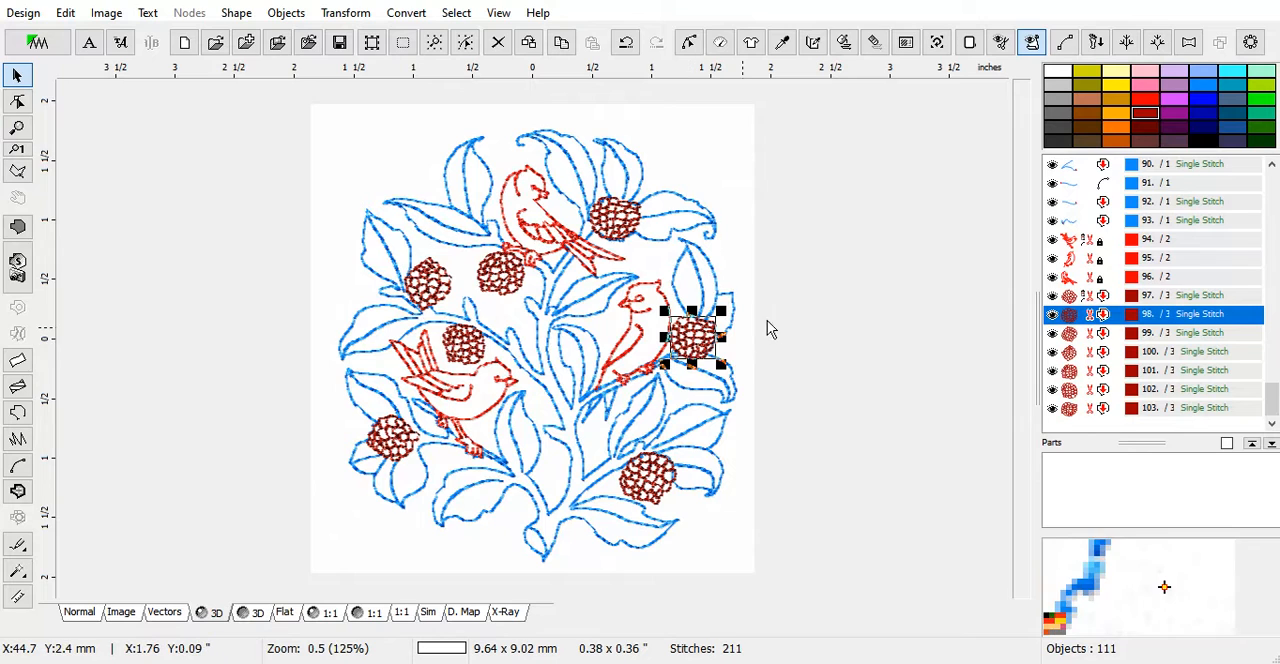
{"action": "left_click_drag", "start_coordinate": [1076, 335], "coordinate": [1072, 316]}
{"action": "left_click", "coordinate": [1080, 323]}
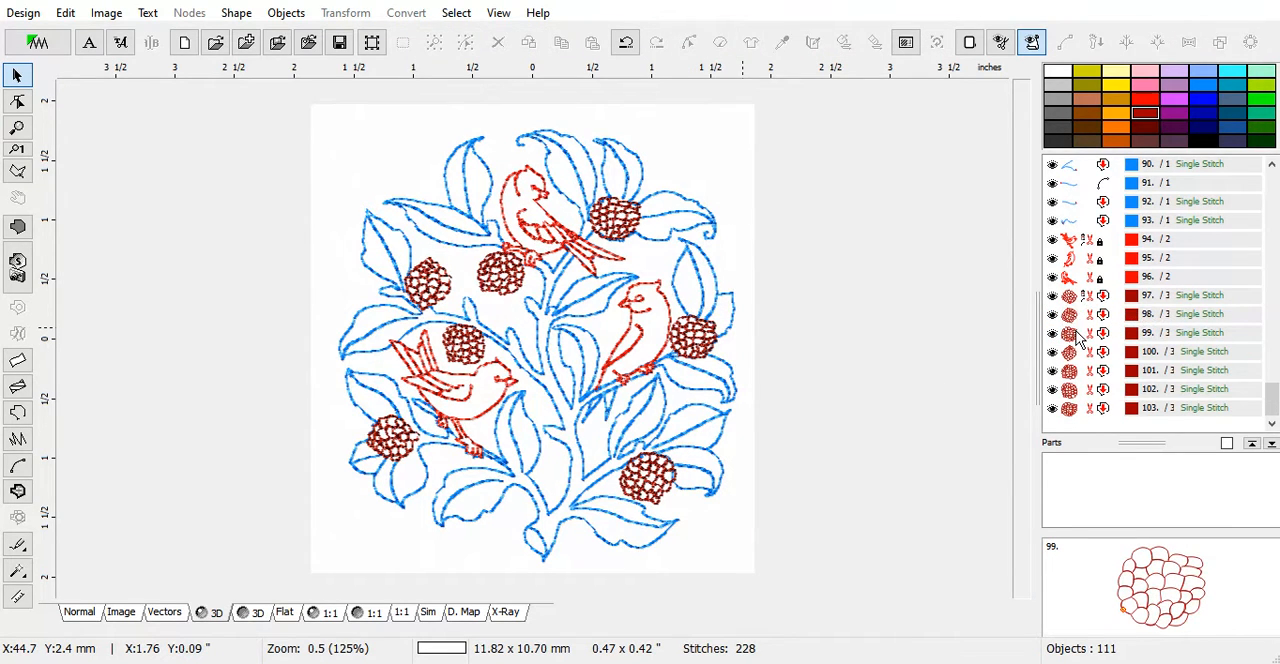
Place the upper-right berry directly after the berry beside the right bird, before the upper-left berry
{"action": "left_click", "coordinate": [1075, 336]}
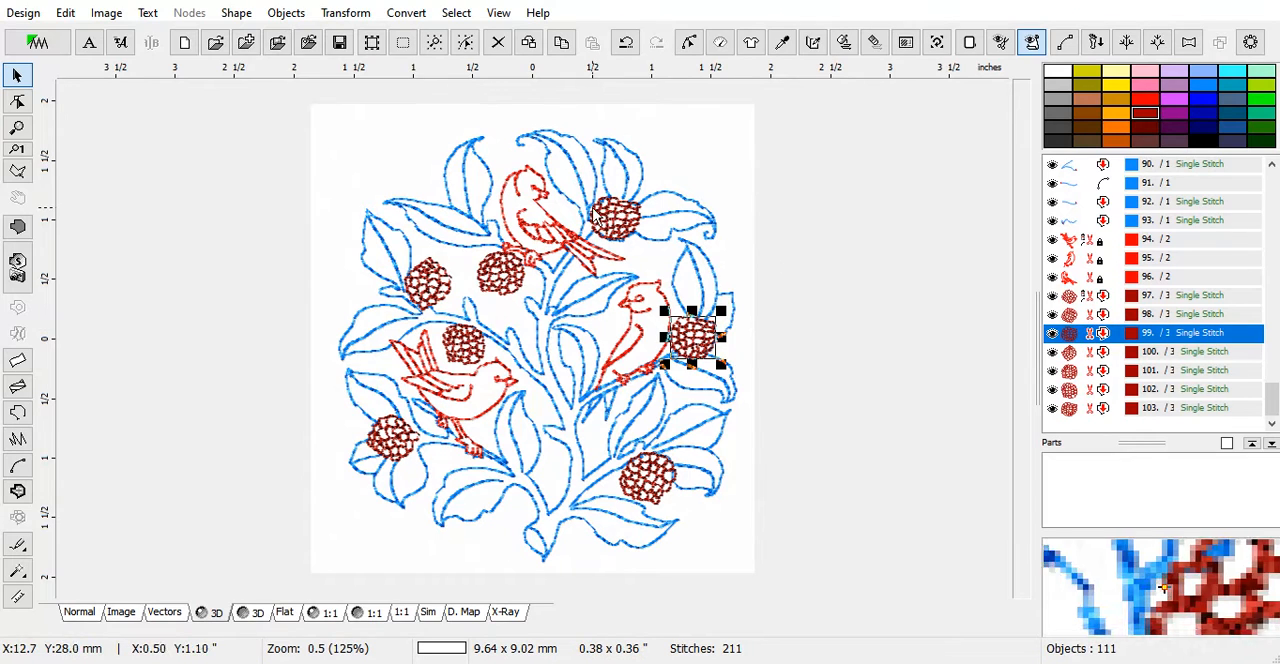
{"action": "left_click", "coordinate": [622, 228]}
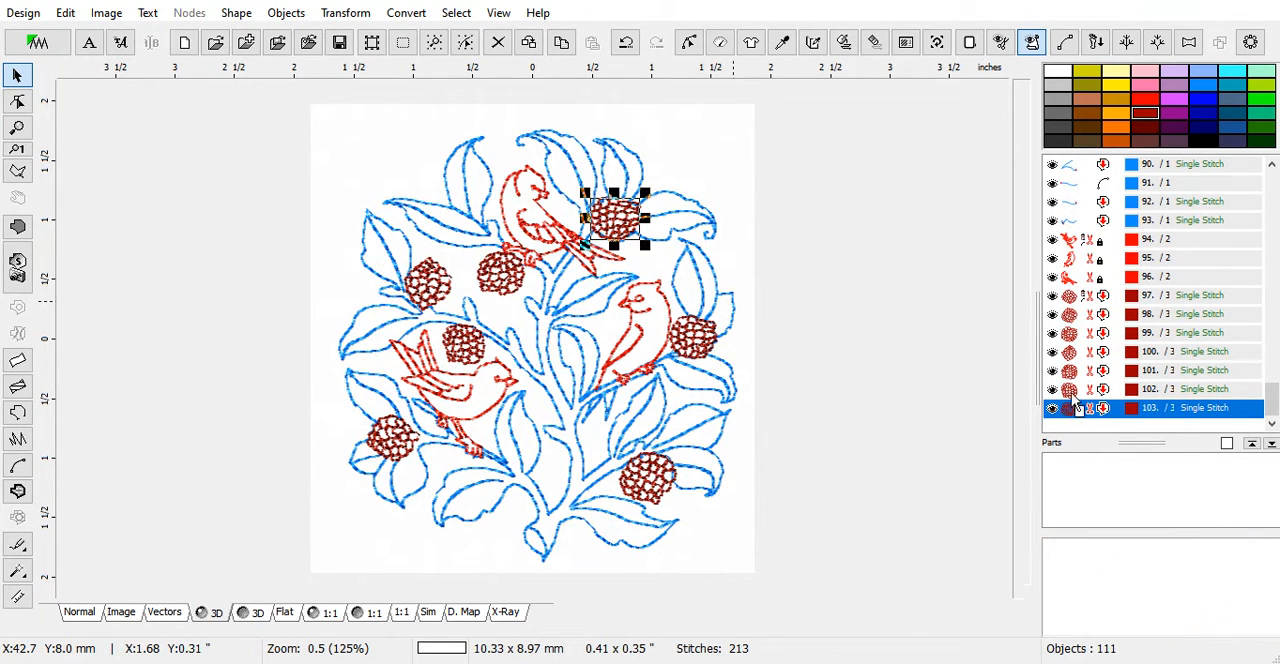
{"action": "right_click", "coordinate": [1069, 357]}
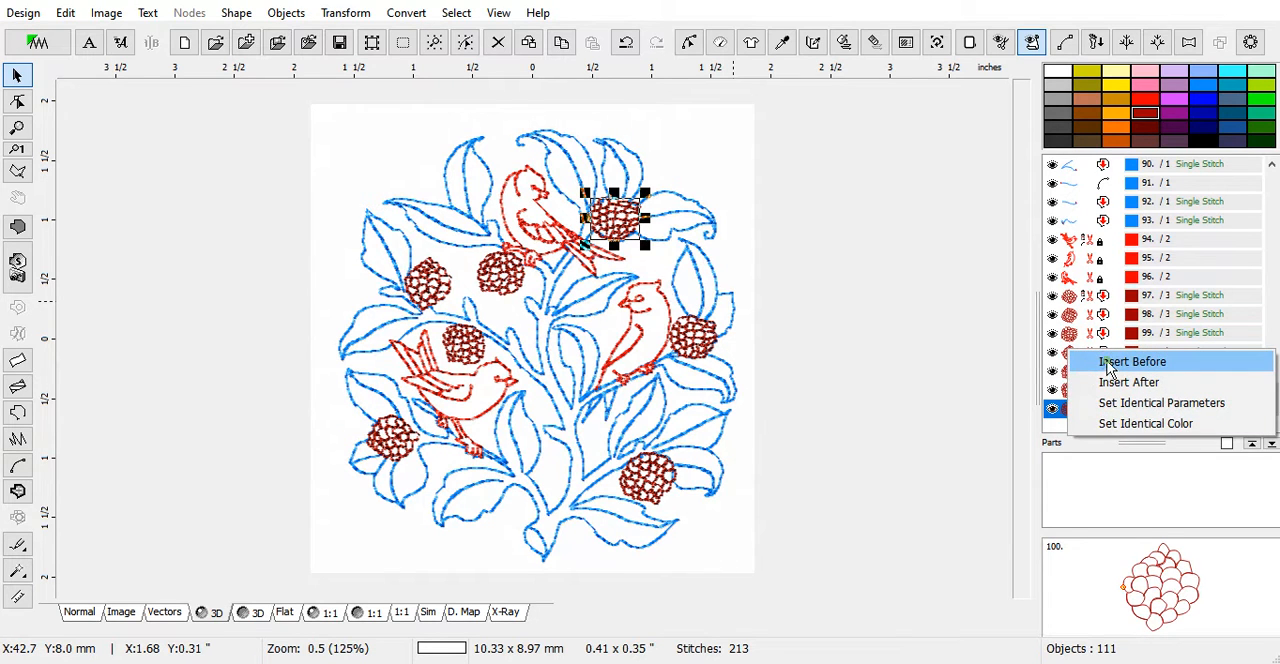
{"action": "left_click", "coordinate": [1107, 364]}
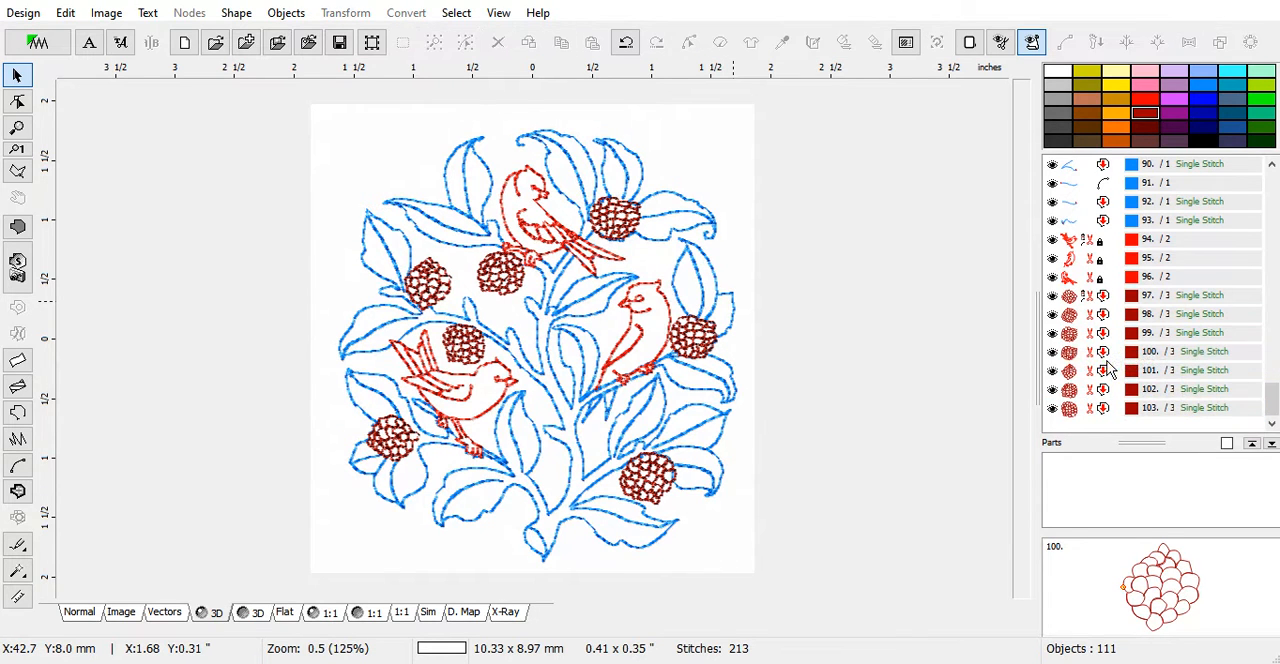
Move the berry beneath the top bird before the upper-left berry in the stitching order
{"action": "left_click", "coordinate": [500, 272]}
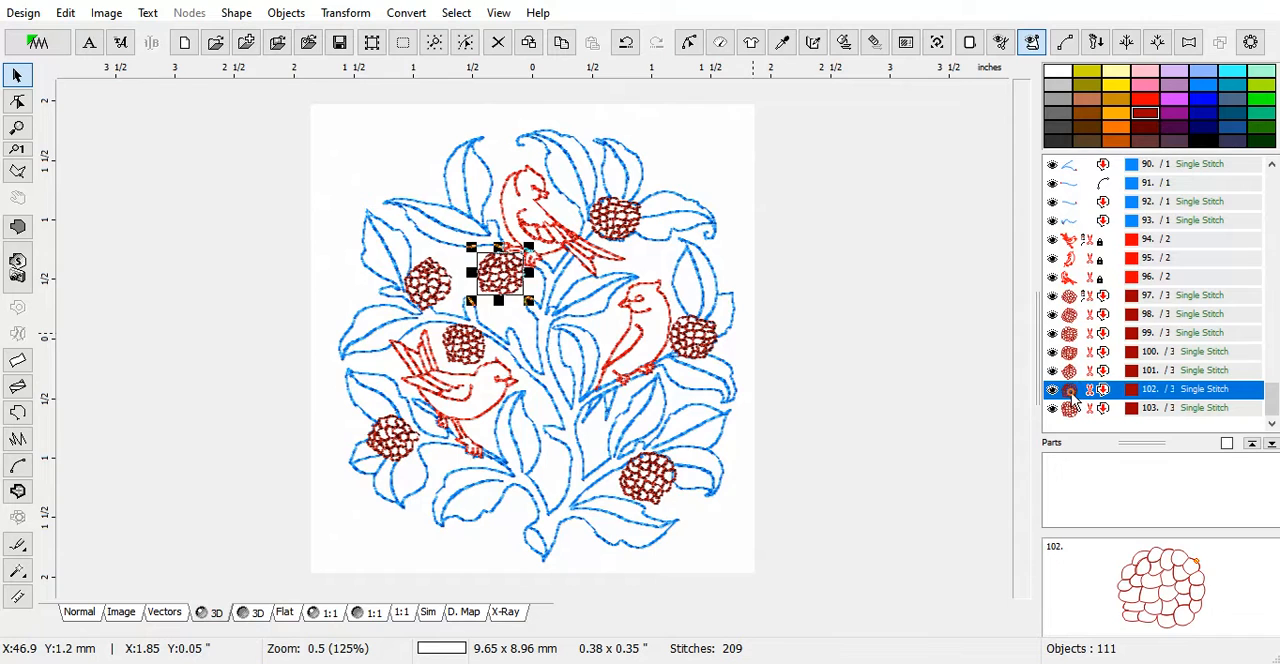
{"action": "right_click", "coordinate": [1071, 371]}
{"action": "left_click", "coordinate": [1097, 377]}
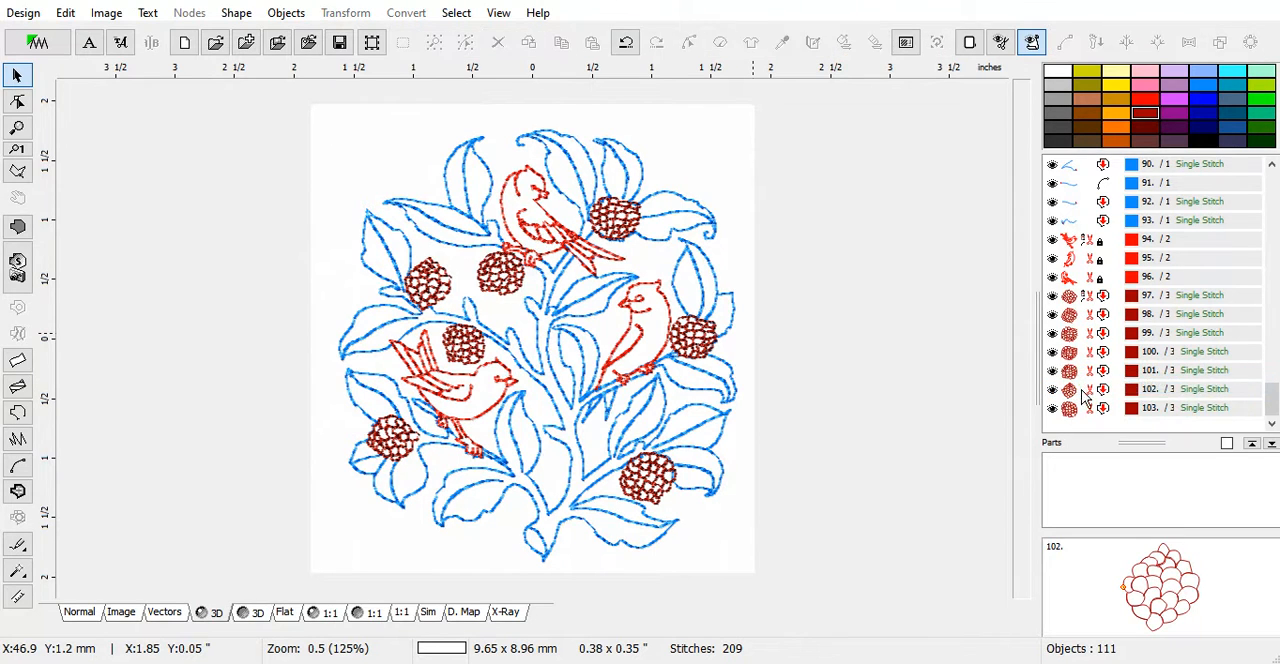
Move the berry above the left bird before the upper-left berry so that the upper-left one stitches last
{"action": "left_click", "coordinate": [1080, 406]}
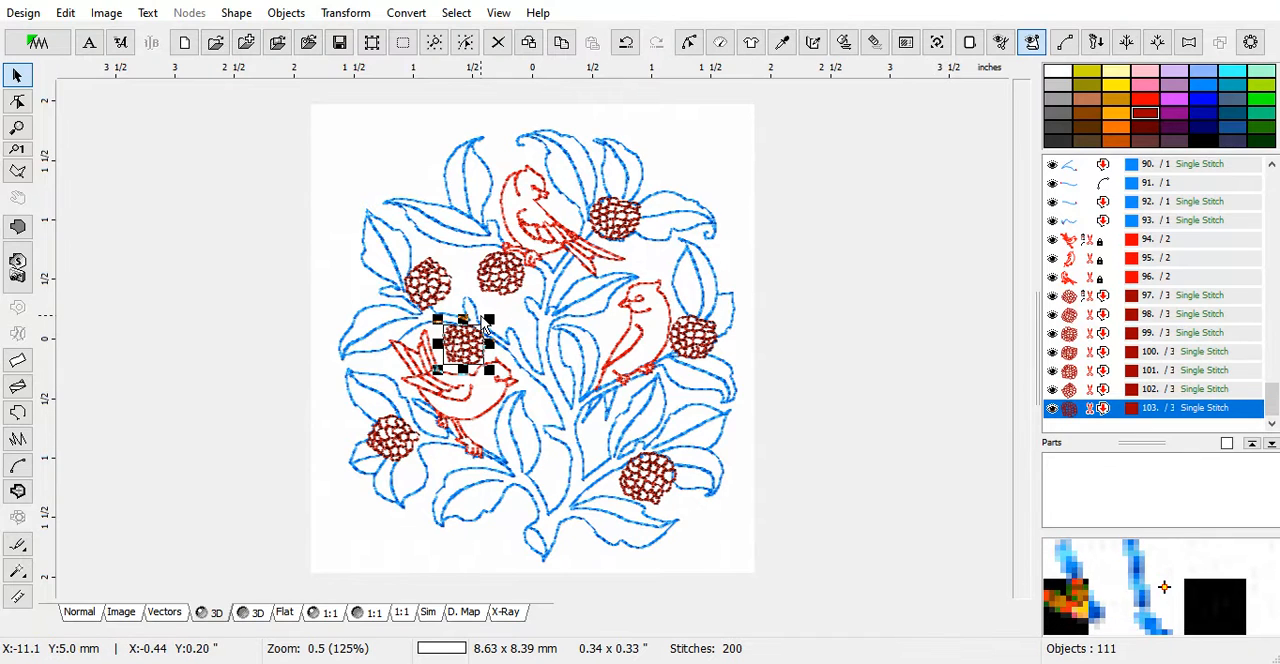
{"action": "left_click", "coordinate": [426, 286]}
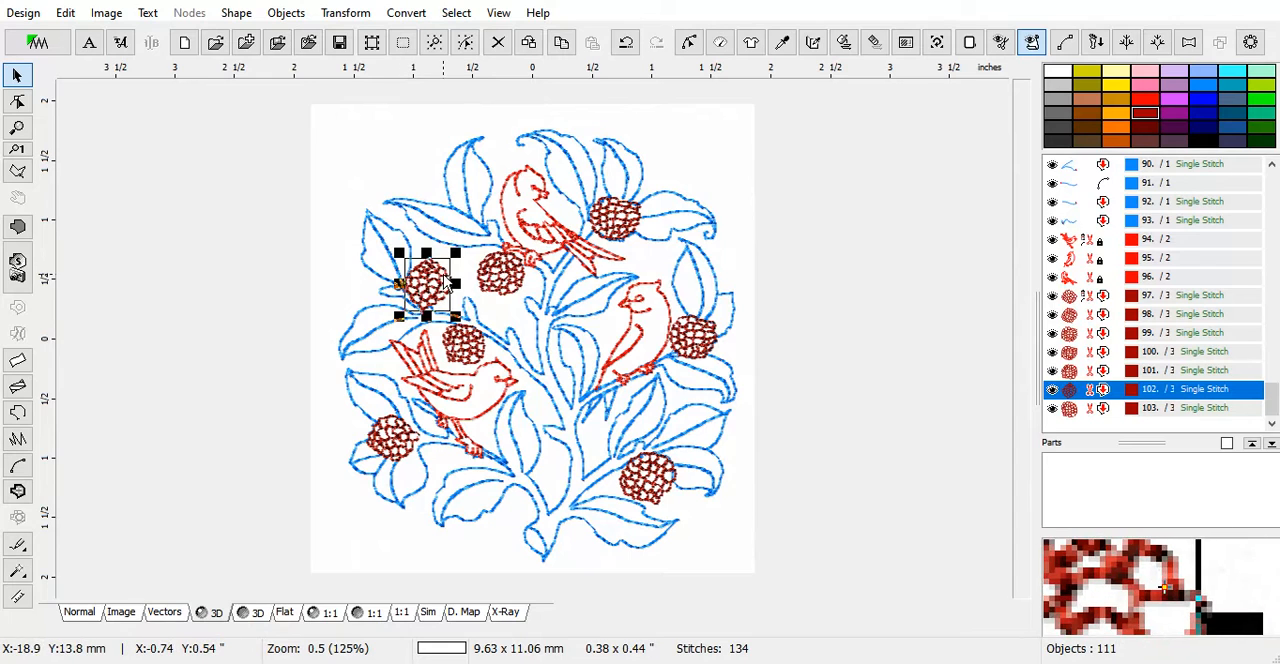
{"action": "left_click", "coordinate": [1069, 409]}
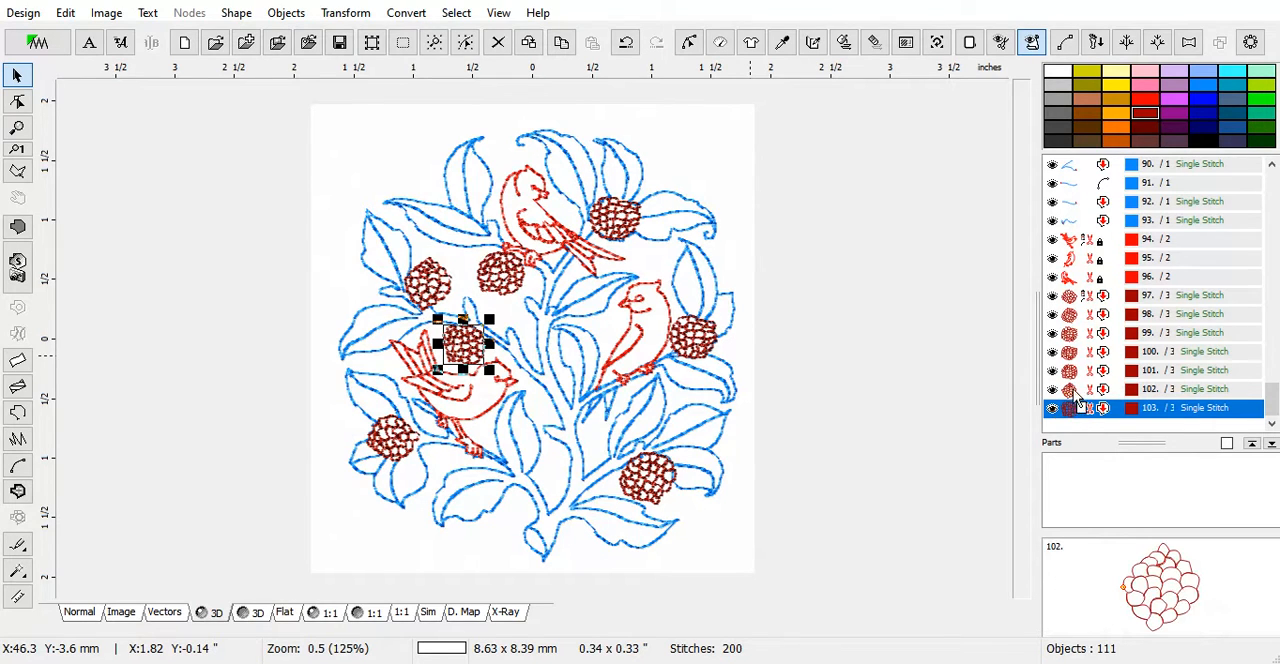
{"action": "right_click", "coordinate": [1069, 387]}
{"action": "left_click", "coordinate": [1082, 399]}
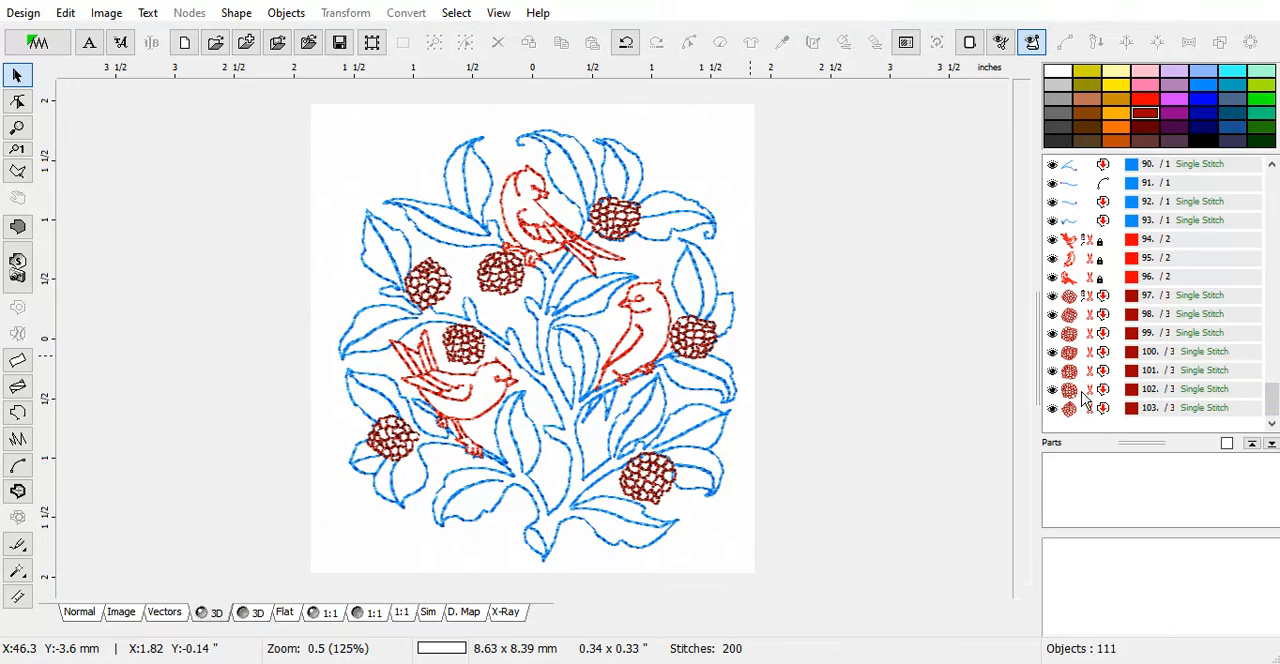
Try olive and dark green as the thread color for all the leaf and branch outlines
{"action": "left_click", "coordinate": [1074, 373]}
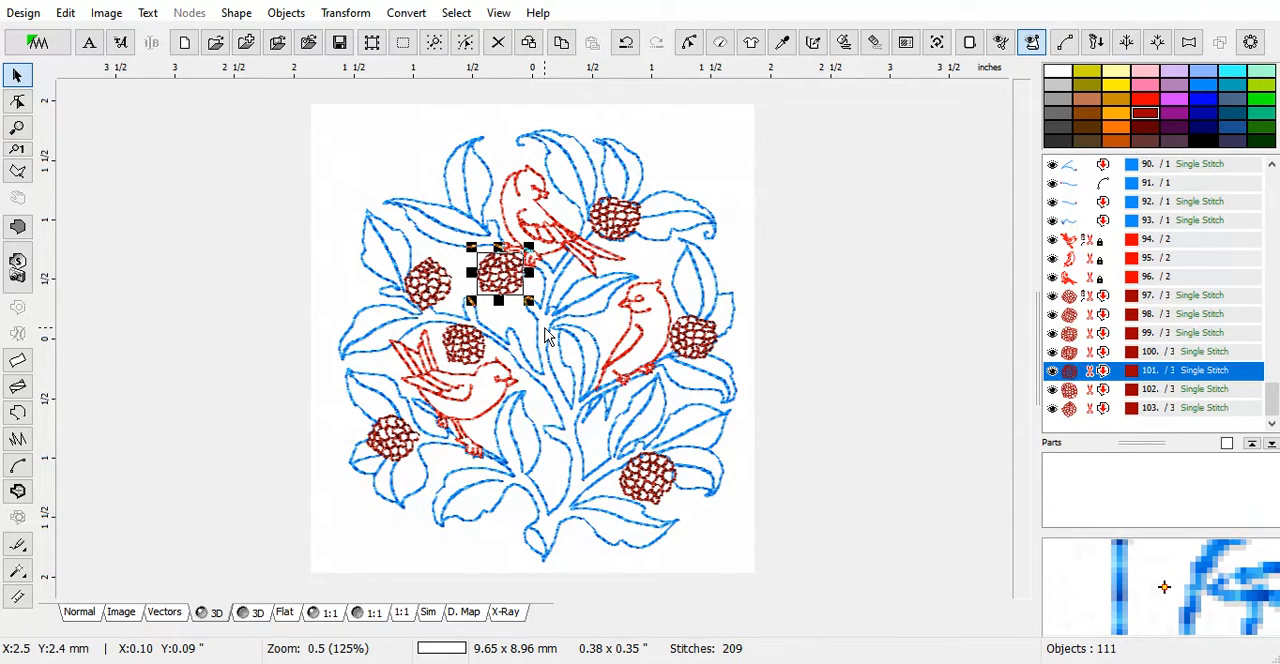
{"action": "left_click", "coordinate": [1200, 220]}
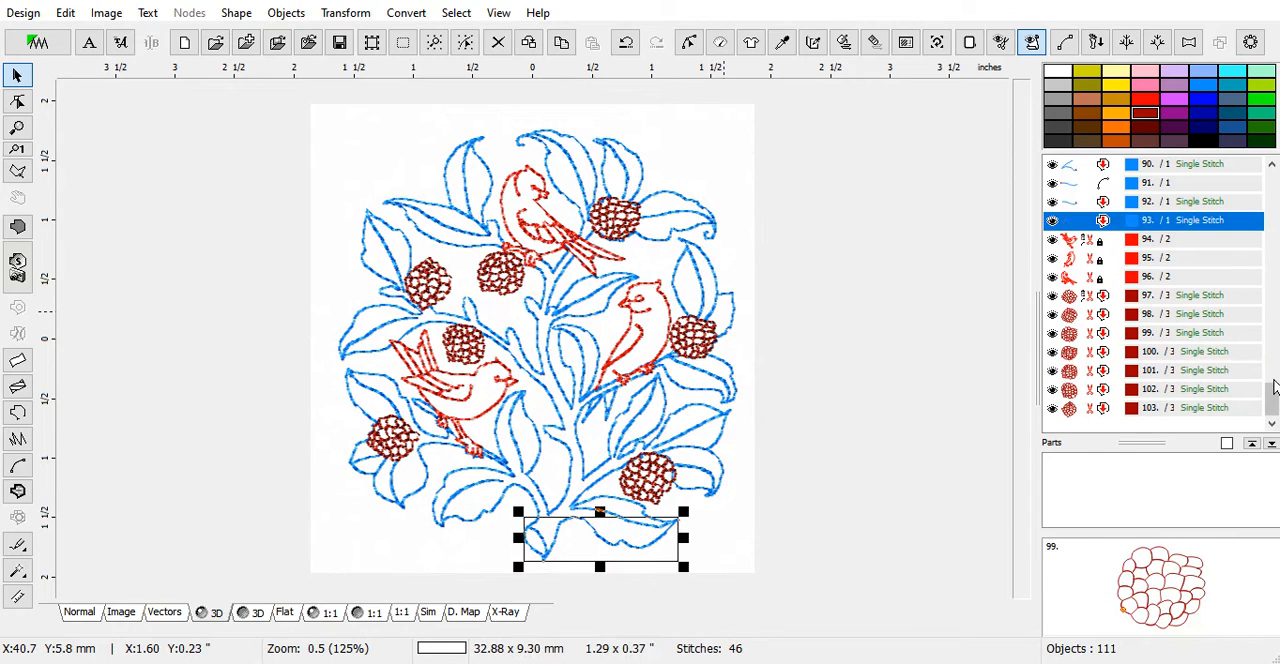
{"action": "left_click_drag", "start_coordinate": [1275, 392], "coordinate": [1276, 163]}
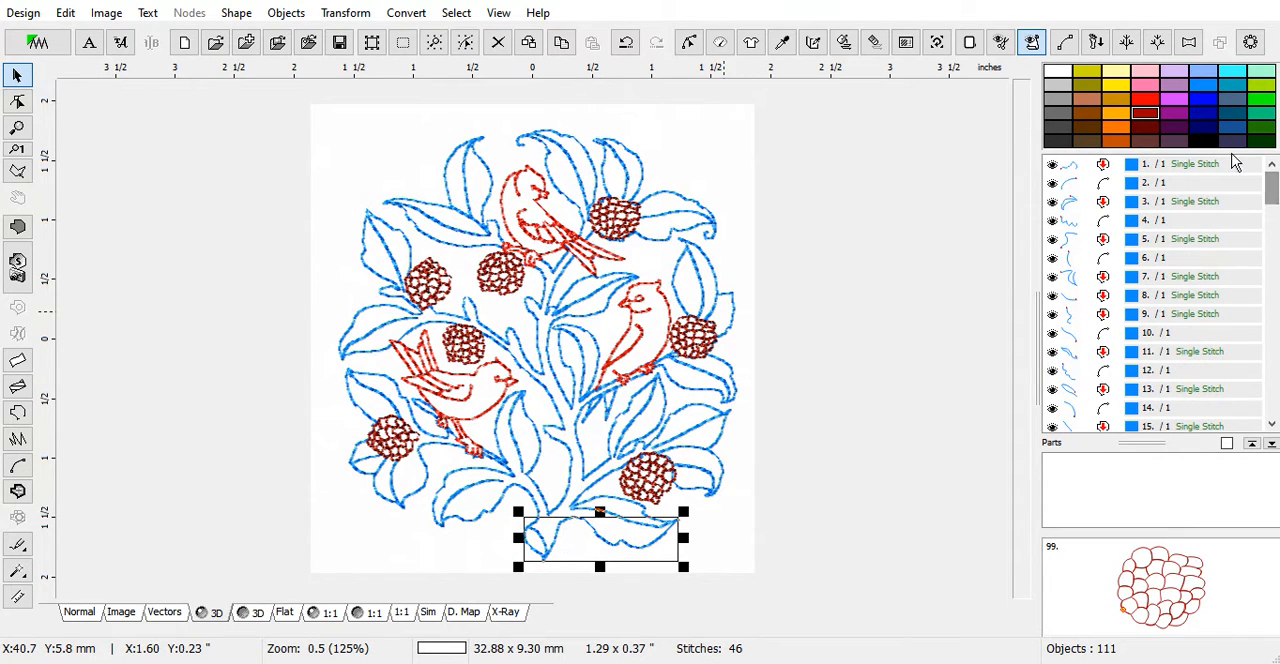
{"action": "key", "text": "ctrl+a"}
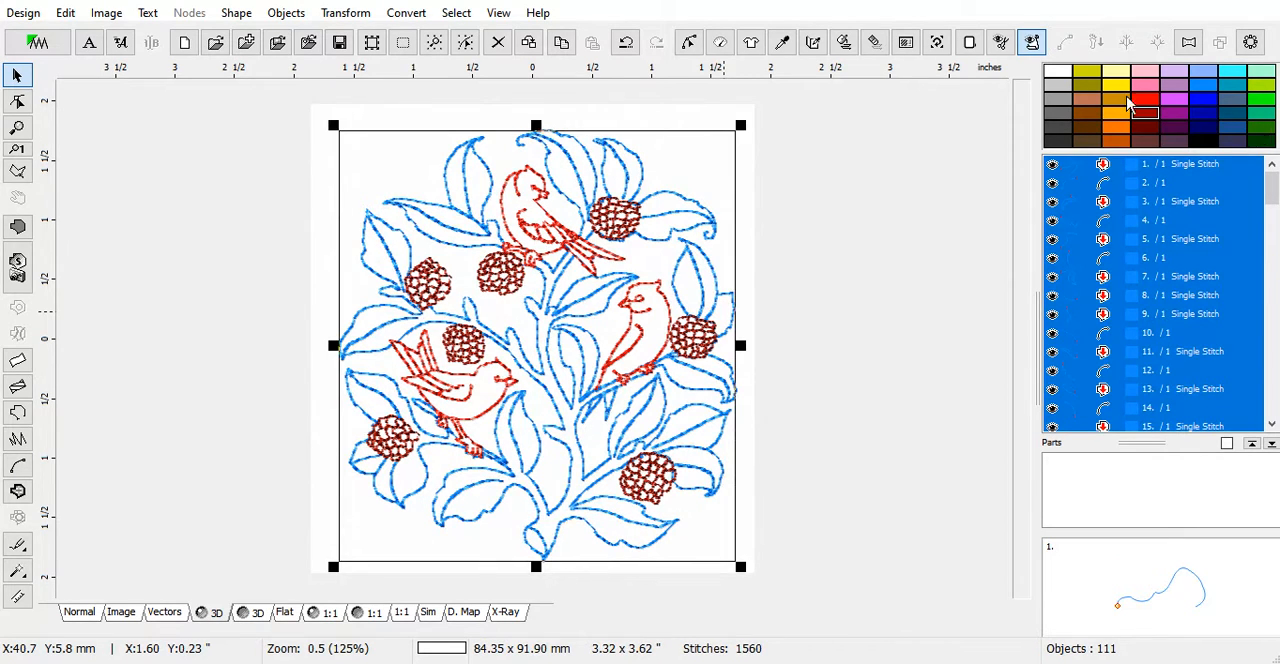
{"action": "left_click_drag", "start_coordinate": [1158, 254], "coordinate": [1157, 258]}
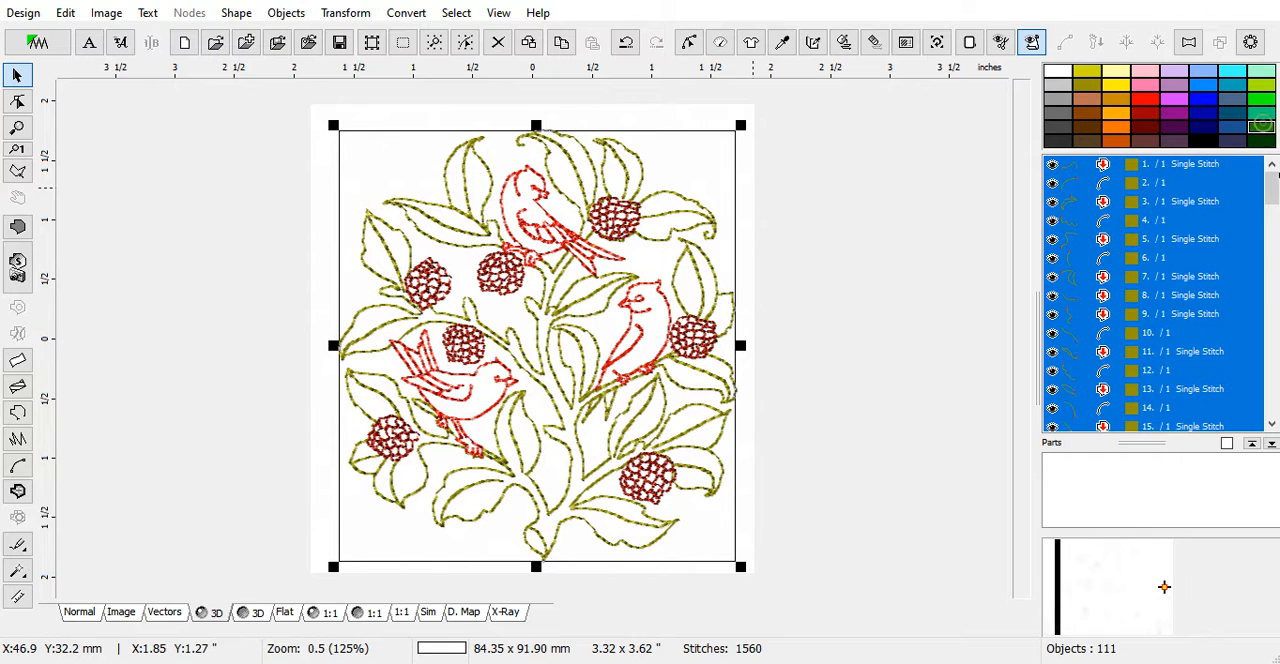
{"action": "left_click_drag", "start_coordinate": [1262, 124], "coordinate": [1127, 287]}
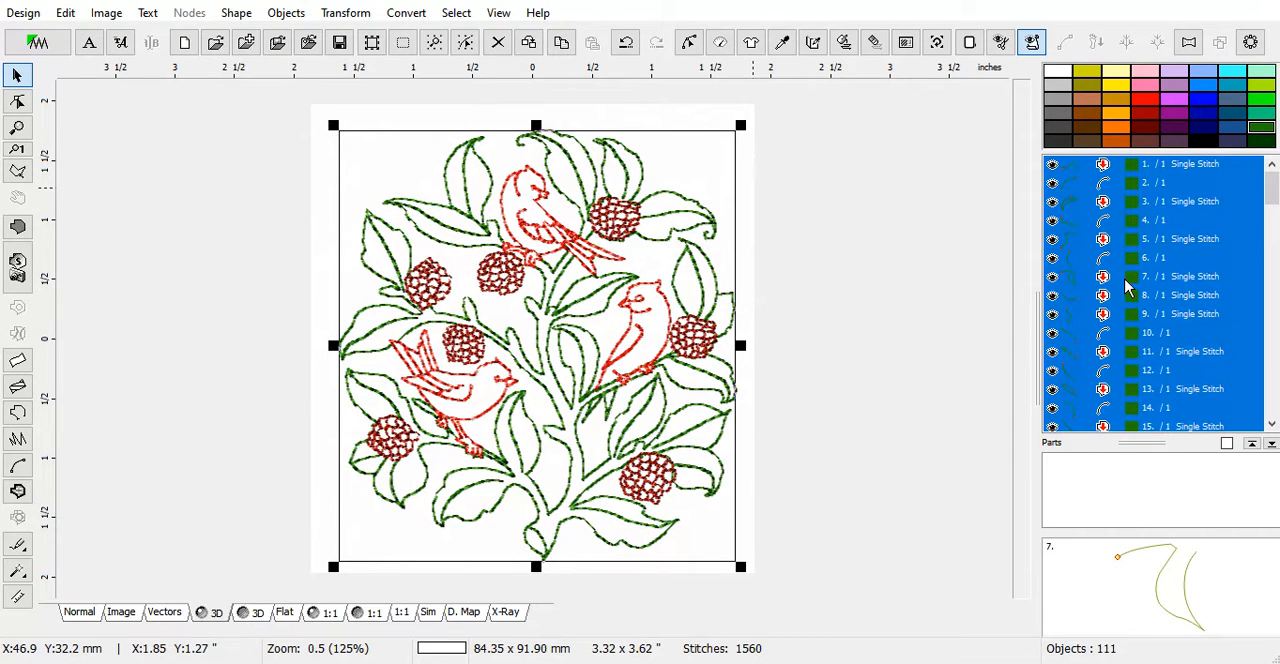
{"action": "left_click", "coordinate": [749, 196]}
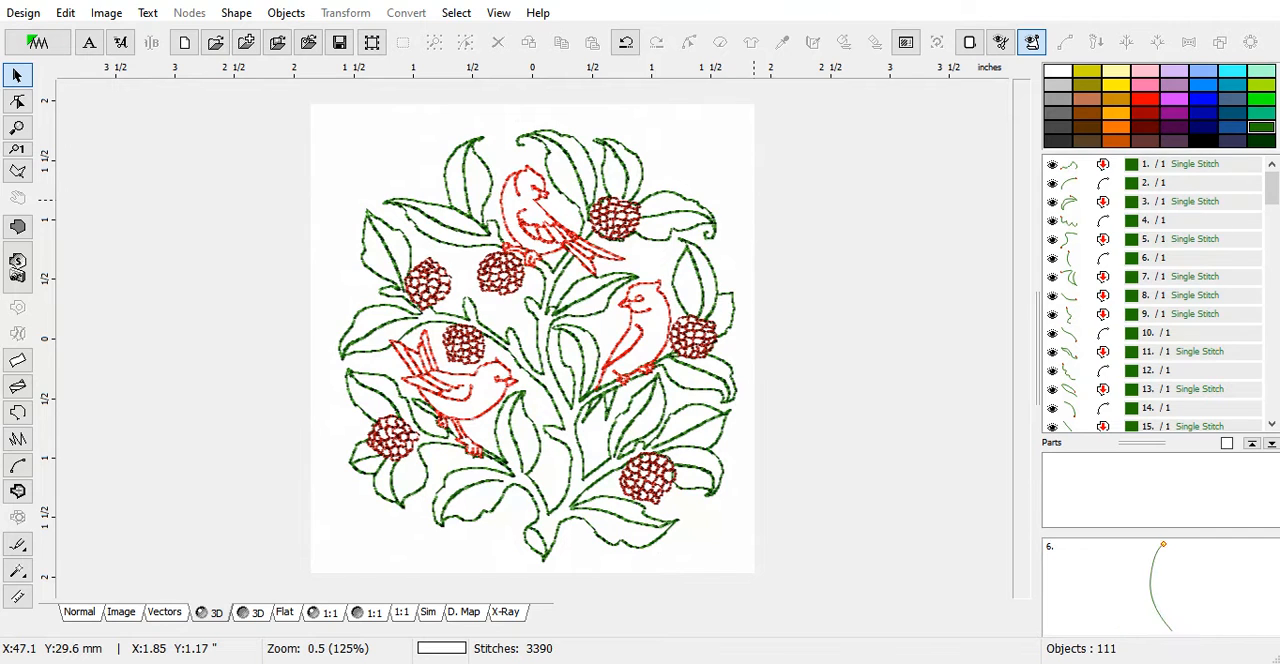
Select all the leaf and branch outlines, objects 1 to 93, and recolor them olive
{"action": "left_click", "coordinate": [1129, 168]}
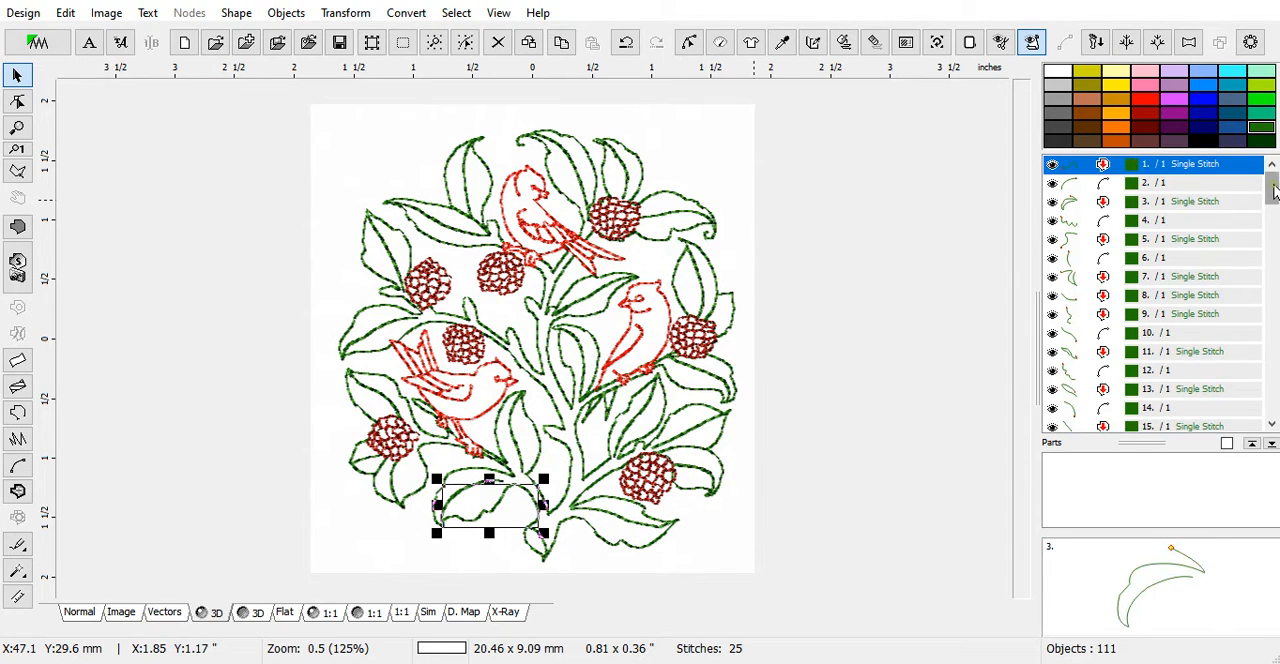
{"action": "left_click_drag", "start_coordinate": [1274, 192], "coordinate": [1274, 400]}
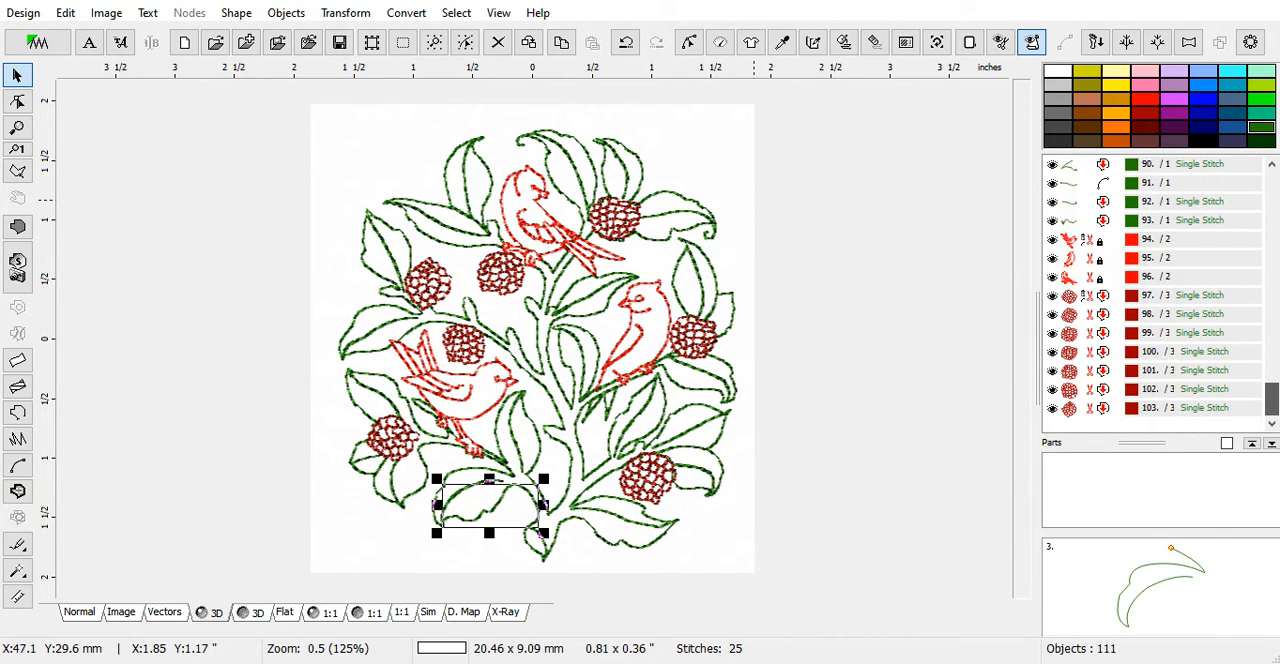
{"action": "left_click", "coordinate": [1165, 222], "text": "shift"}
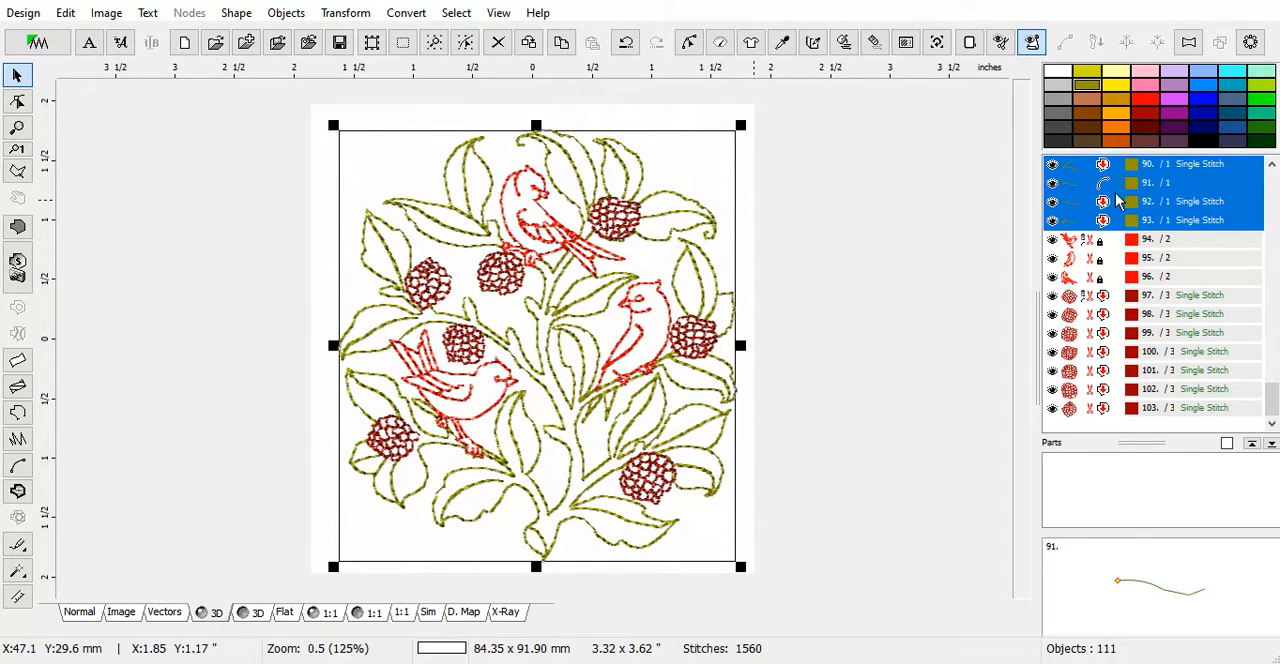
Recolor the three birds teal blue
{"action": "left_click", "coordinate": [1150, 240]}
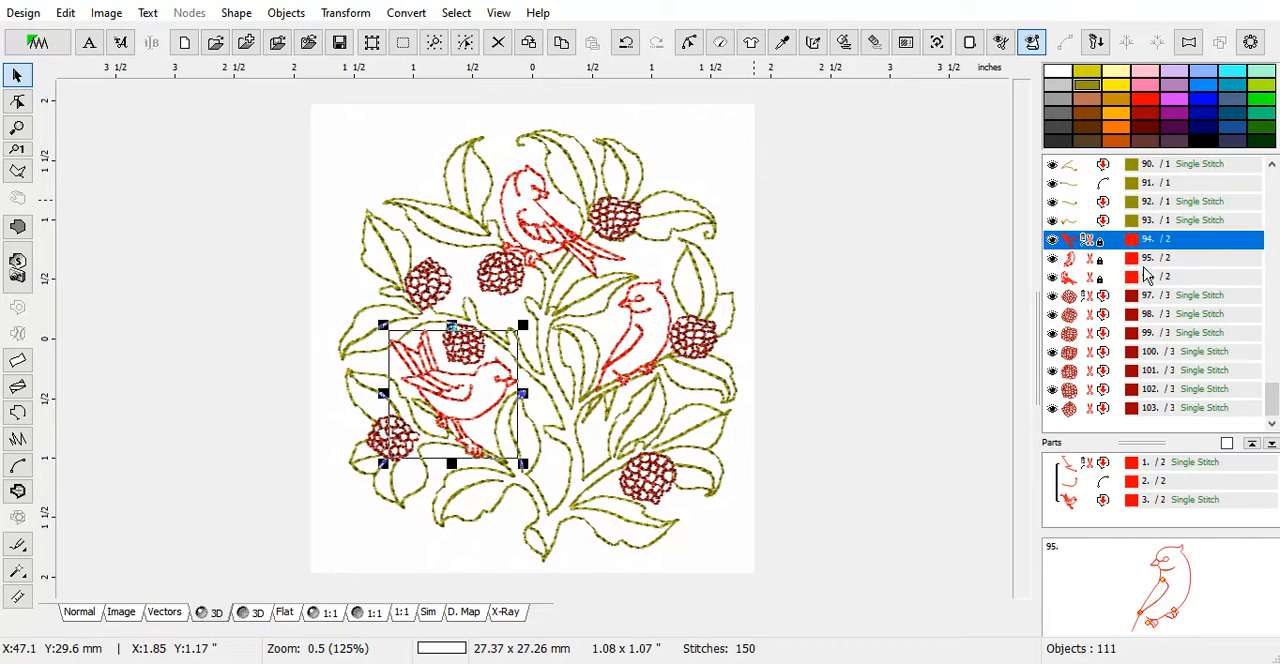
{"action": "left_click", "coordinate": [1147, 280], "text": "shift"}
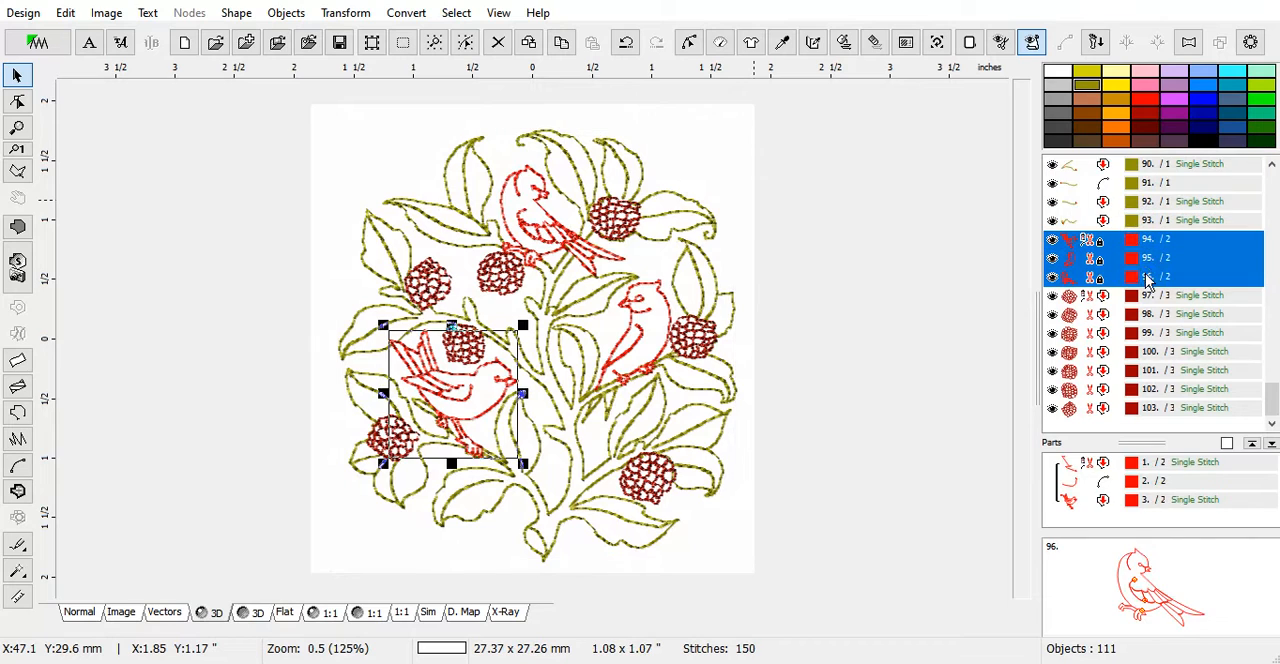
{"action": "left_click", "coordinate": [1201, 73]}
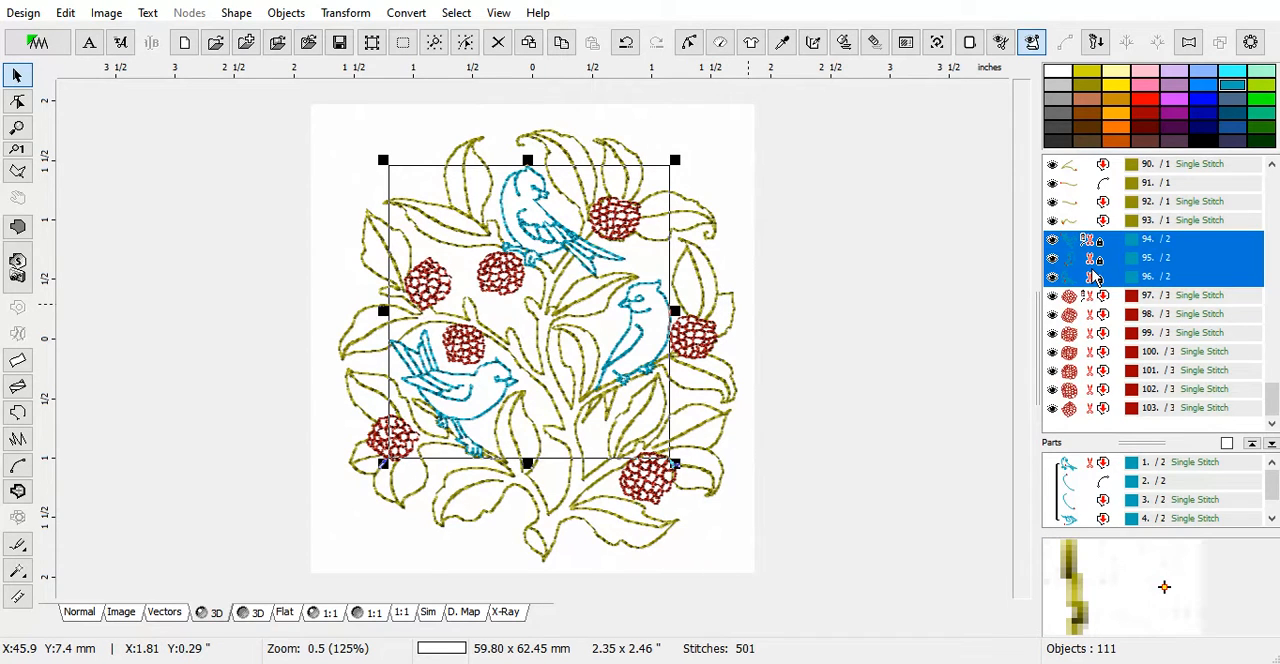
Change the three birds' outline sample to Redwork and generate their stitches
{"action": "right_click", "coordinate": [1093, 276]}
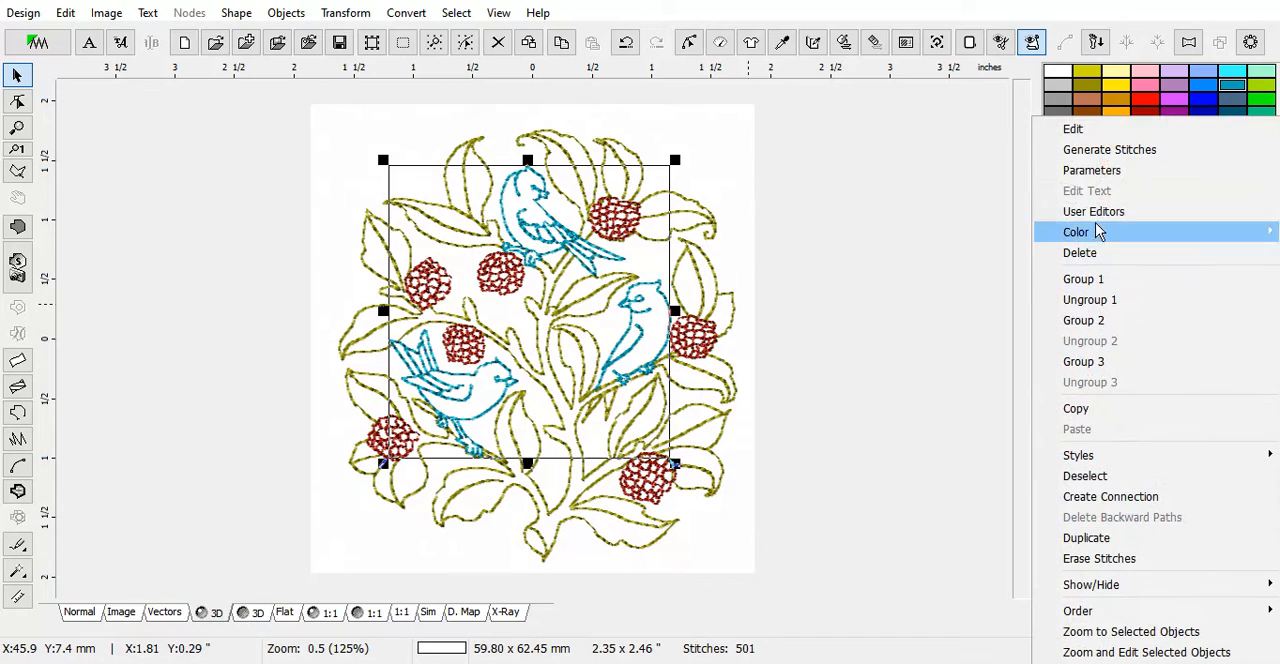
{"action": "left_click", "coordinate": [1101, 174]}
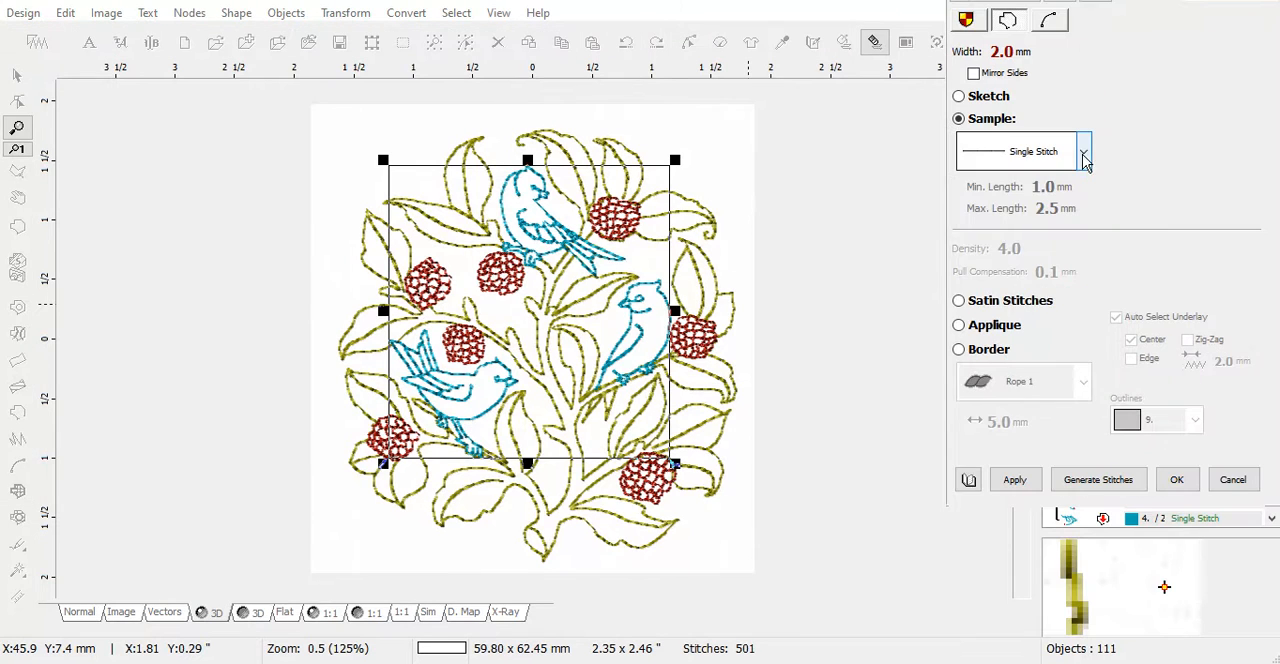
{"action": "left_click", "coordinate": [1083, 153]}
{"action": "left_click", "coordinate": [1030, 256]}
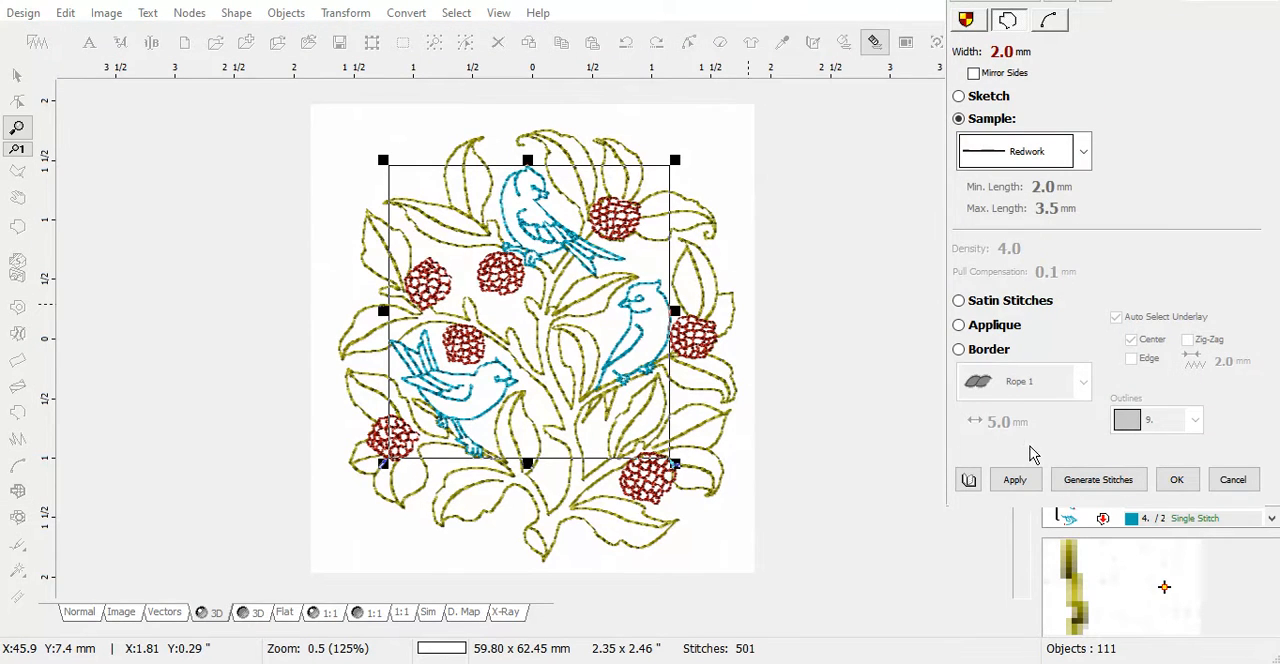
{"action": "left_click", "coordinate": [1027, 481]}
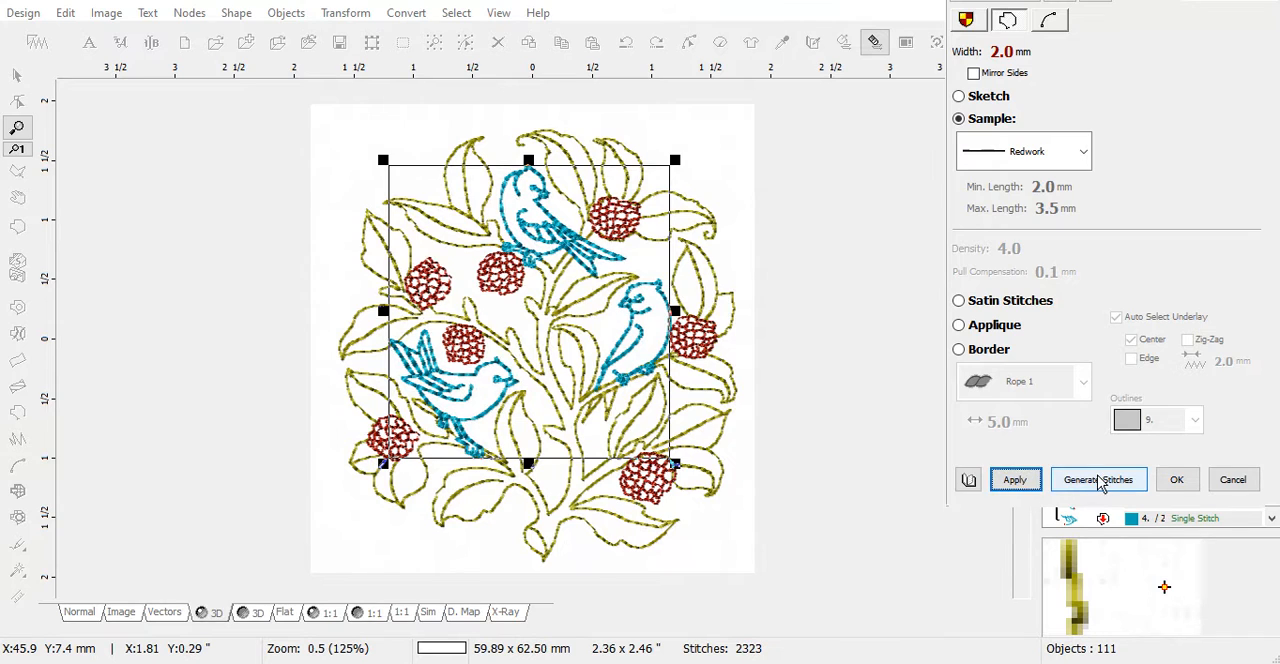
{"action": "left_click", "coordinate": [1100, 482]}
Group the three birds together and ungroup them to release their individual parts
{"action": "scroll", "coordinate": [638, 397], "scroll_direction": "up", "scroll_amount": 2}
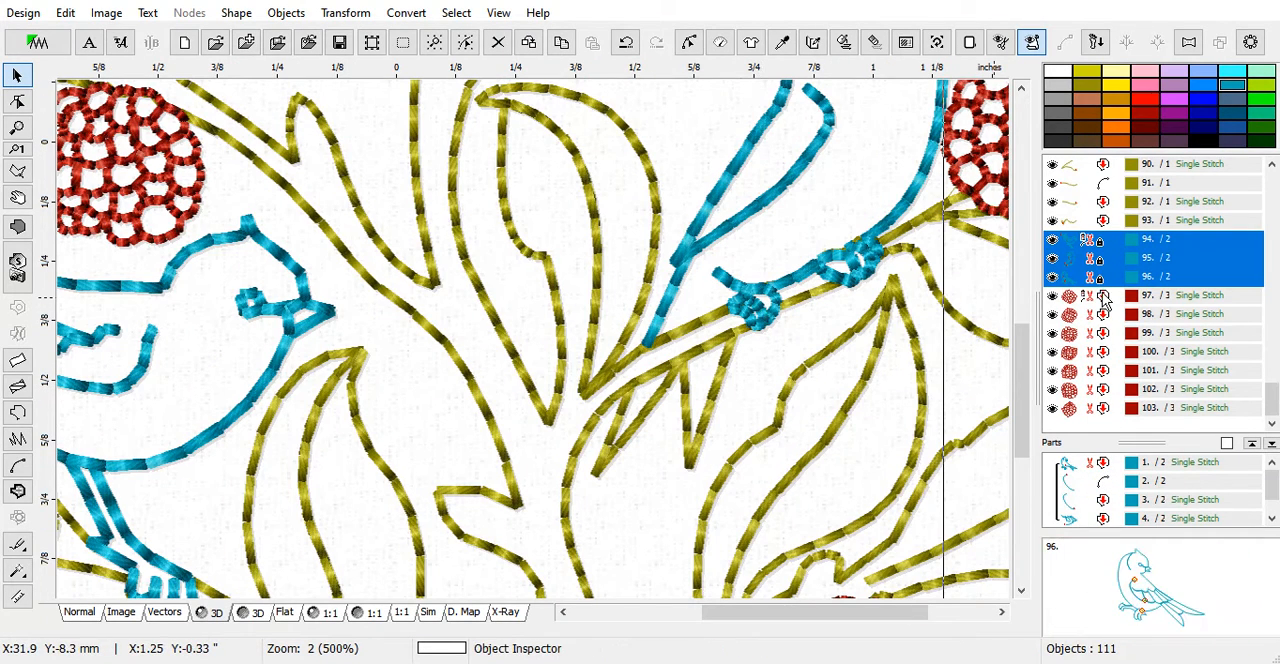
{"action": "right_click", "coordinate": [1100, 249]}
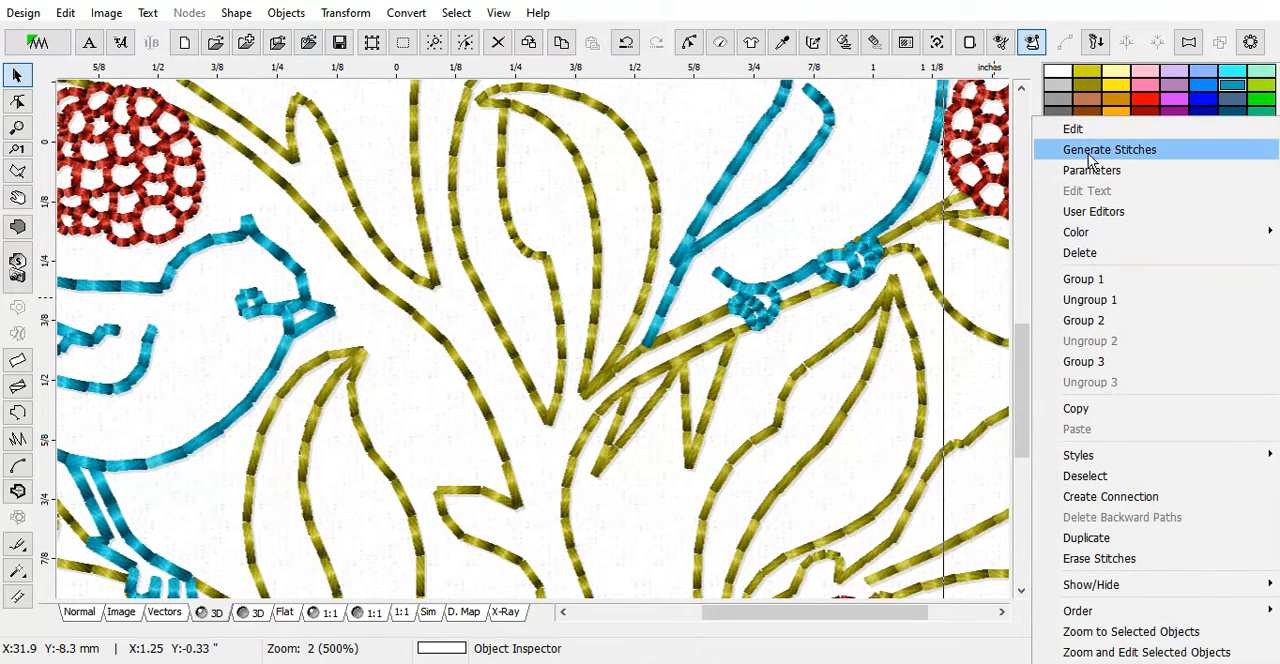
{"action": "left_click", "coordinate": [1095, 279]}
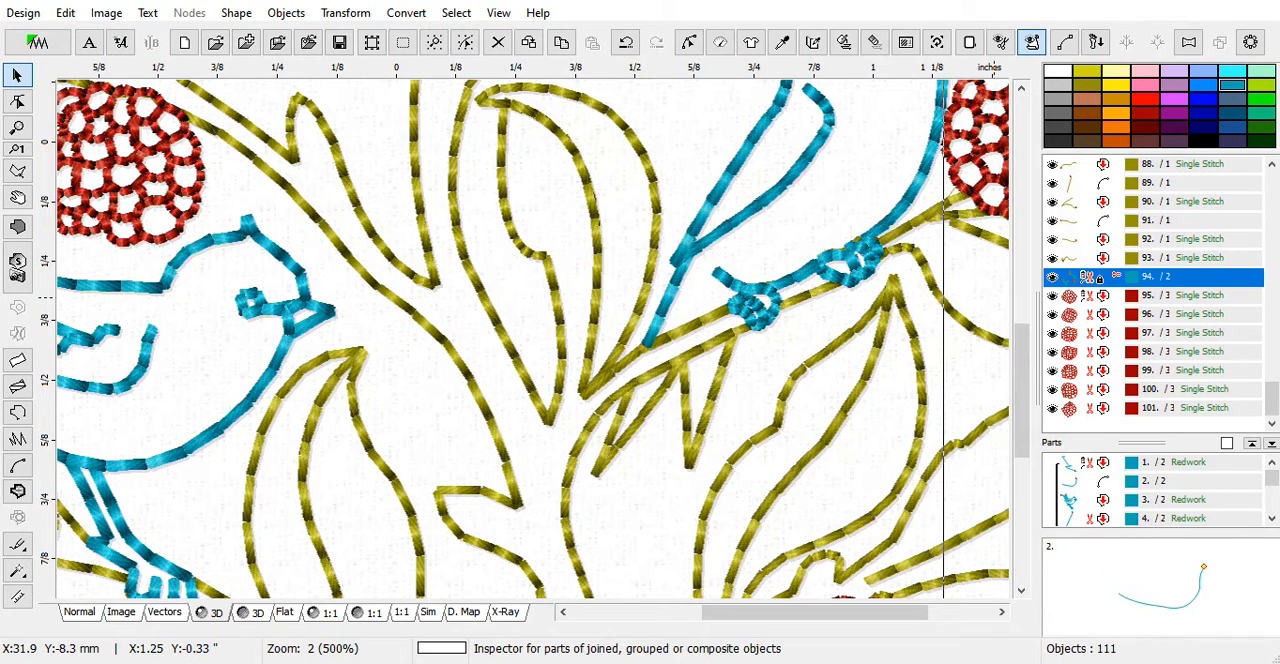
{"action": "right_click", "coordinate": [1081, 277]}
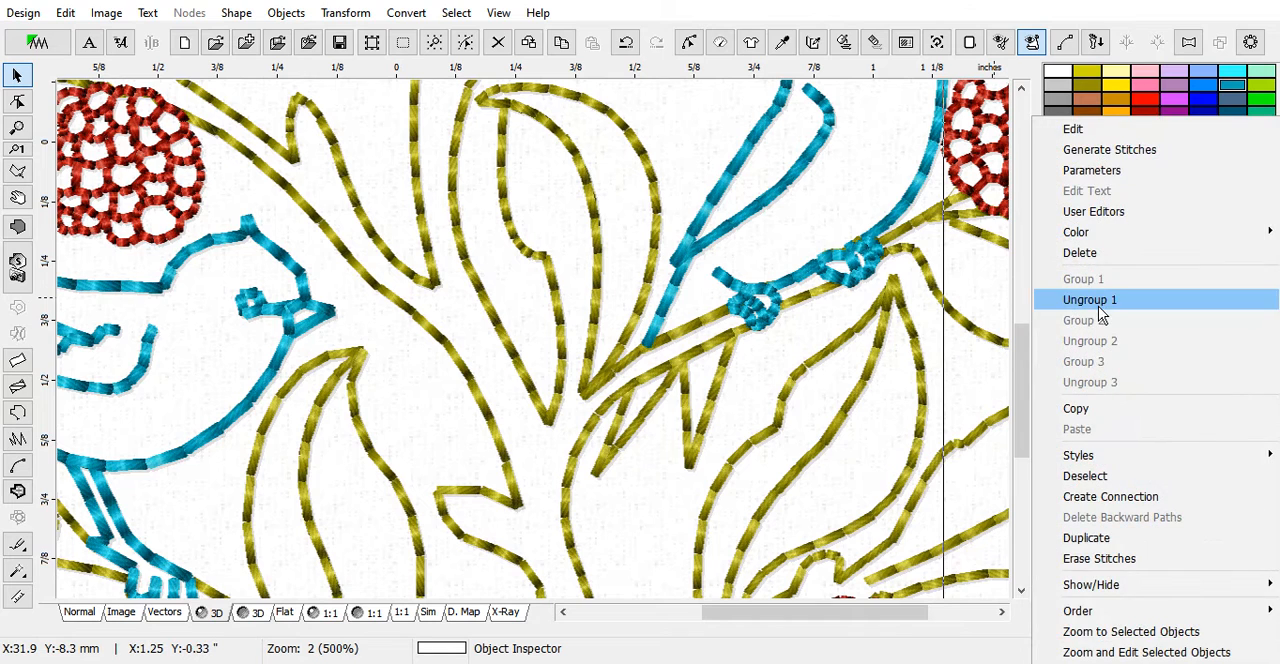
{"action": "left_click", "coordinate": [1100, 298]}
Change the outline sample of the right bird's feet to Single Stitch and generate the stitches
{"action": "left_click", "coordinate": [1101, 262]}
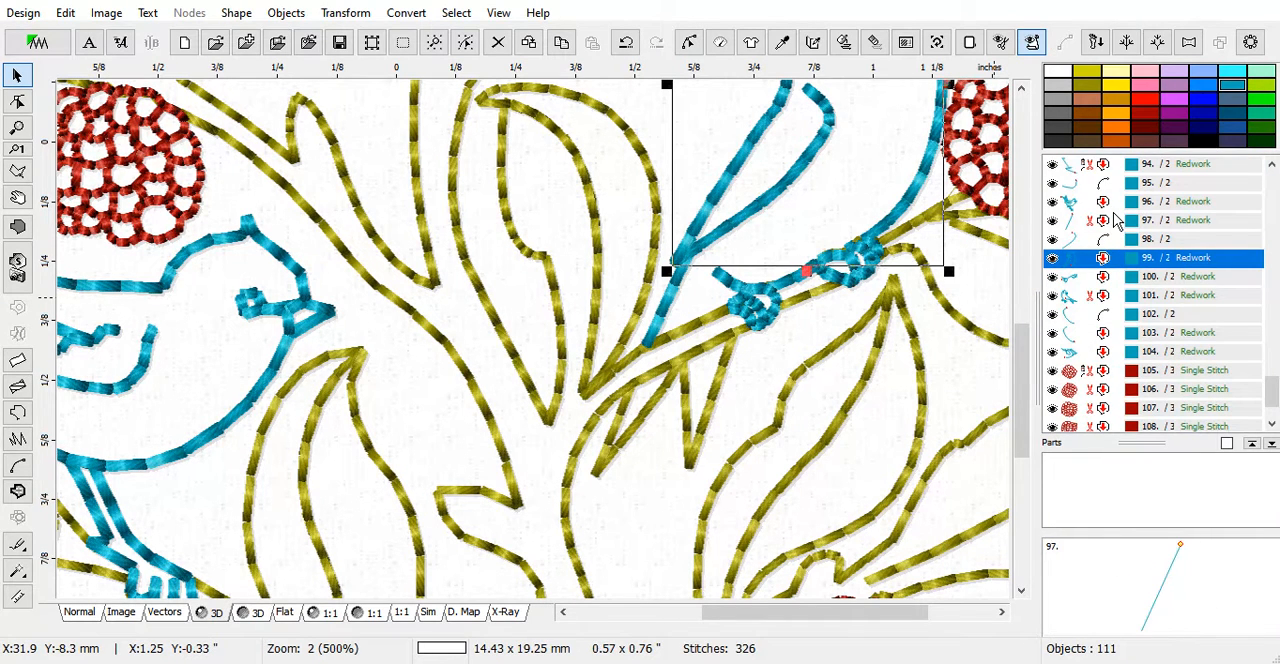
{"action": "left_click", "coordinate": [1078, 203]}
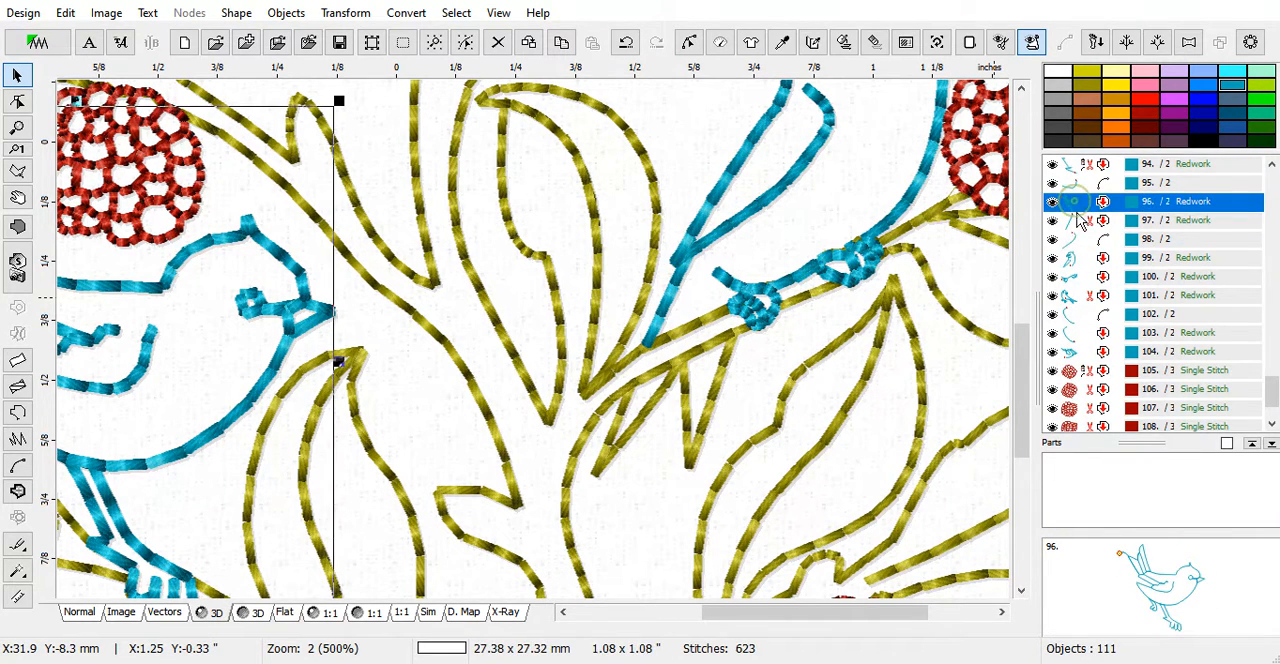
{"action": "left_click", "coordinate": [1068, 278]}
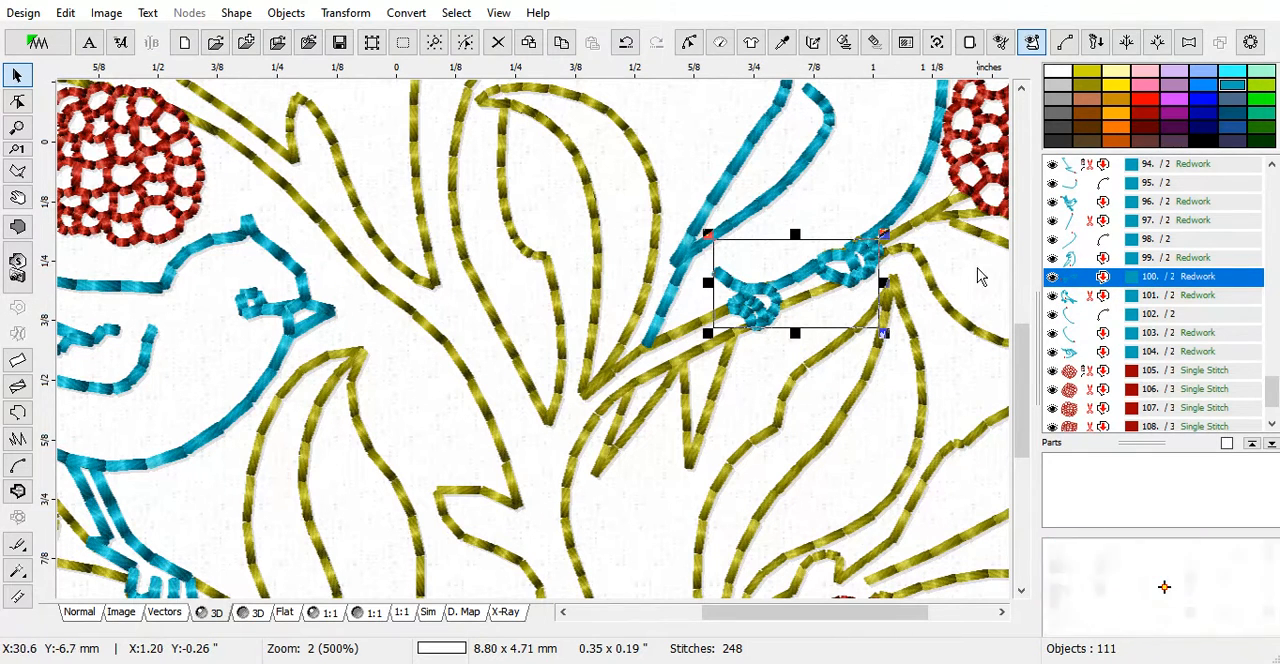
{"action": "right_click", "coordinate": [1067, 280]}
{"action": "left_click", "coordinate": [1126, 180]}
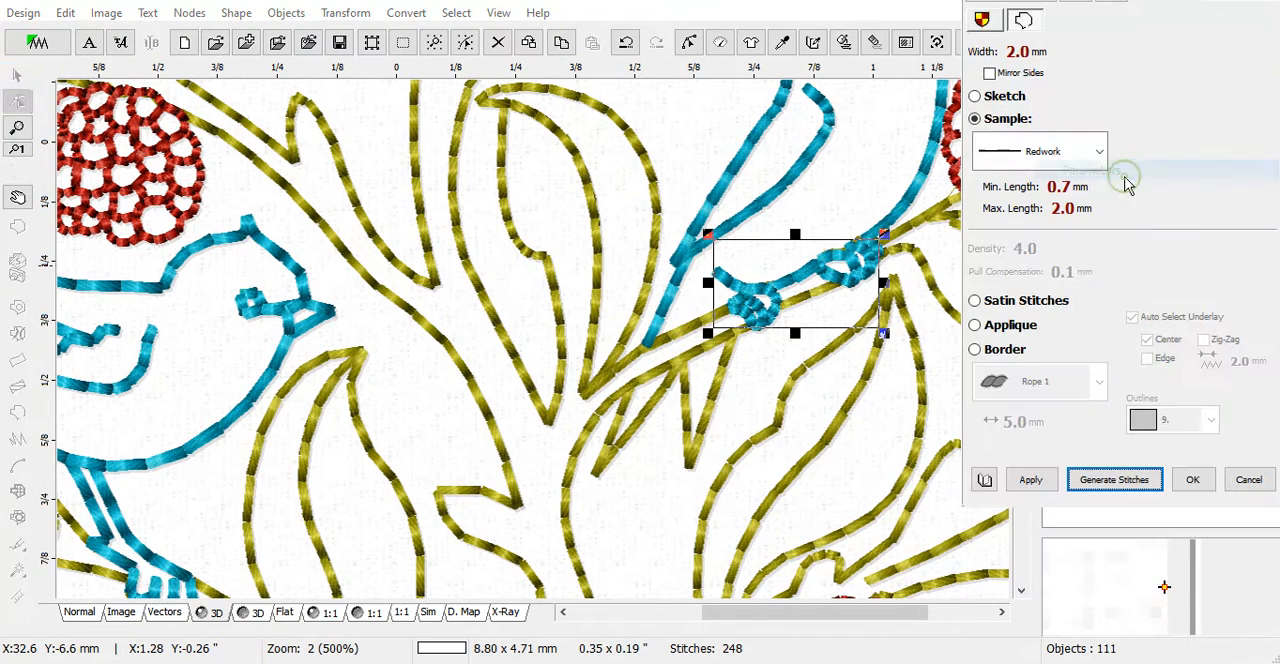
{"action": "left_click", "coordinate": [1100, 153]}
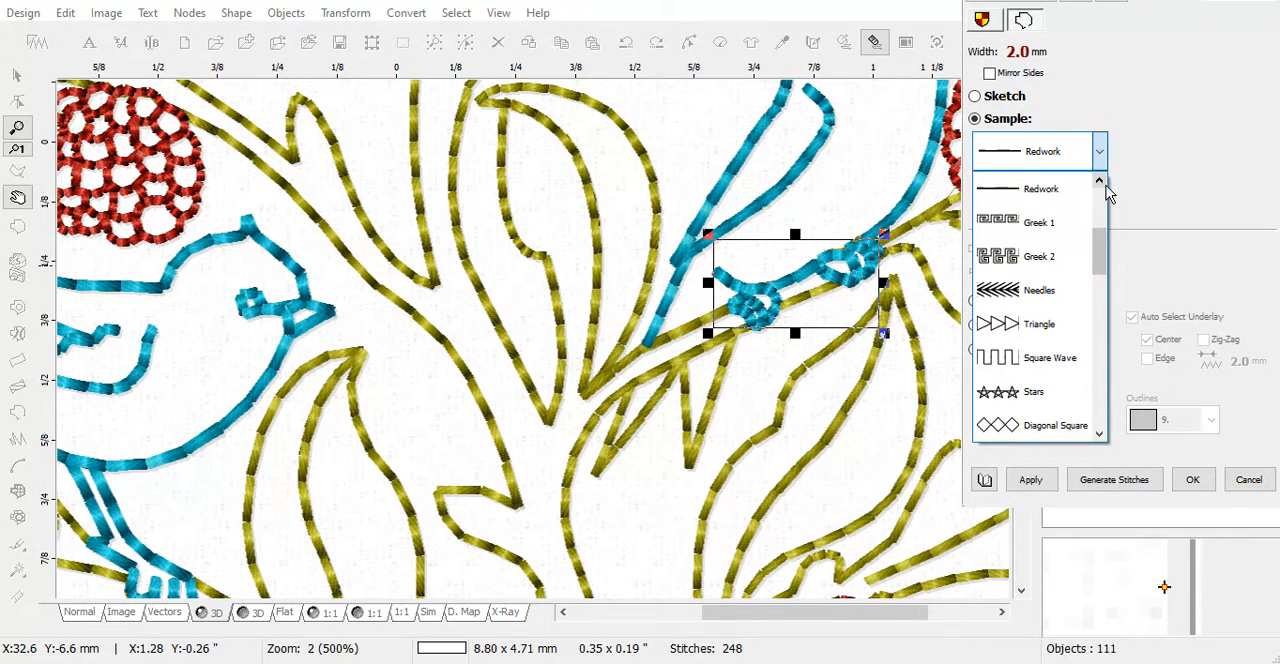
{"action": "scroll", "coordinate": [1100, 182], "scroll_direction": "up", "scroll_amount": 2}
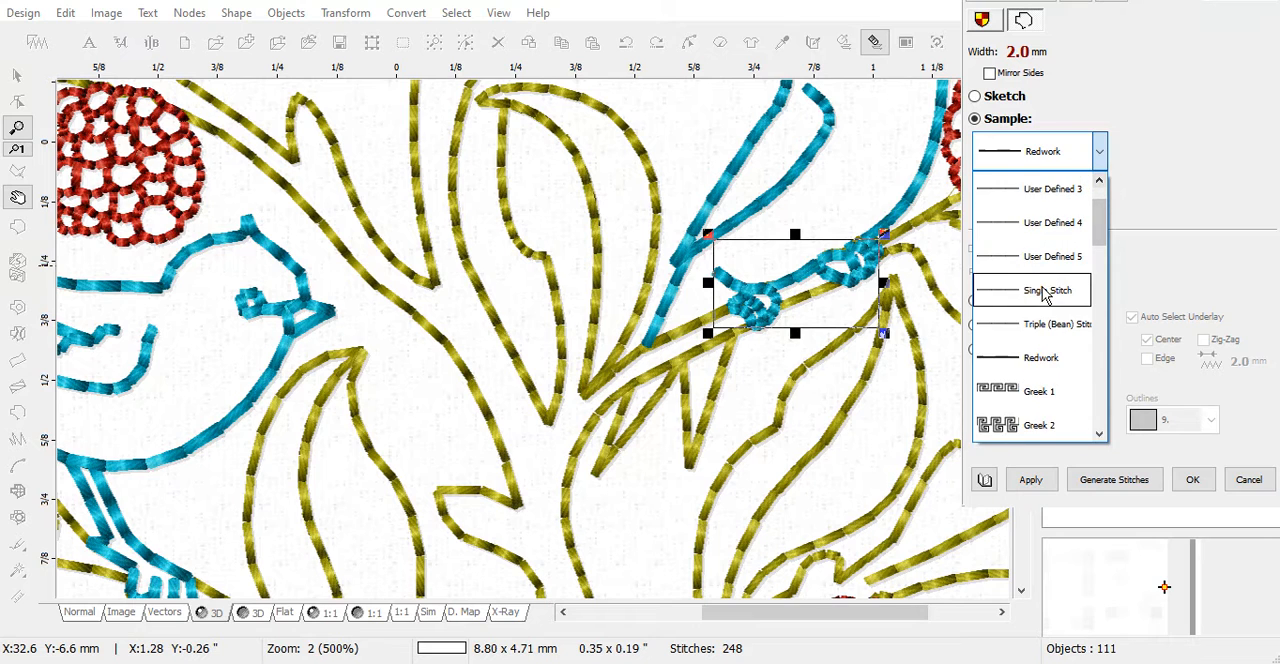
{"action": "left_click", "coordinate": [1045, 291]}
{"action": "left_click", "coordinate": [1030, 480]}
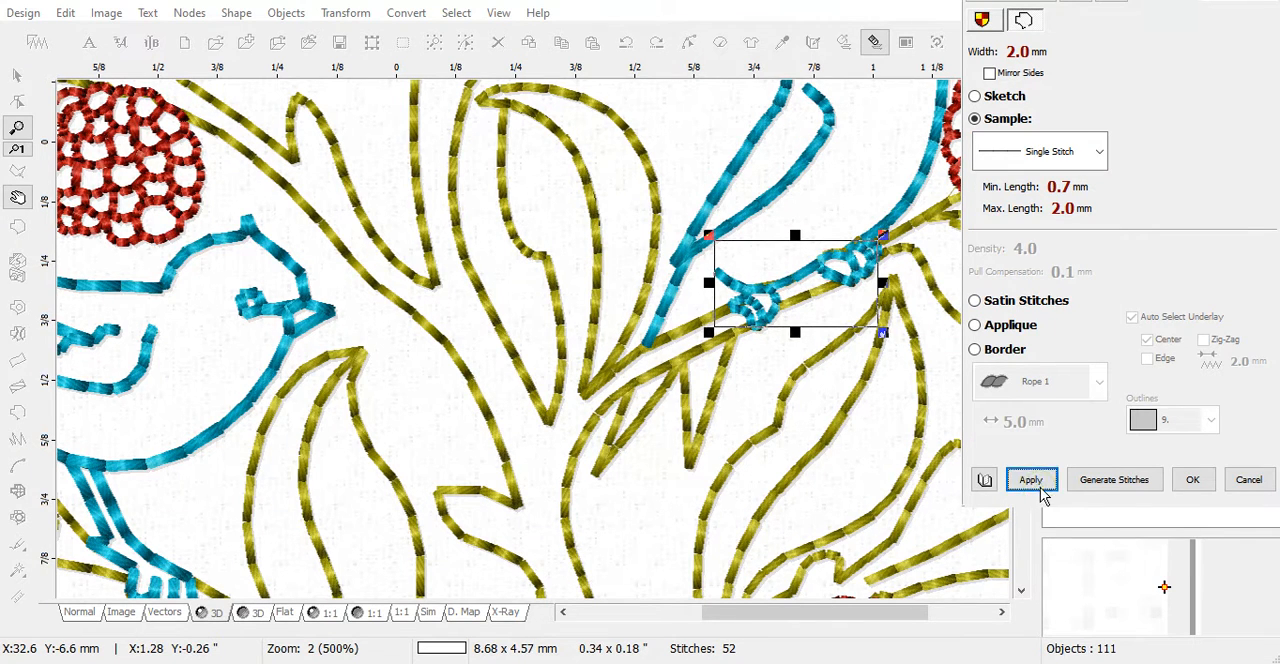
{"action": "left_click", "coordinate": [1105, 480]}
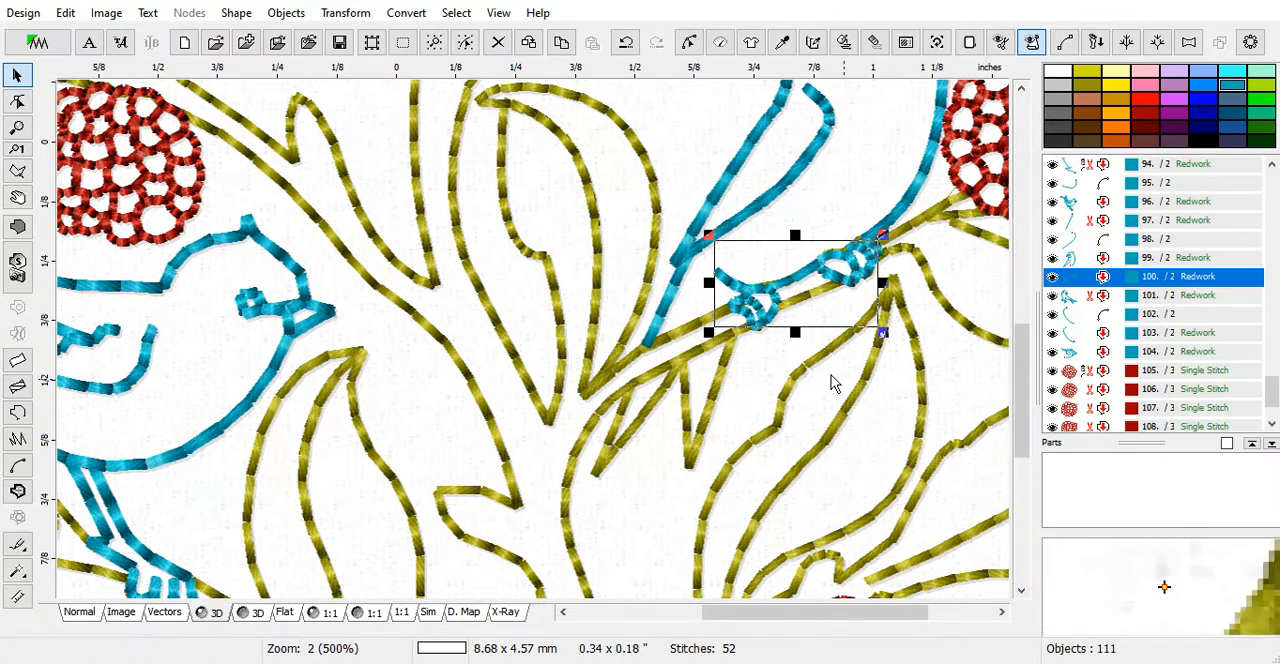
{"action": "scroll", "coordinate": [325, 485], "scroll_direction": "down", "scroll_amount": 2}
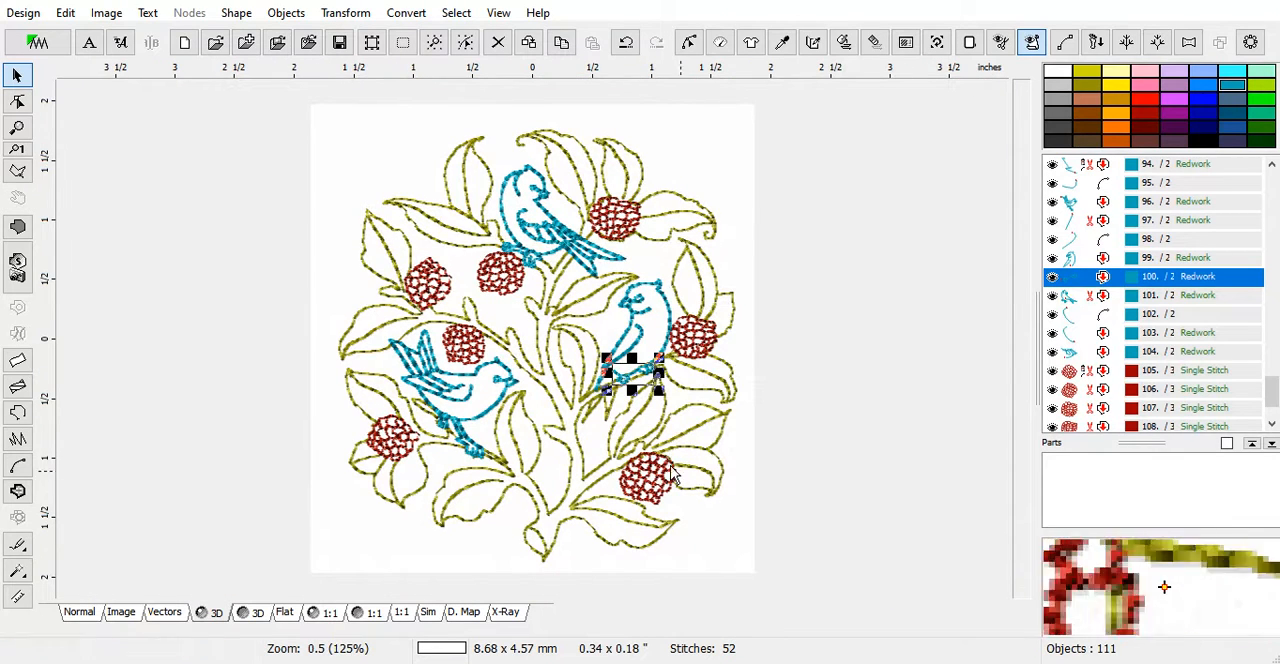
{"action": "left_click", "coordinate": [668, 121]}
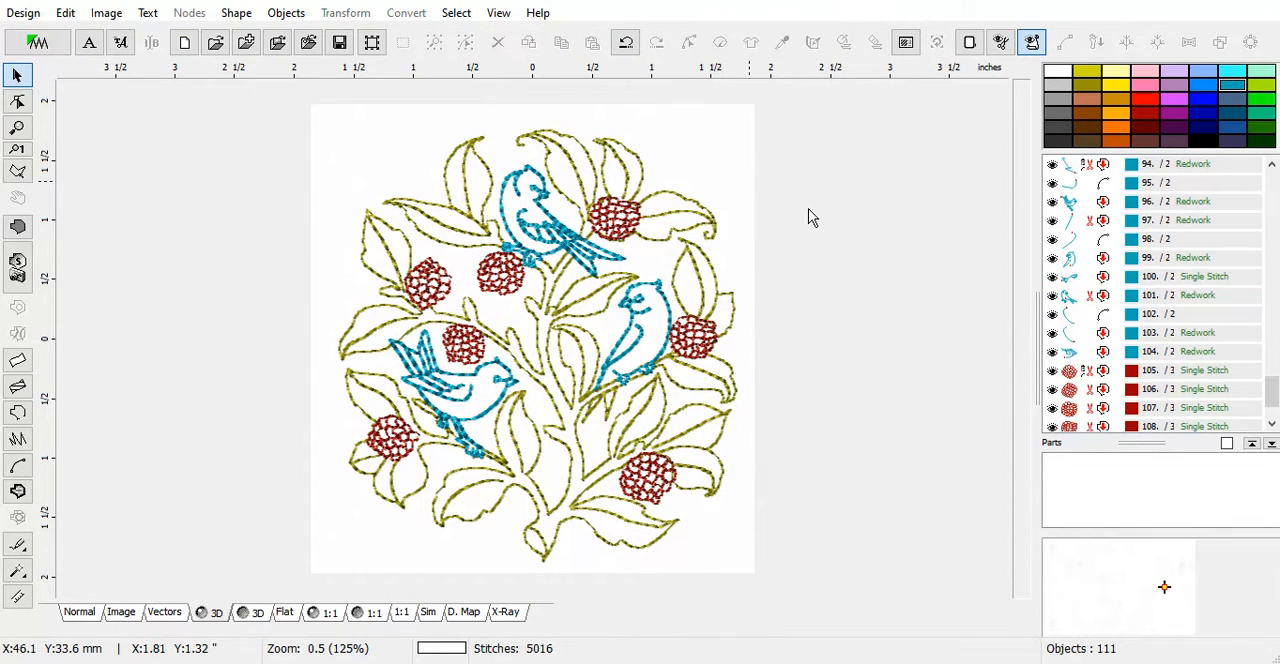
Group the three parts of the left bird (objects 94 to 96) into one object
{"action": "mouse_move", "coordinate": [1276, 388]}
{"action": "left_mouse_down"}
{"action": "mouse_move", "coordinate": [1276, 352]}
{"action": "mouse_move", "coordinate": [1275, 376]}
{"action": "left_mouse_up"}
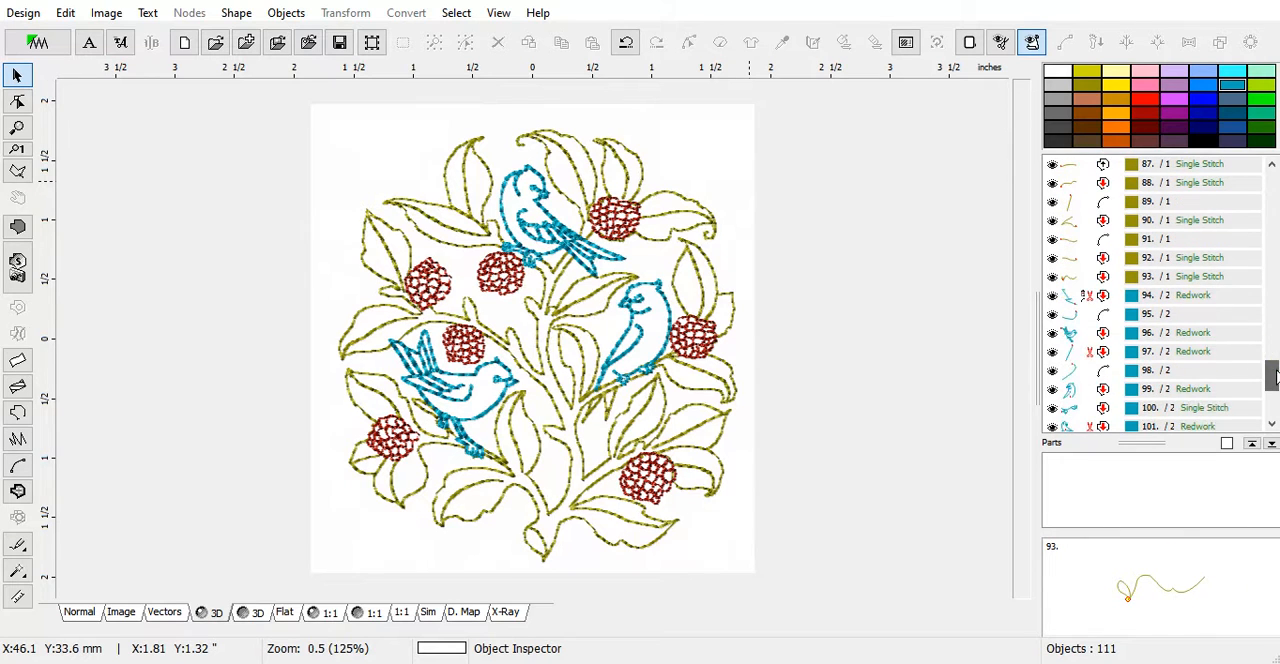
{"action": "left_click", "coordinate": [1144, 298]}
{"action": "left_click", "coordinate": [1069, 357]}
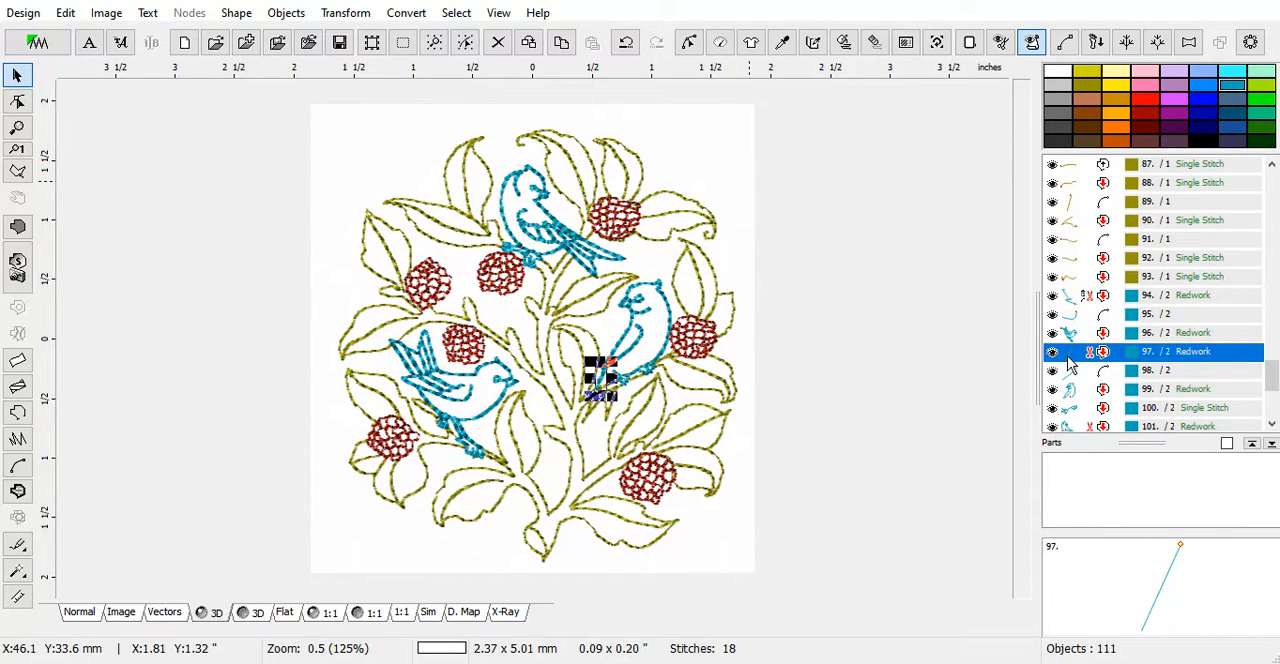
{"action": "left_click", "coordinate": [1088, 297]}
{"action": "left_click", "coordinate": [1076, 334], "text": "shift"}
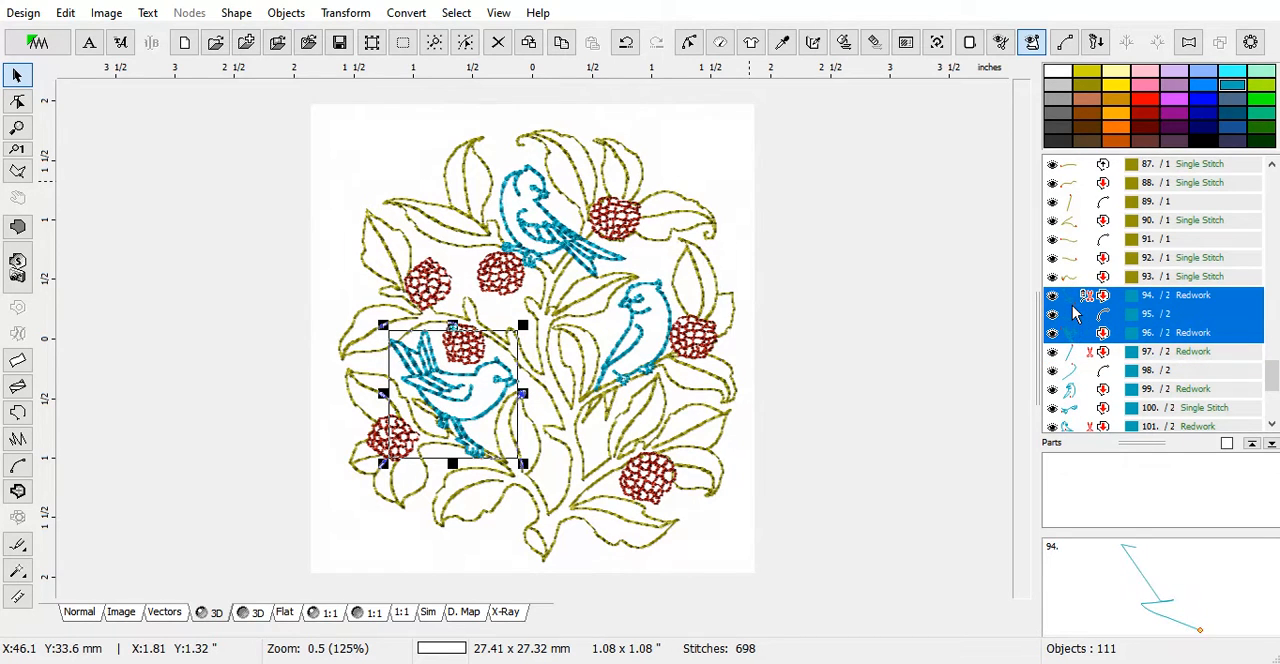
{"action": "right_click", "coordinate": [1076, 314]}
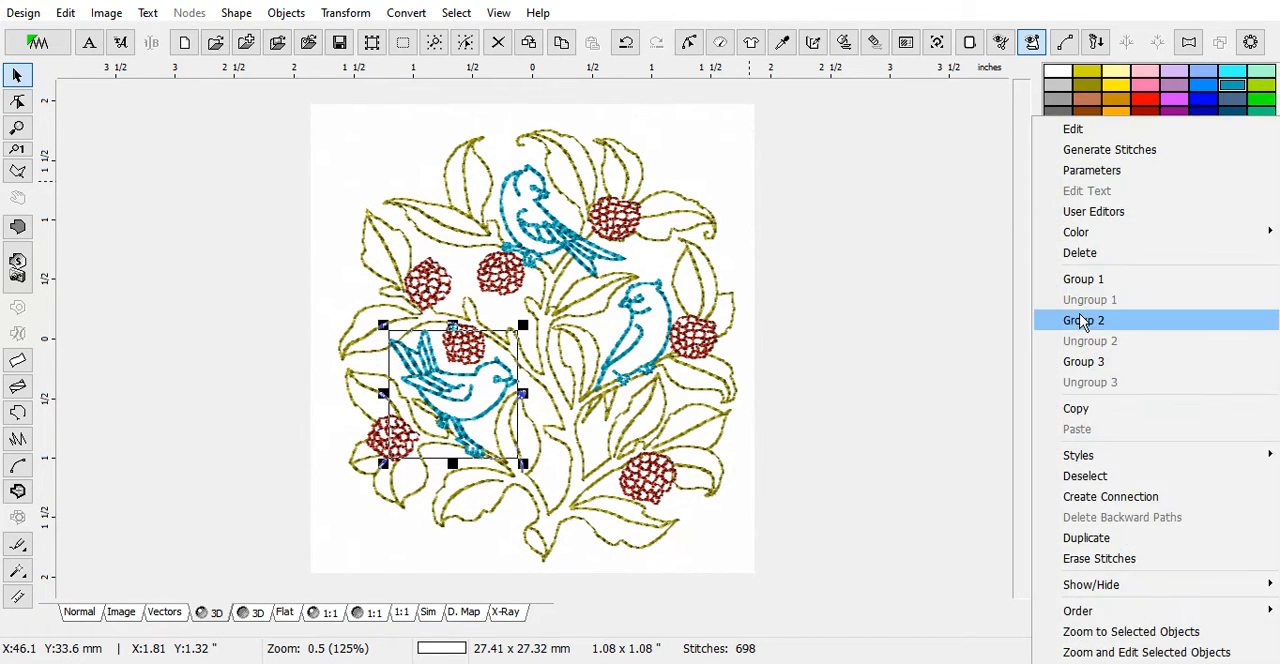
{"action": "left_click", "coordinate": [1084, 275]}
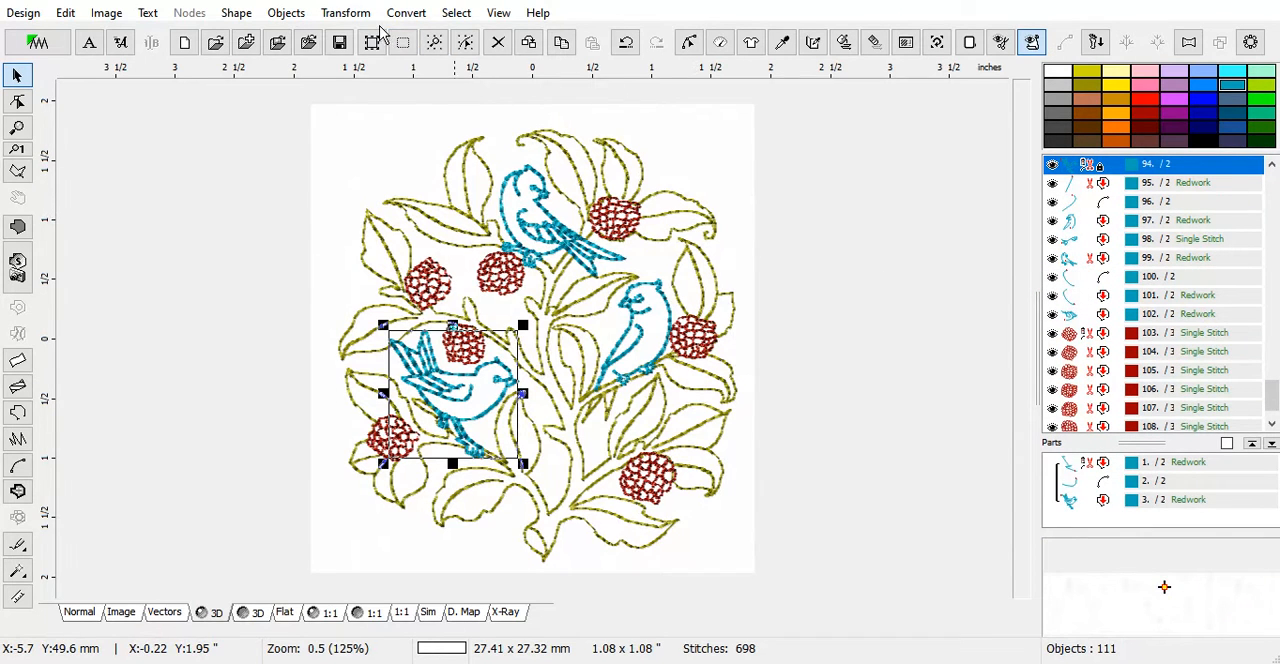
Copy and paste the grouped left bird, and place the copy directly after the original in the stitching order
{"action": "right_click", "coordinate": [459, 400]}
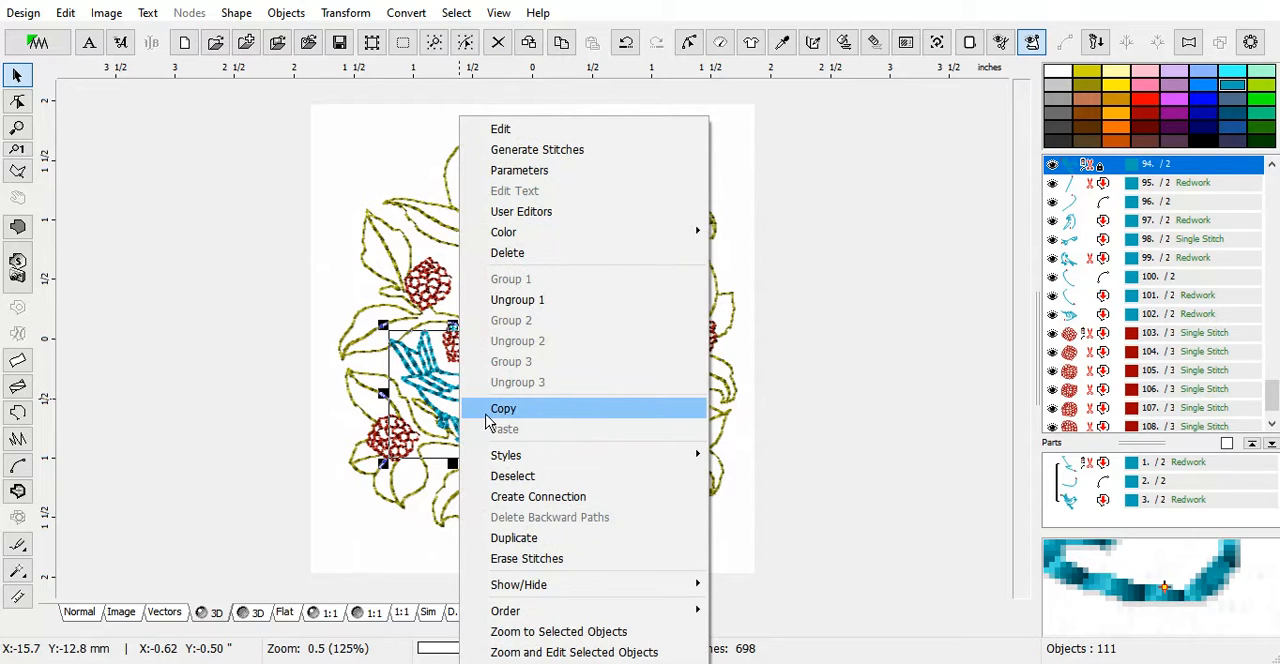
{"action": "left_click", "coordinate": [489, 410]}
{"action": "right_click", "coordinate": [463, 412]}
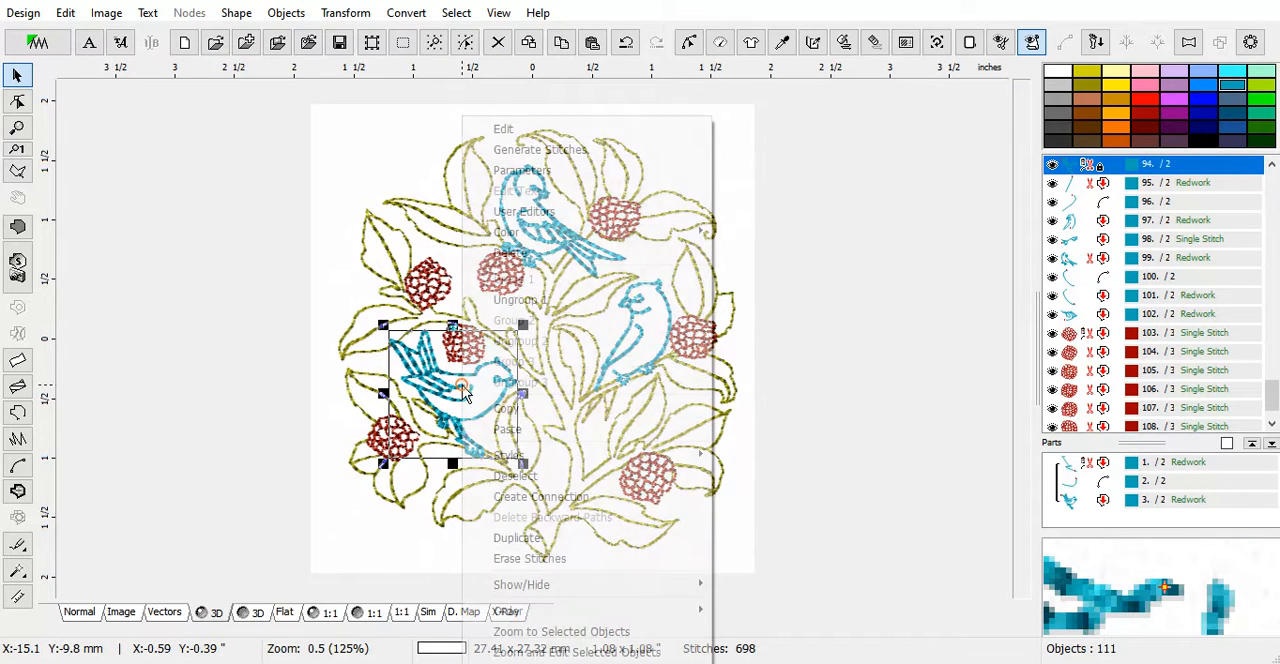
{"action": "left_click", "coordinate": [507, 430]}
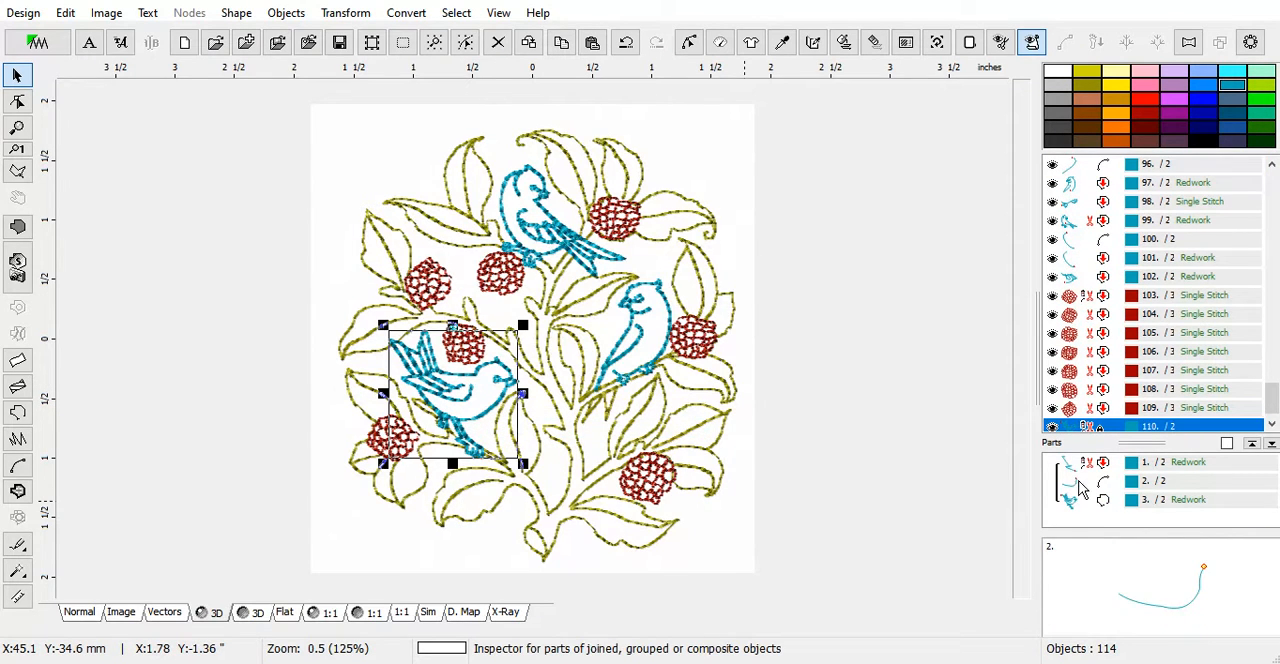
{"action": "left_click_drag", "start_coordinate": [1104, 428], "coordinate": [1078, 246]}
{"action": "left_click", "coordinate": [1078, 248]}
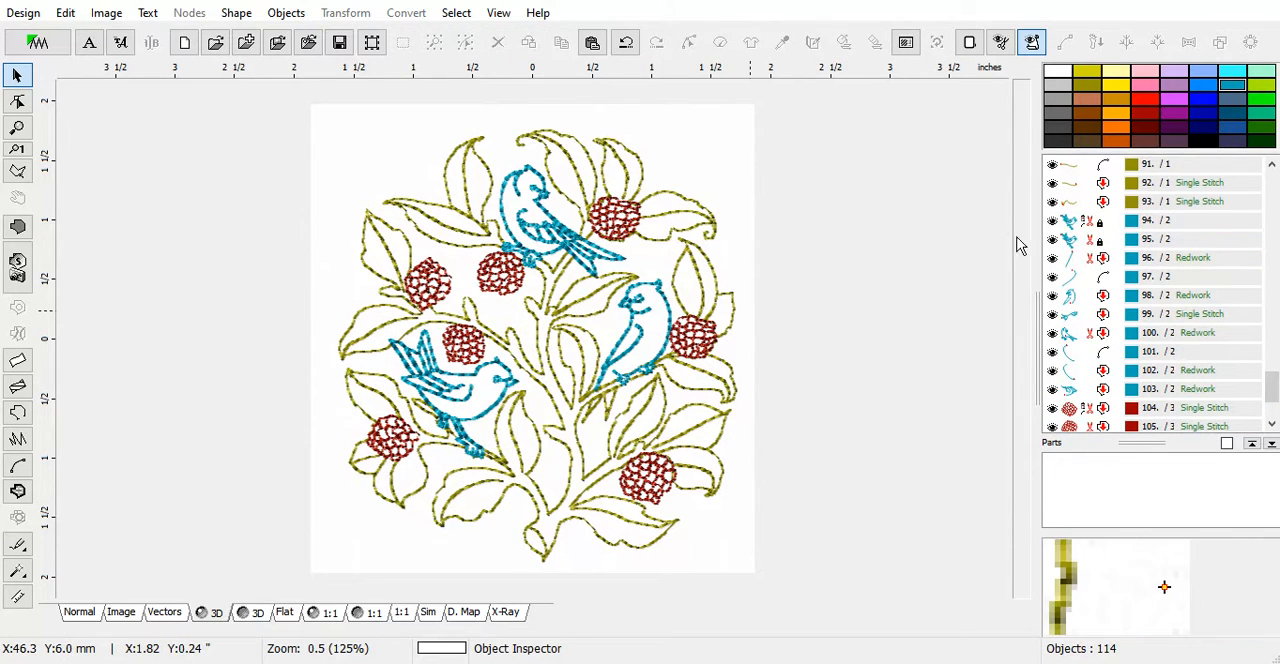
Generate stitches for the duplicate left bird, and delete that duplicate from the design
{"action": "left_click", "coordinate": [1065, 241]}
{"action": "right_click", "coordinate": [660, 318]}
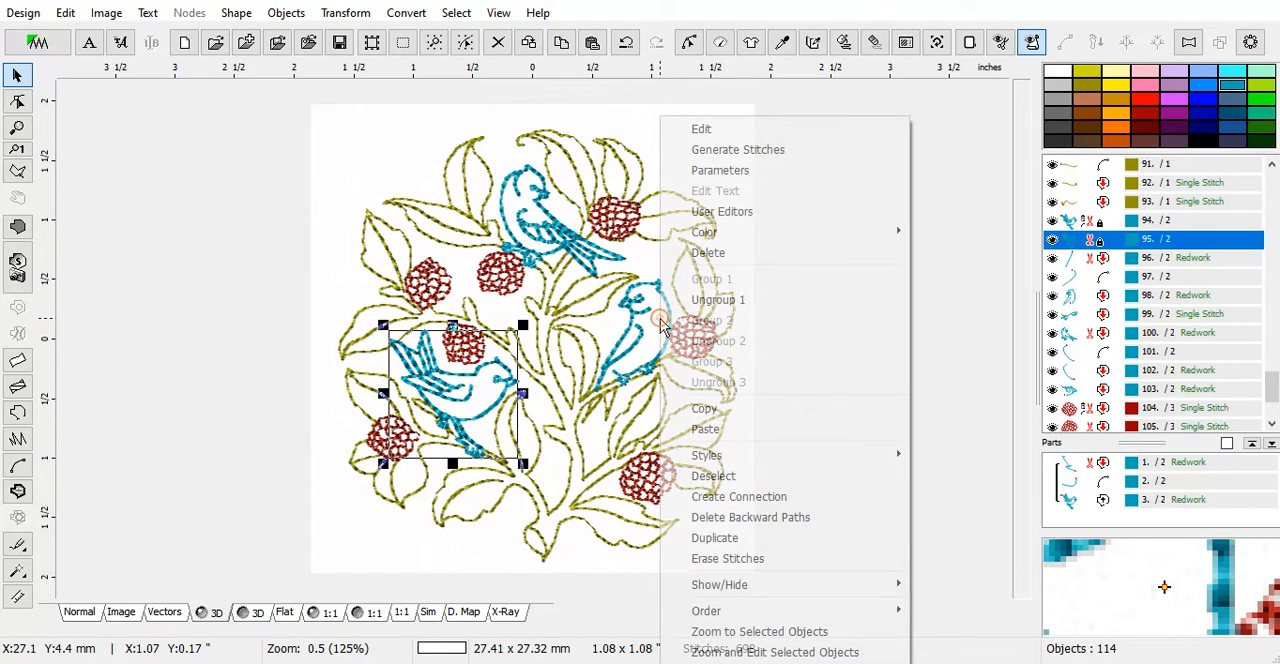
{"action": "left_click", "coordinate": [723, 153]}
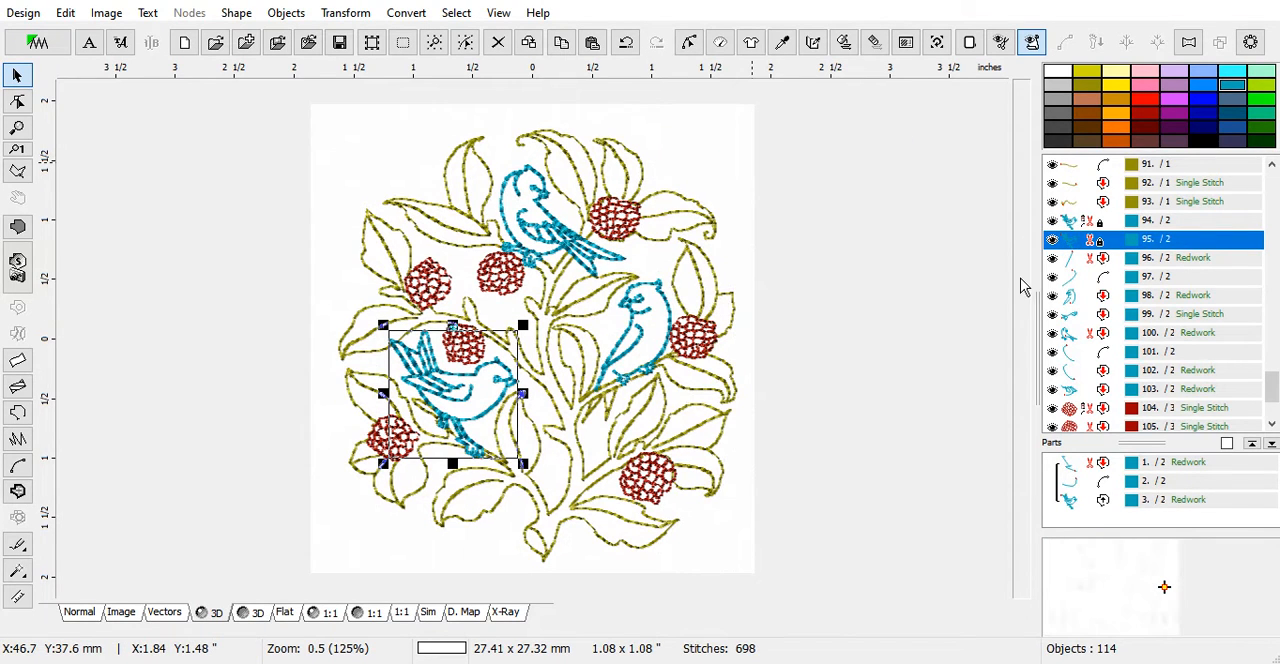
{"action": "right_click", "coordinate": [1075, 246]}
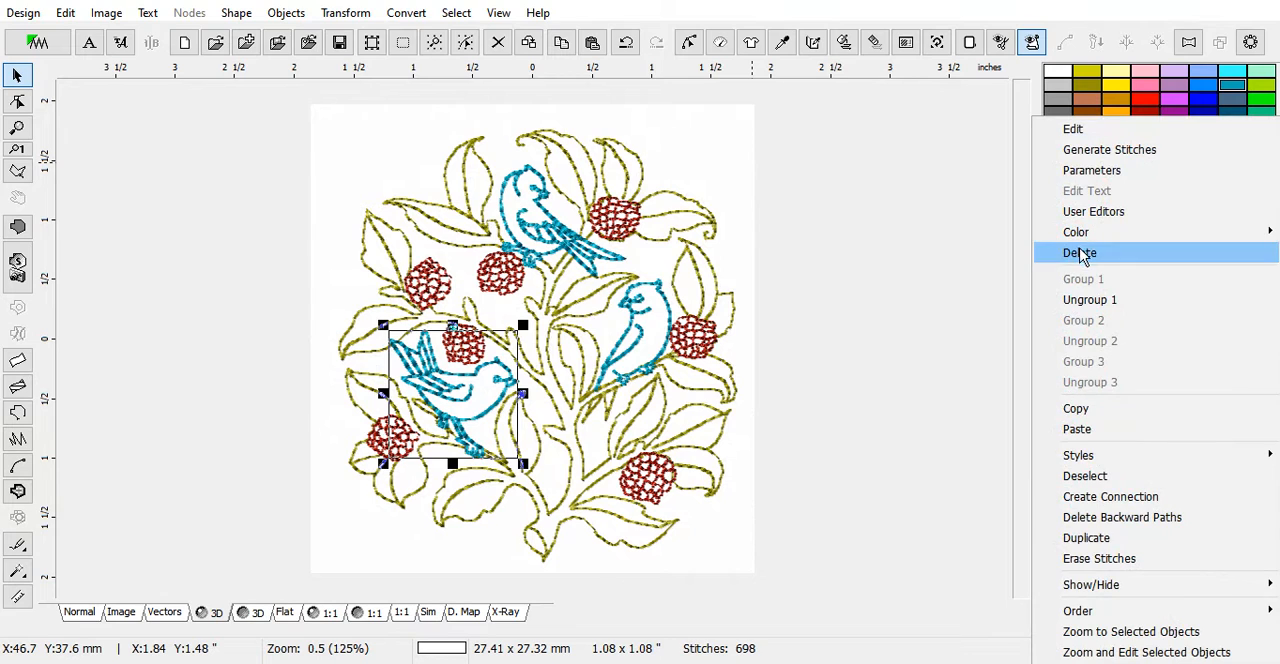
{"action": "left_click", "coordinate": [1078, 252]}
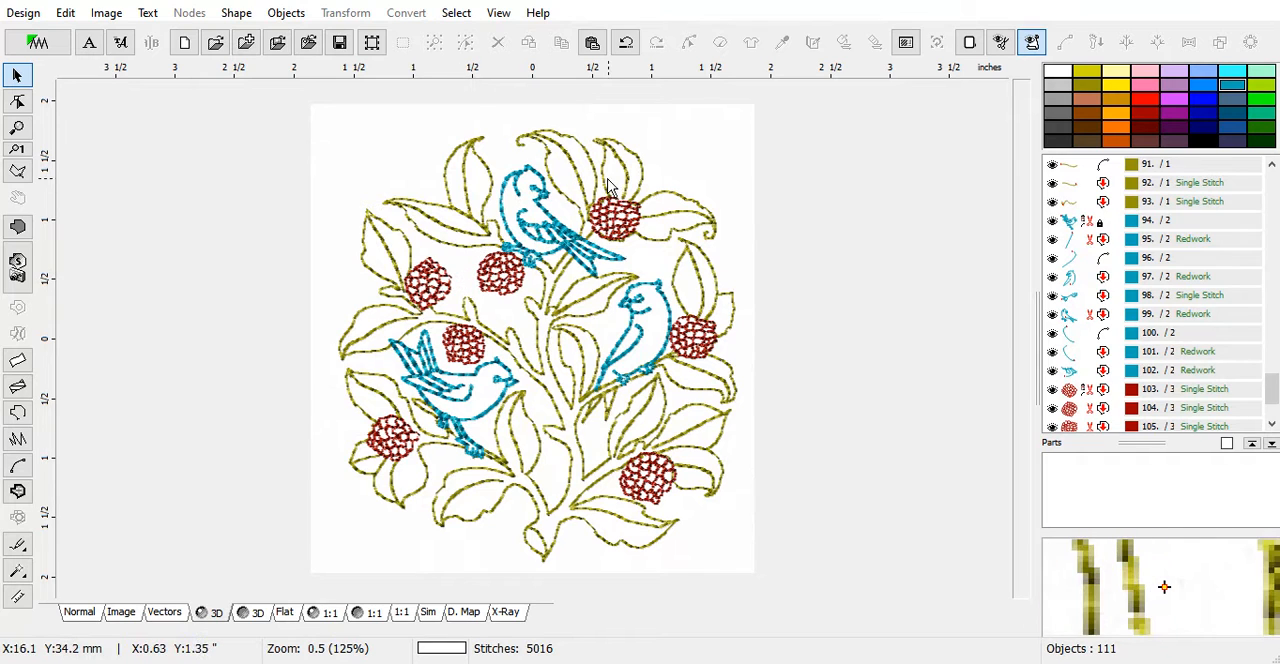
Delete the background line-art image and return to the normal view of the embroidery design
{"action": "scroll", "coordinate": [673, 253], "scroll_direction": "down", "scroll_amount": 1}
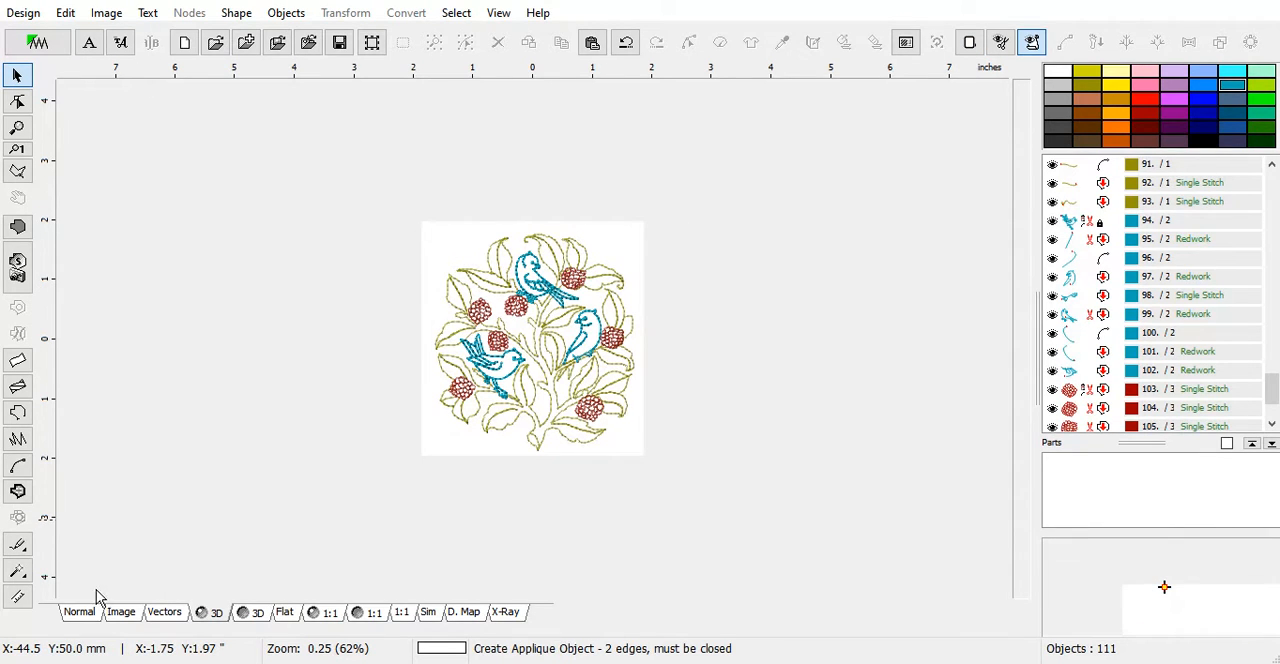
{"action": "left_click", "coordinate": [119, 616]}
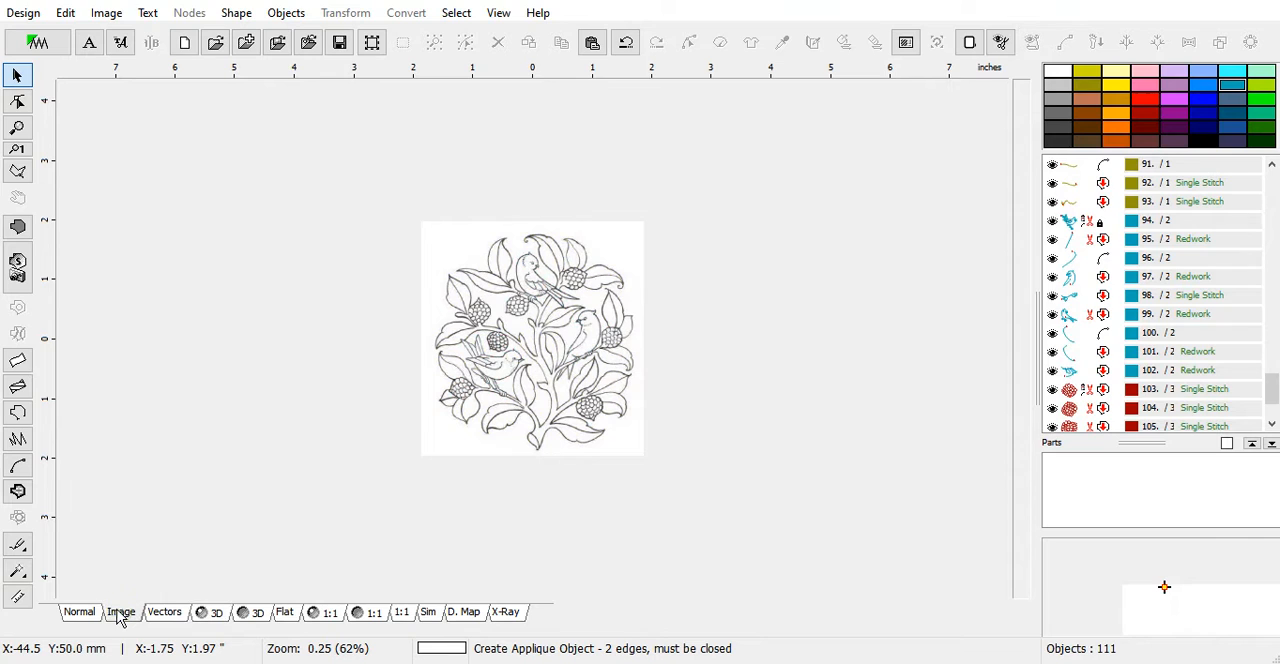
{"action": "left_click", "coordinate": [106, 13]}
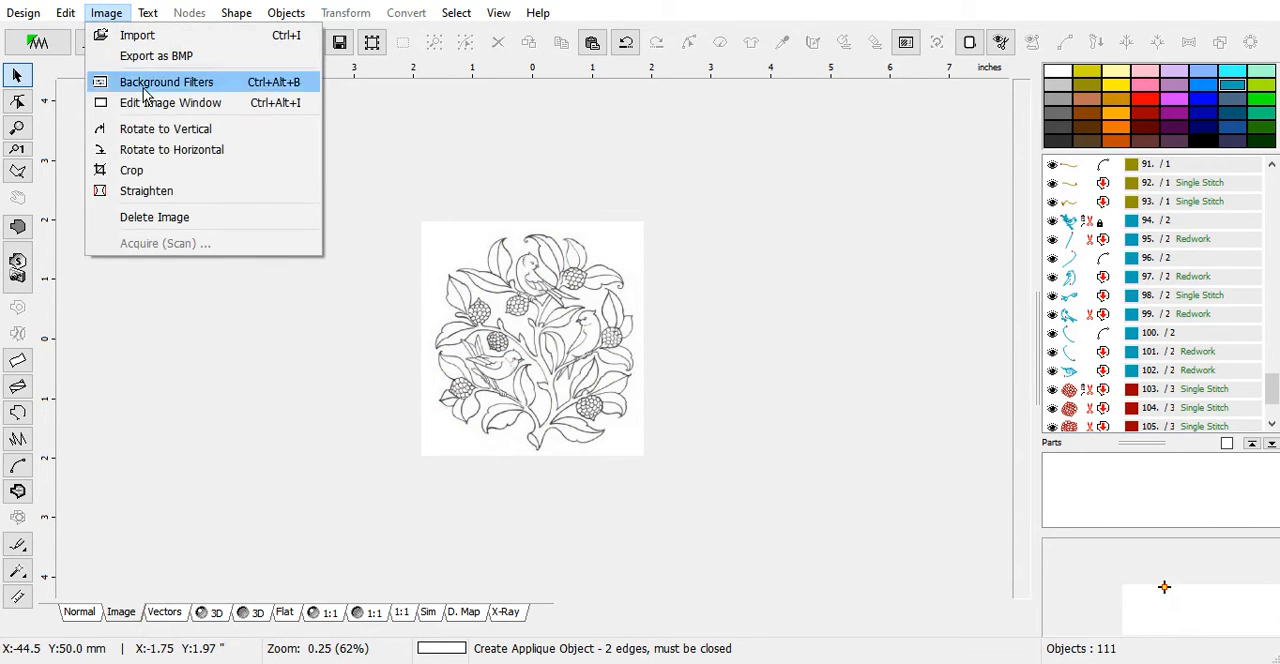
{"action": "left_click", "coordinate": [208, 226]}
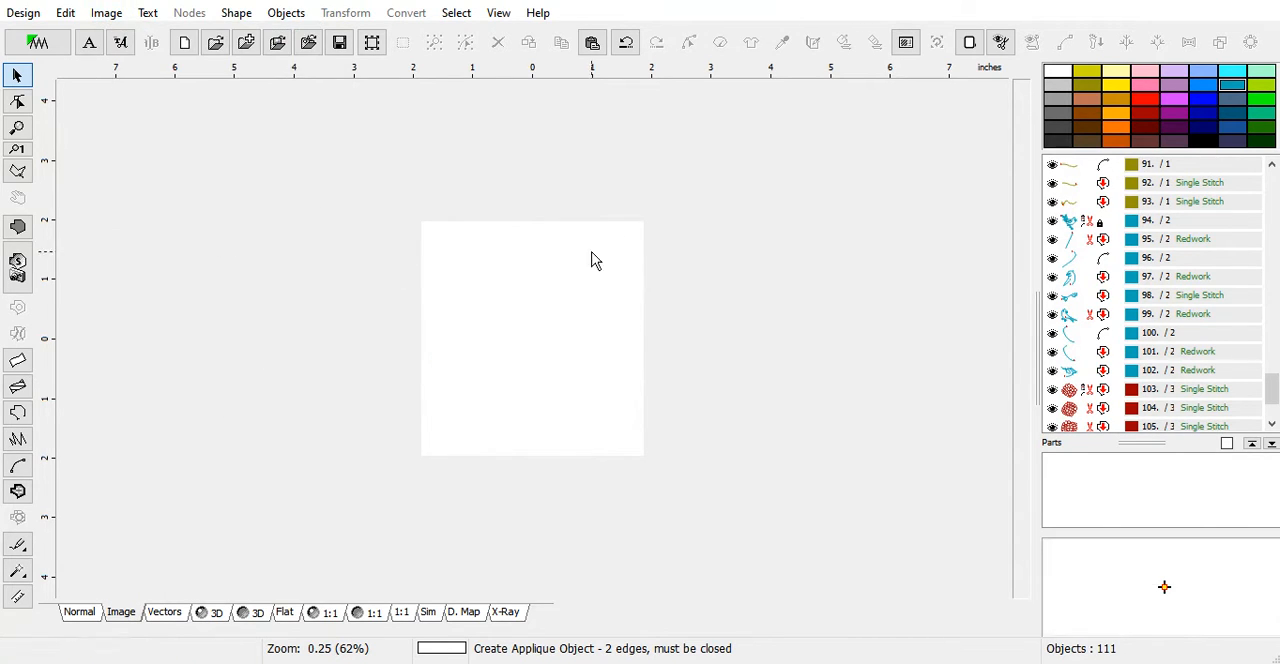
{"action": "left_click", "coordinate": [77, 614]}
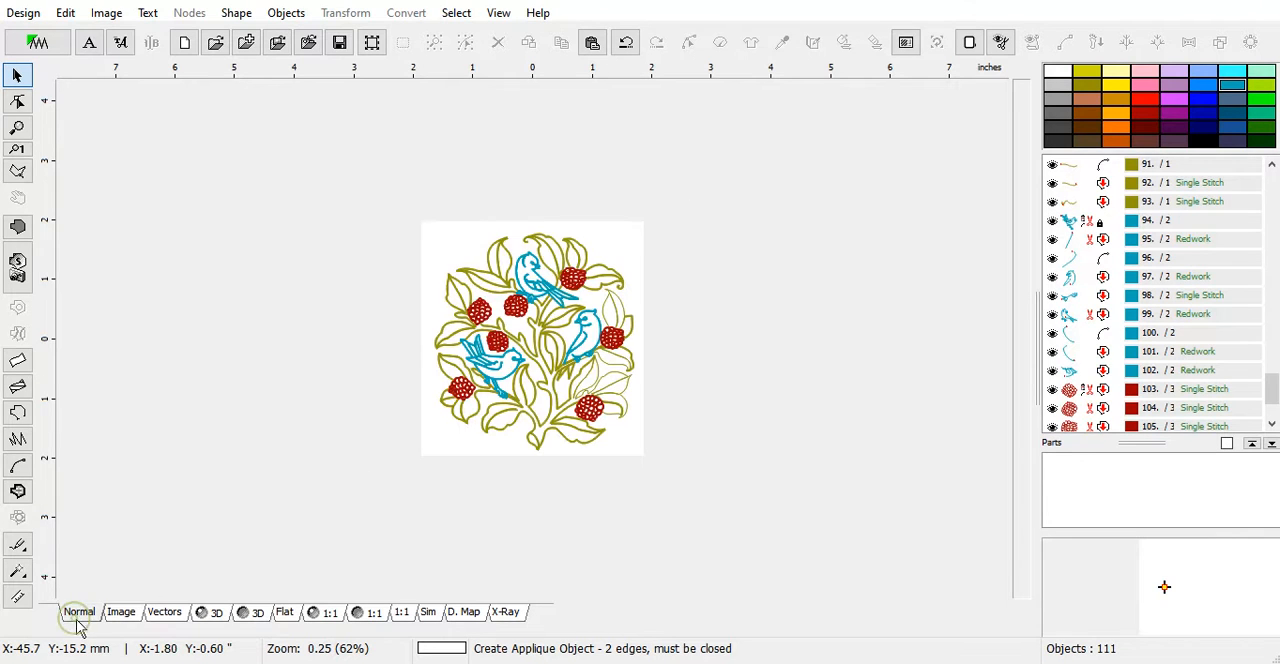
Set the hoop to BabyLock ESE, Brother 8200 (large), 5.1 x 7.1 inches, and apply it
{"action": "left_click", "coordinate": [969, 42]}
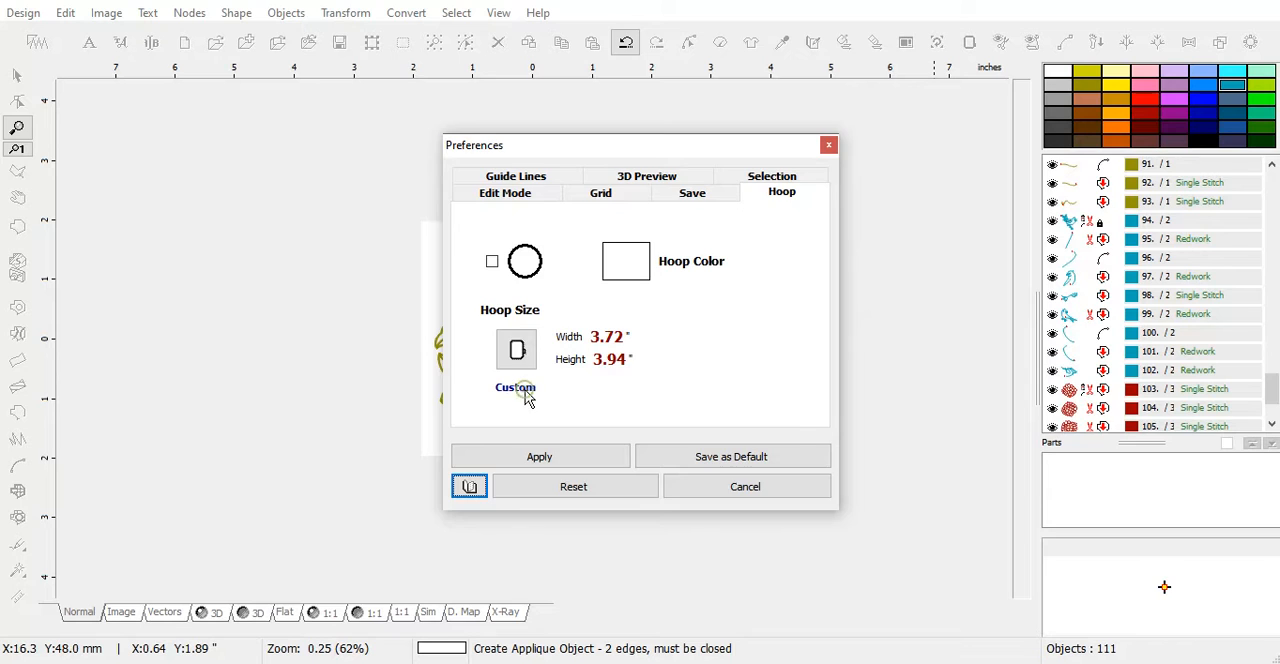
{"action": "left_click", "coordinate": [517, 350]}
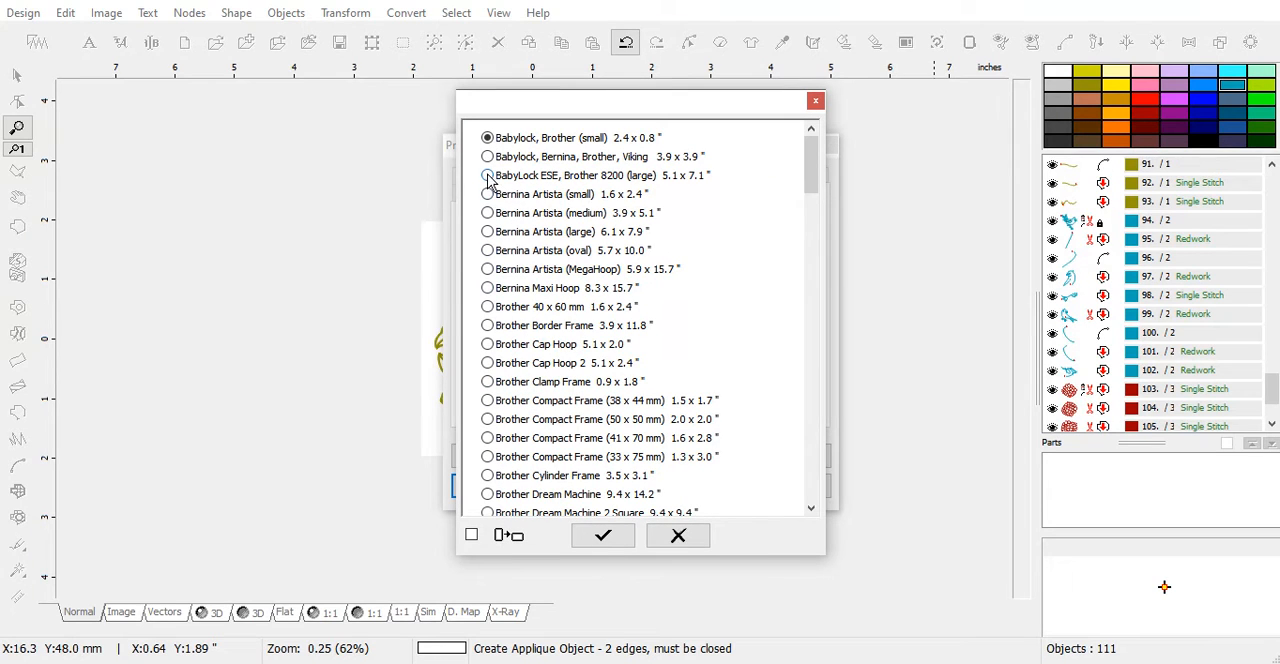
{"action": "left_click", "coordinate": [605, 536]}
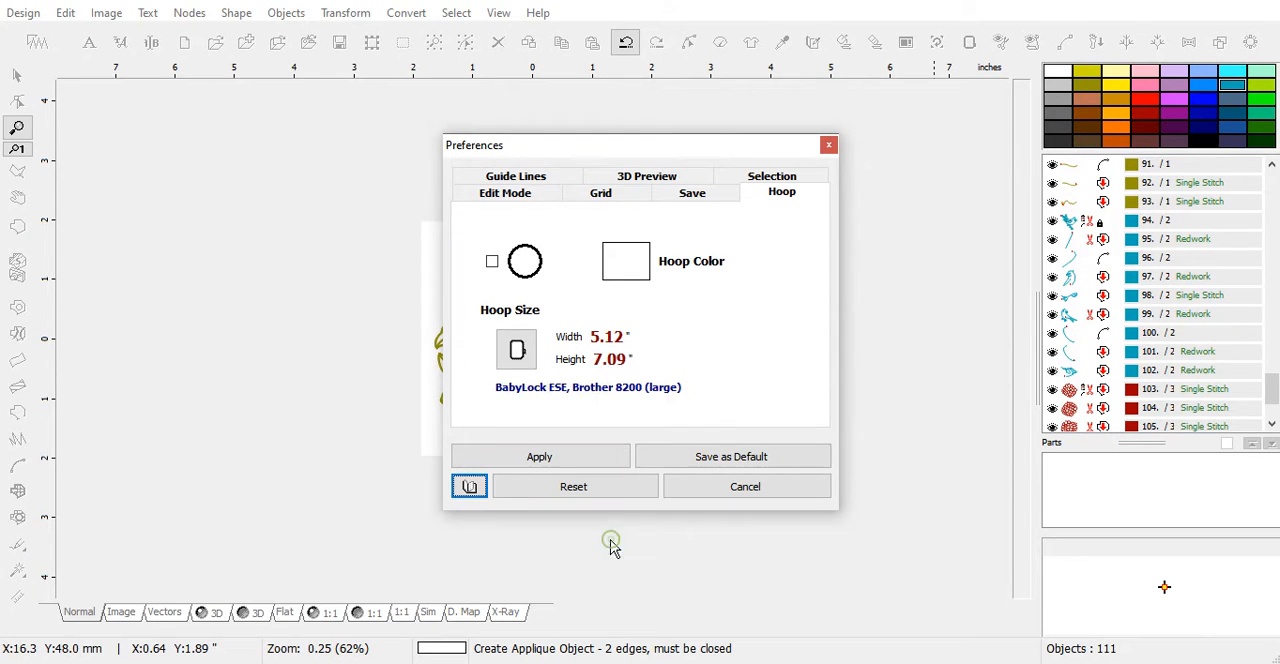
{"action": "left_click", "coordinate": [600, 457]}
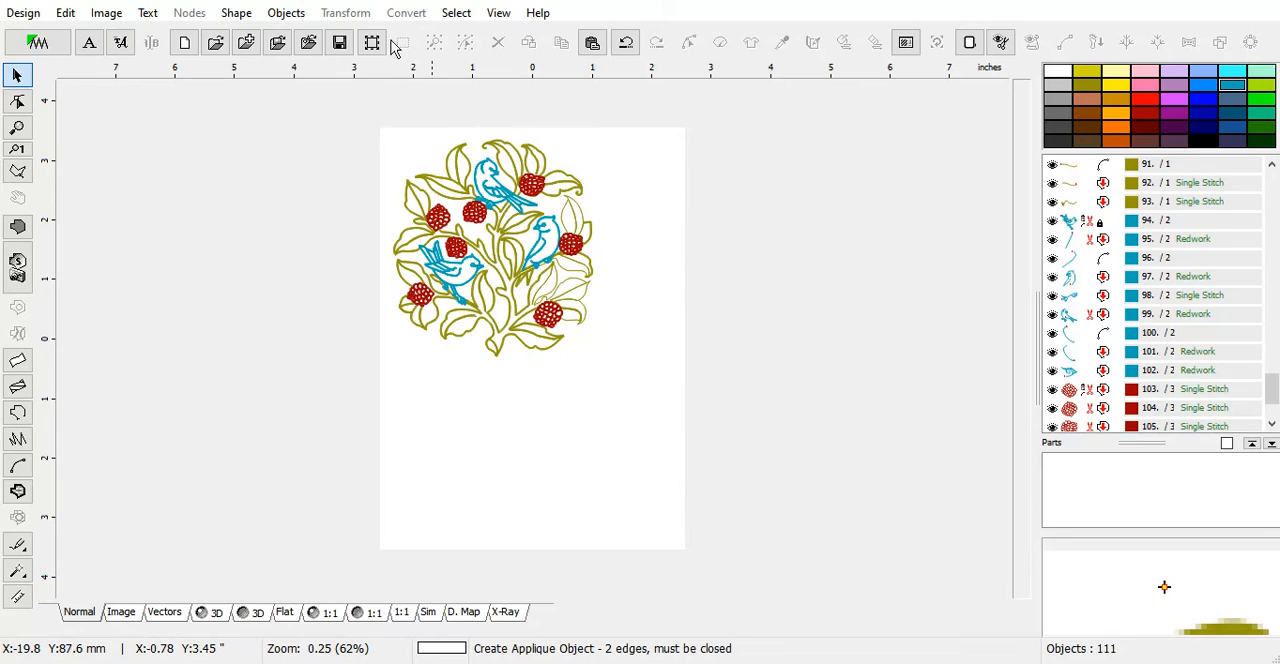
Resize the entire design to a width of 5.00 inches while keeping its aspect ratio
{"action": "left_click", "coordinate": [371, 43]}
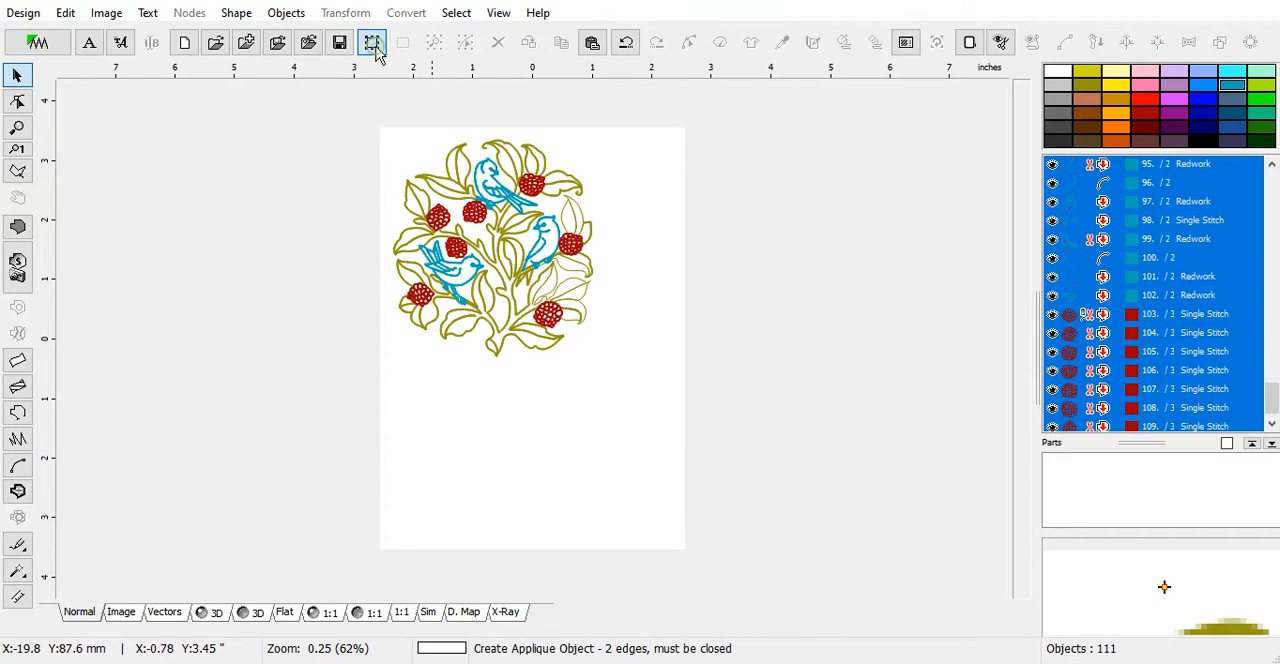
{"action": "left_click", "coordinate": [345, 12]}
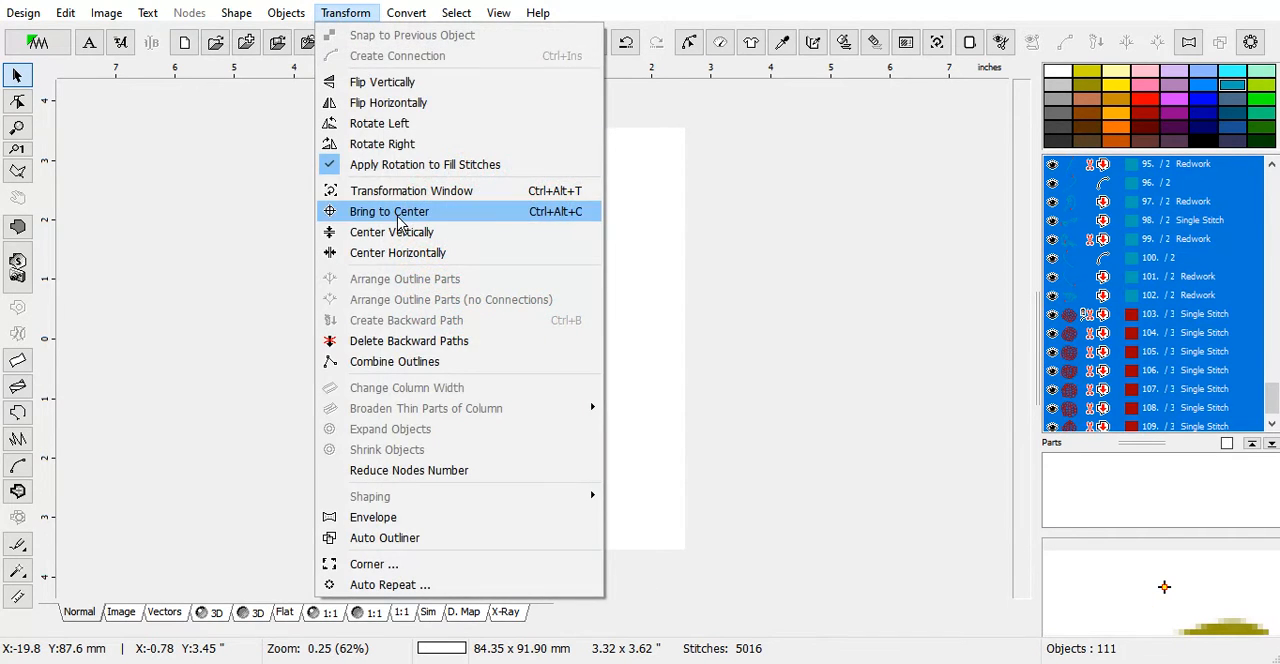
{"action": "left_click", "coordinate": [403, 191]}
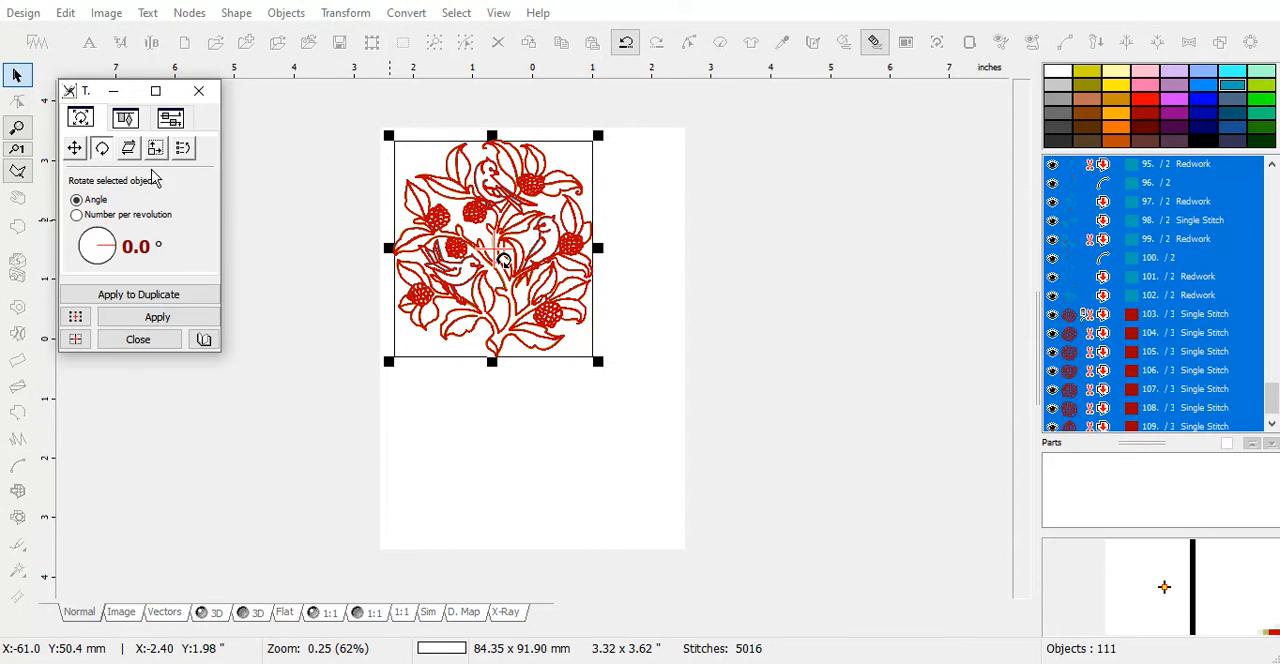
{"action": "left_click", "coordinate": [157, 150]}
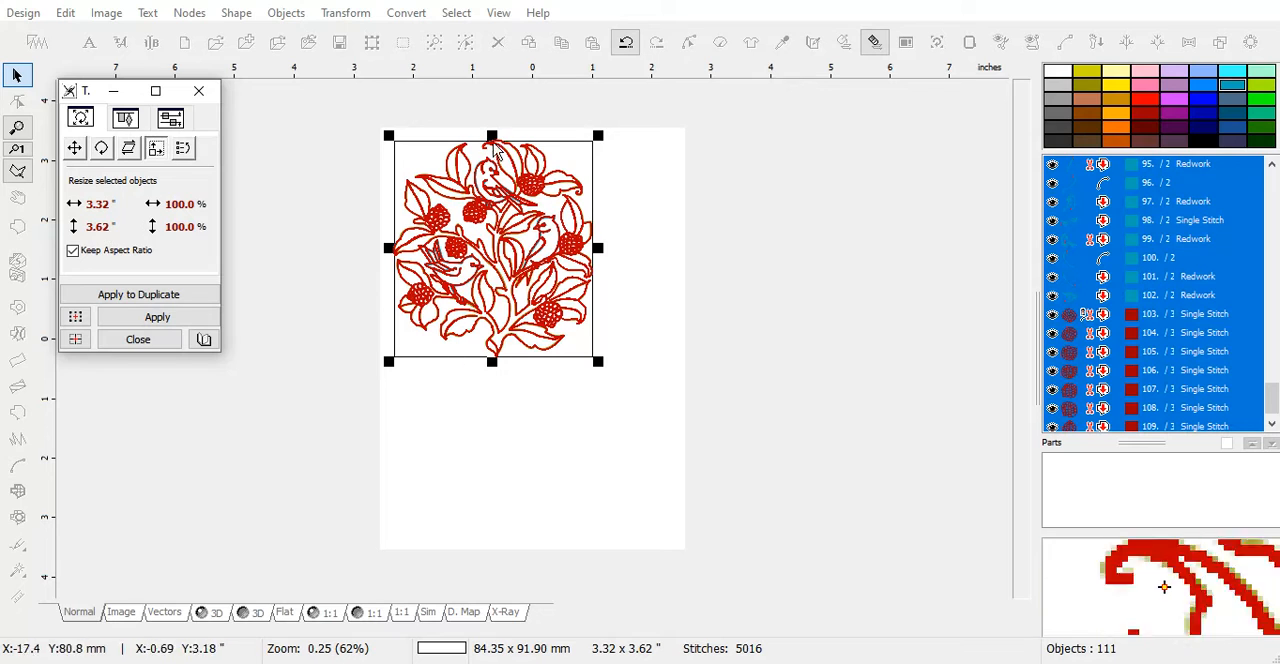
{"action": "left_click", "coordinate": [72, 205]}
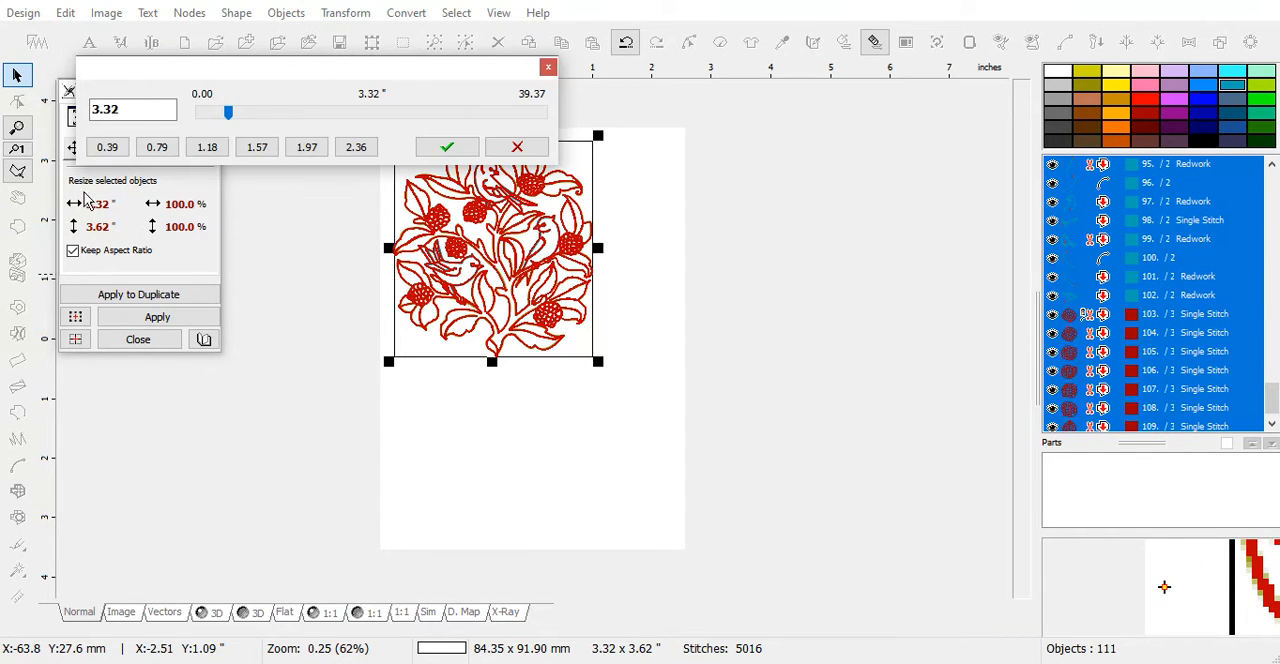
{"action": "double_click", "coordinate": [137, 112]}
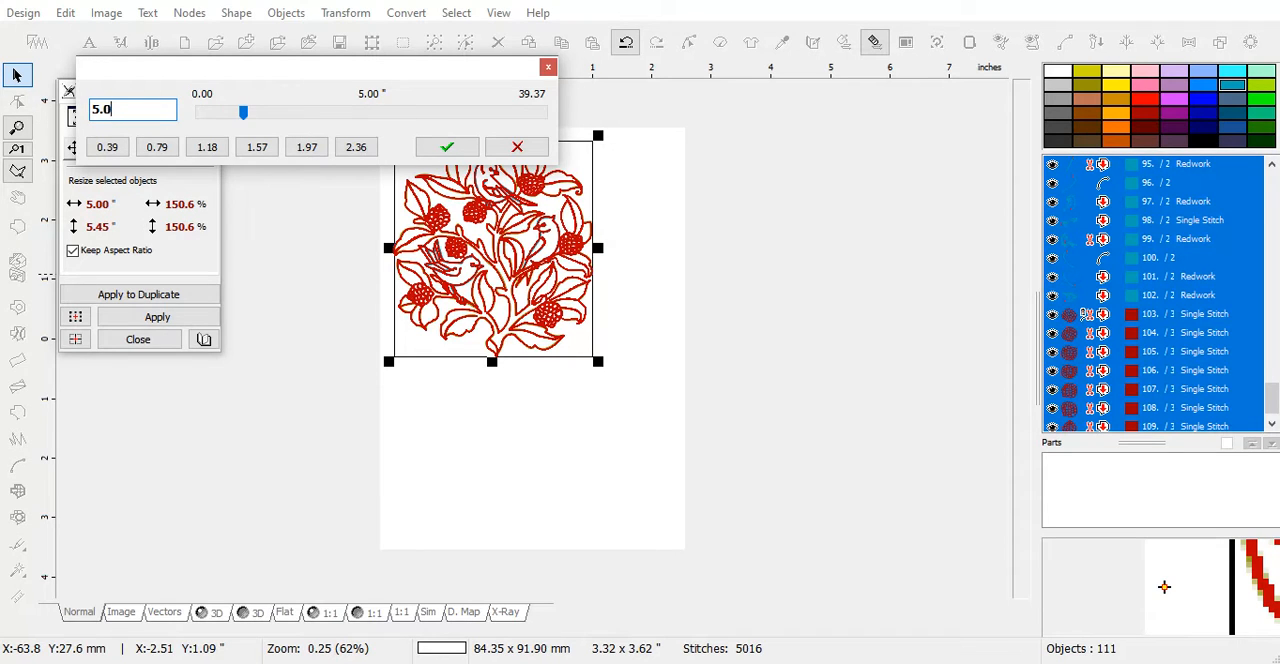
{"action": "left_click", "coordinate": [447, 147]}
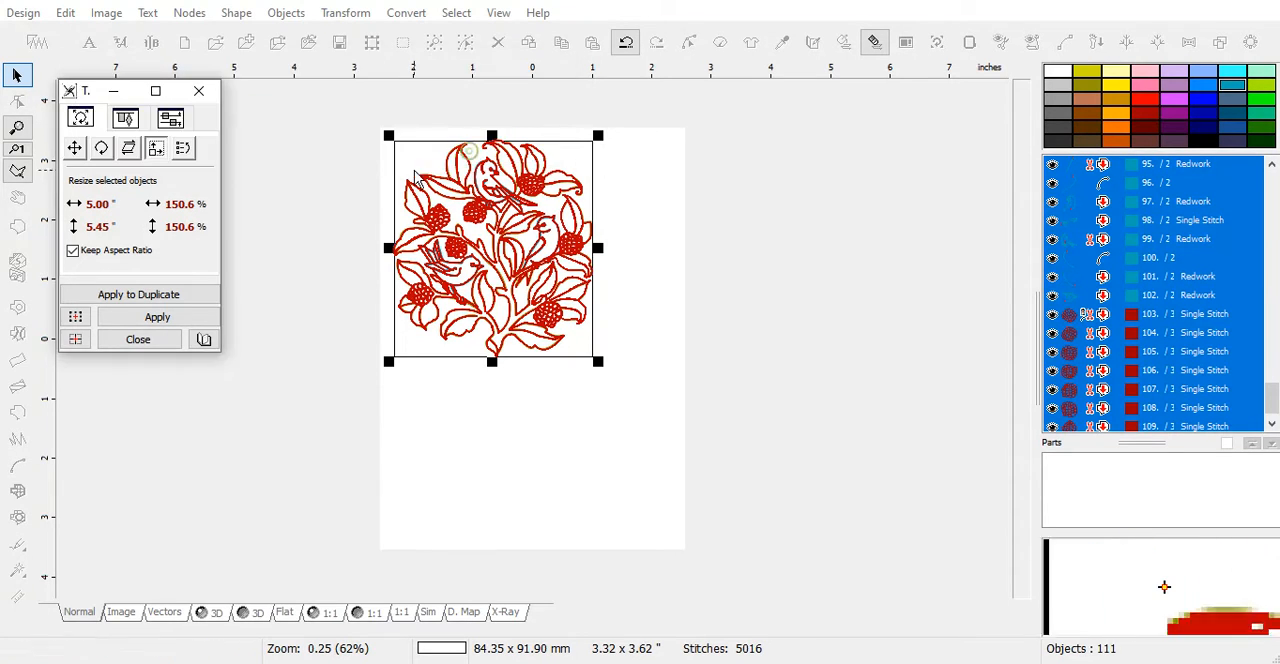
{"action": "left_click", "coordinate": [190, 318]}
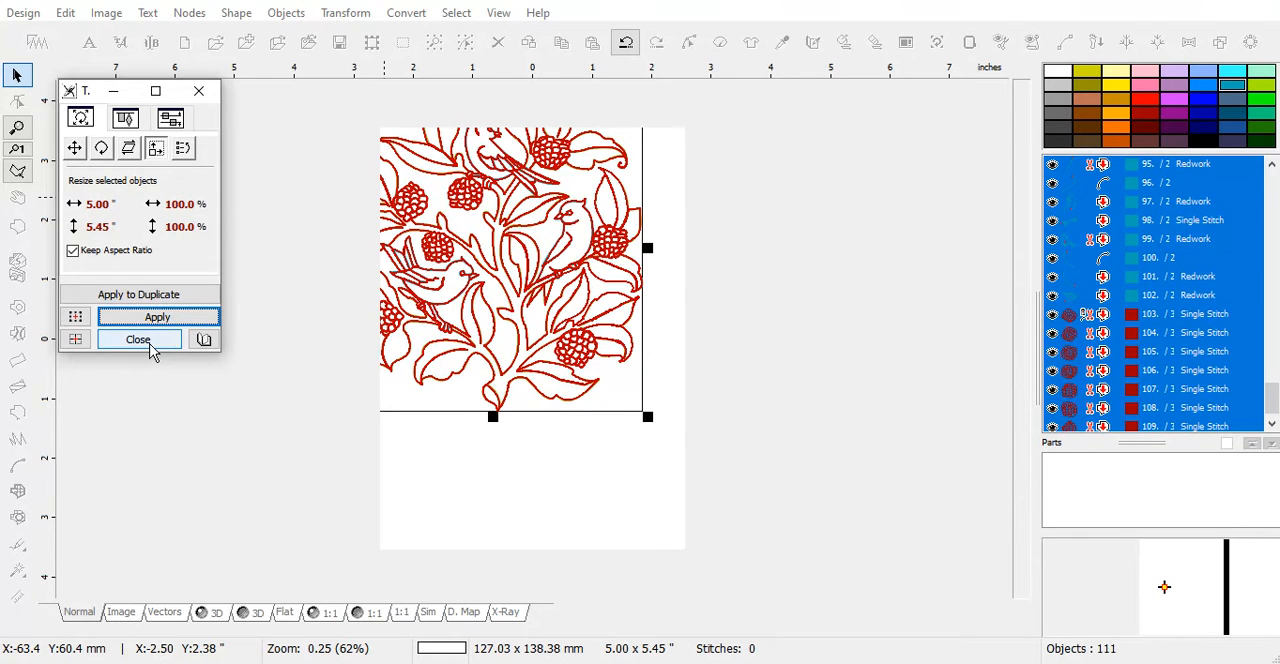
{"action": "left_click", "coordinate": [140, 340]}
Center the resized design in the hoop, regenerate stitches for all objects, and clear the selection
{"action": "left_click", "coordinate": [346, 13]}
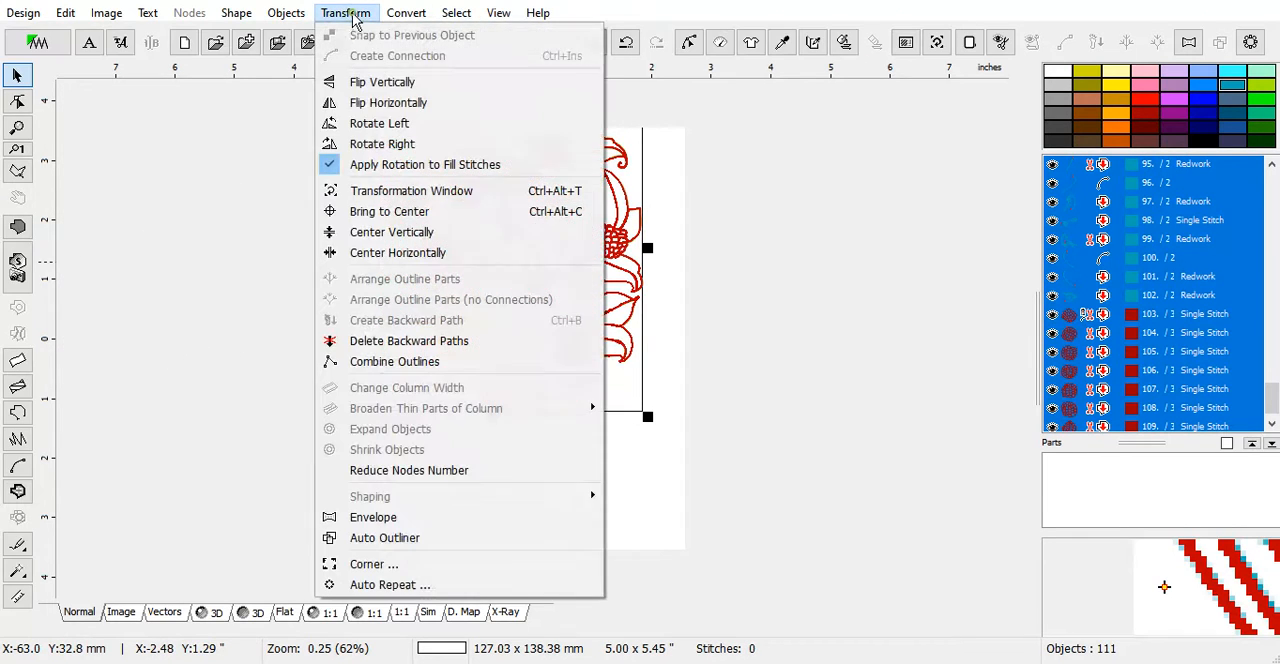
{"action": "left_click", "coordinate": [420, 211]}
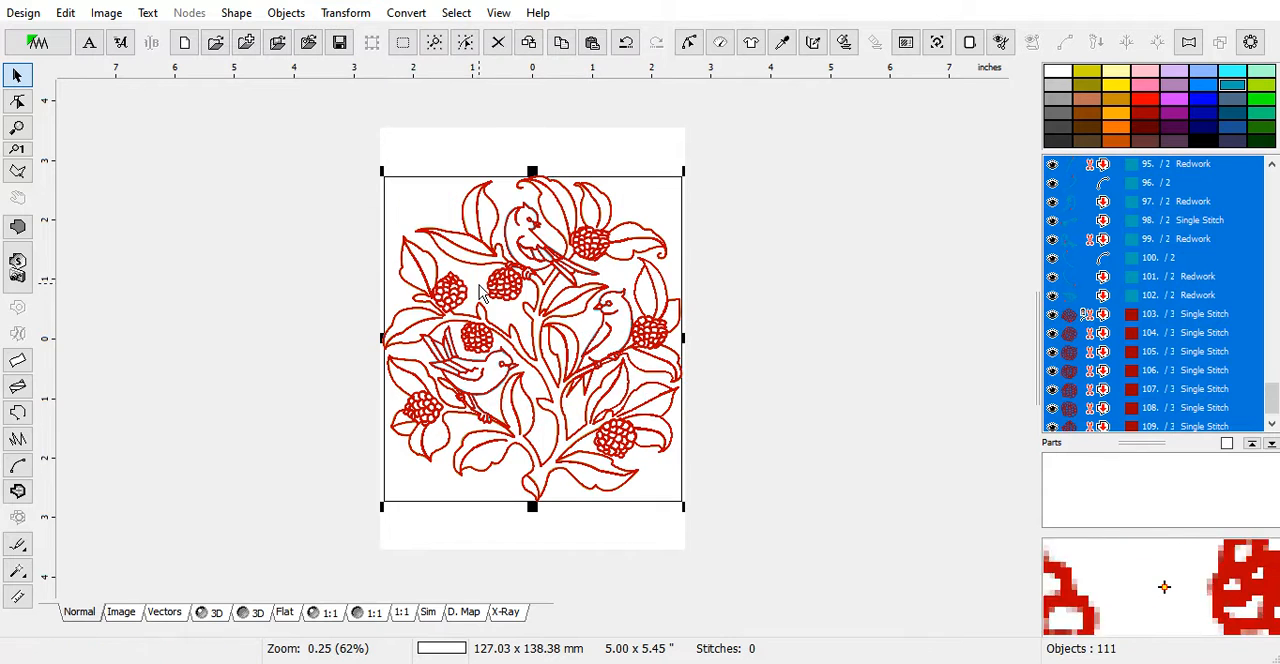
{"action": "right_click", "coordinate": [543, 117]}
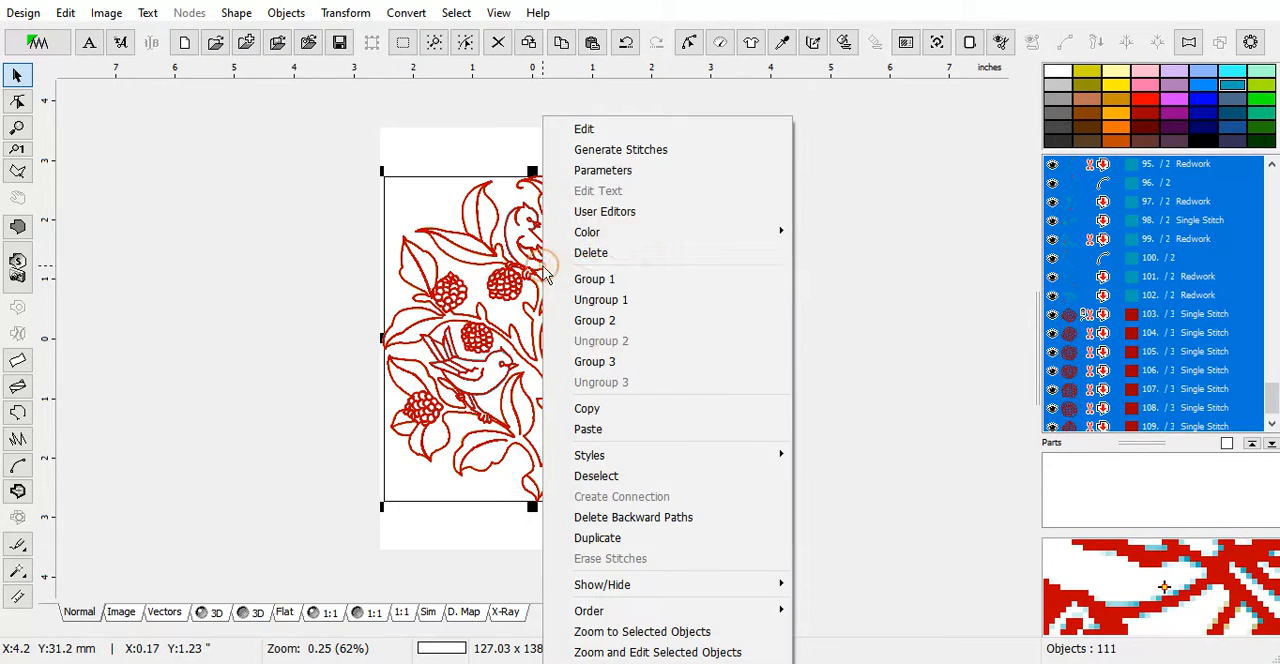
{"action": "left_click", "coordinate": [597, 152]}
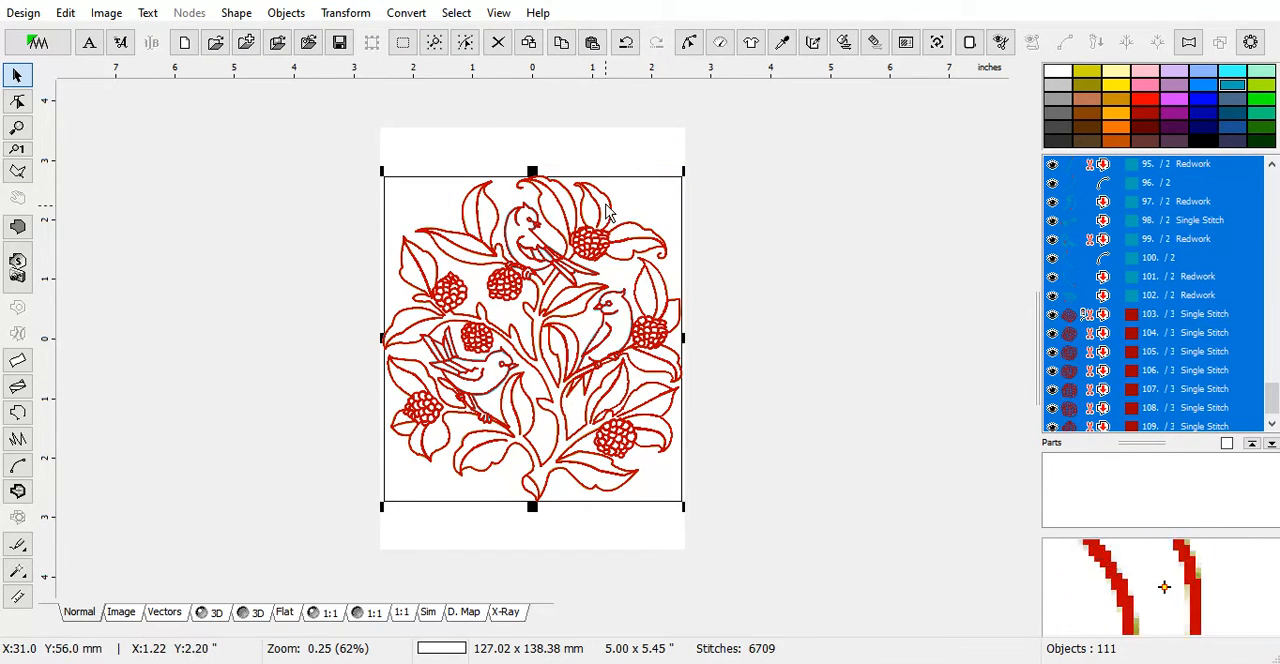
{"action": "left_click", "coordinate": [606, 146]}
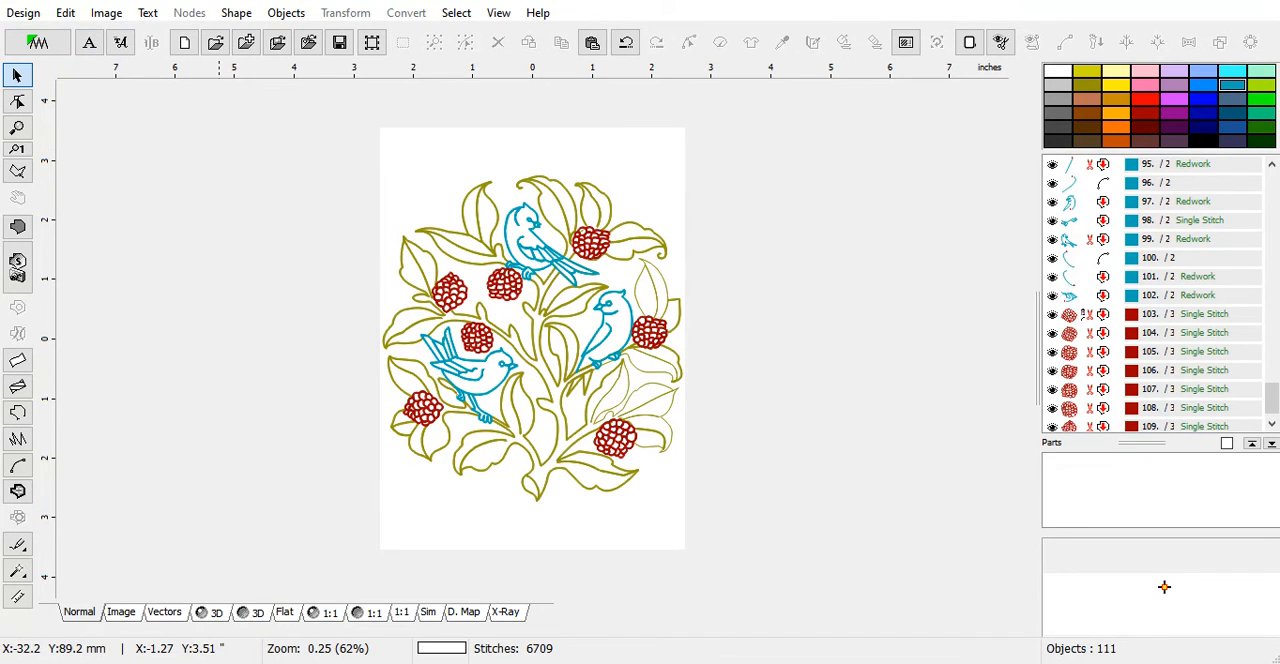
Save the design as a new Embird Outline Format file named Redwork Bird on a Limb Edited 5 x 7
{"action": "left_click", "coordinate": [13, 14]}
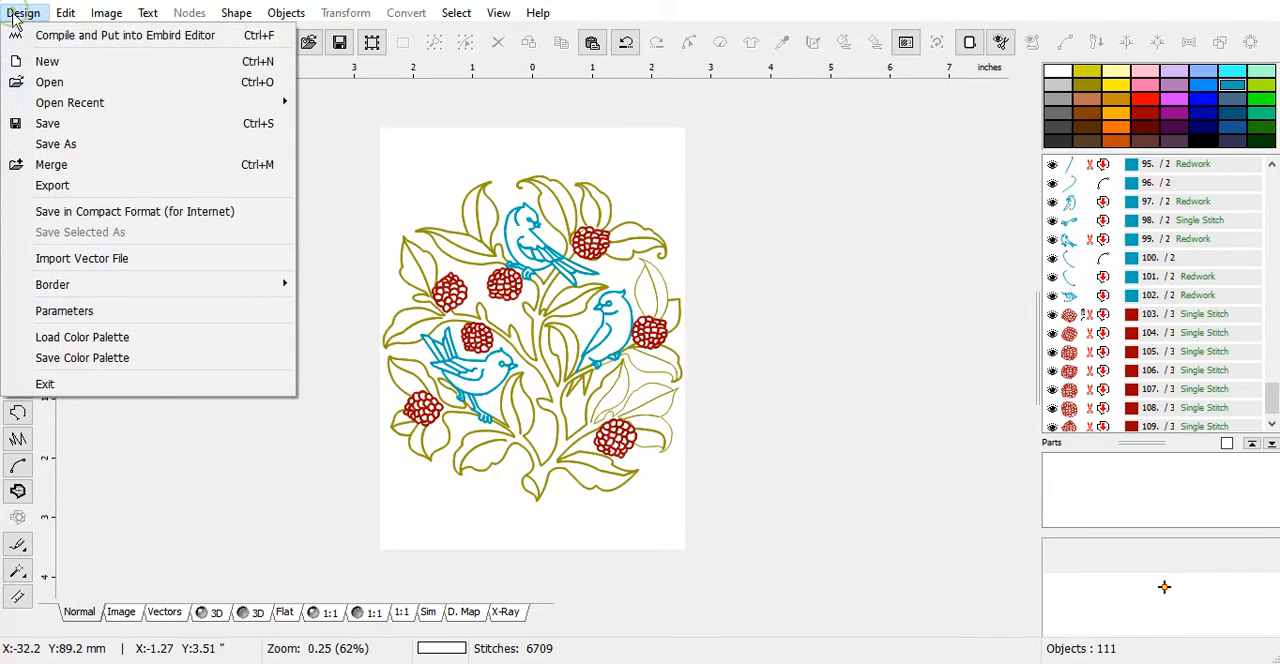
{"action": "left_click", "coordinate": [46, 147]}
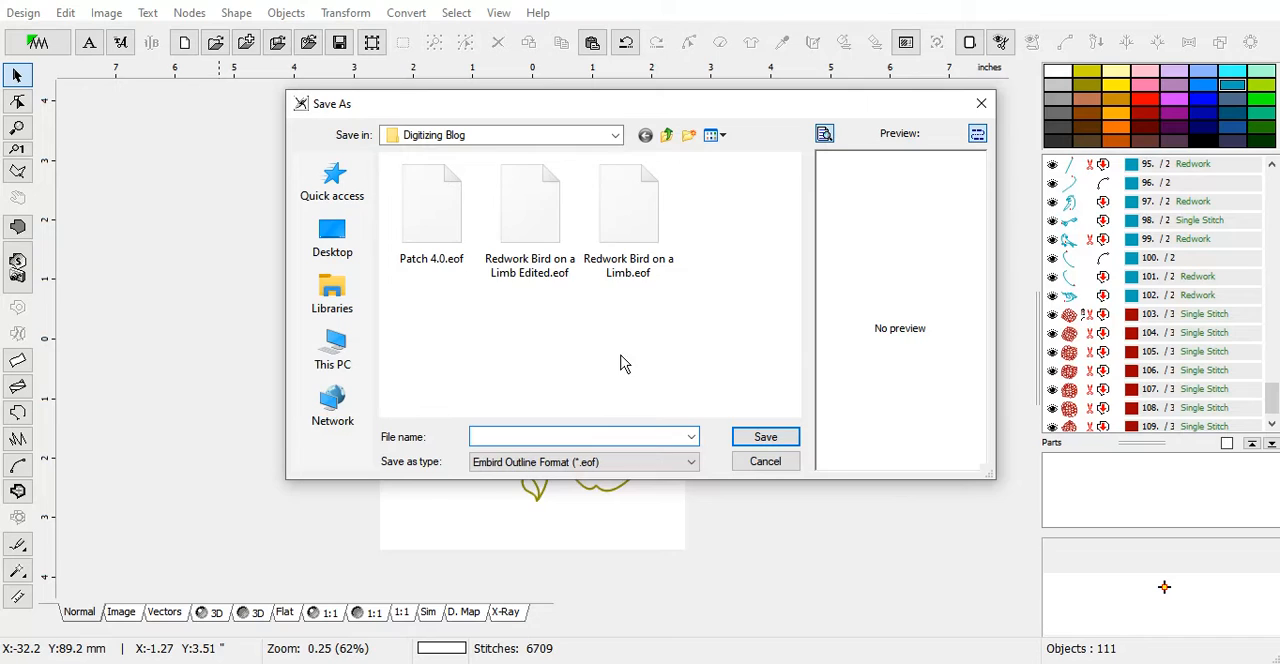
{"action": "left_click", "coordinate": [547, 239]}
{"action": "left_click", "coordinate": [636, 436]}
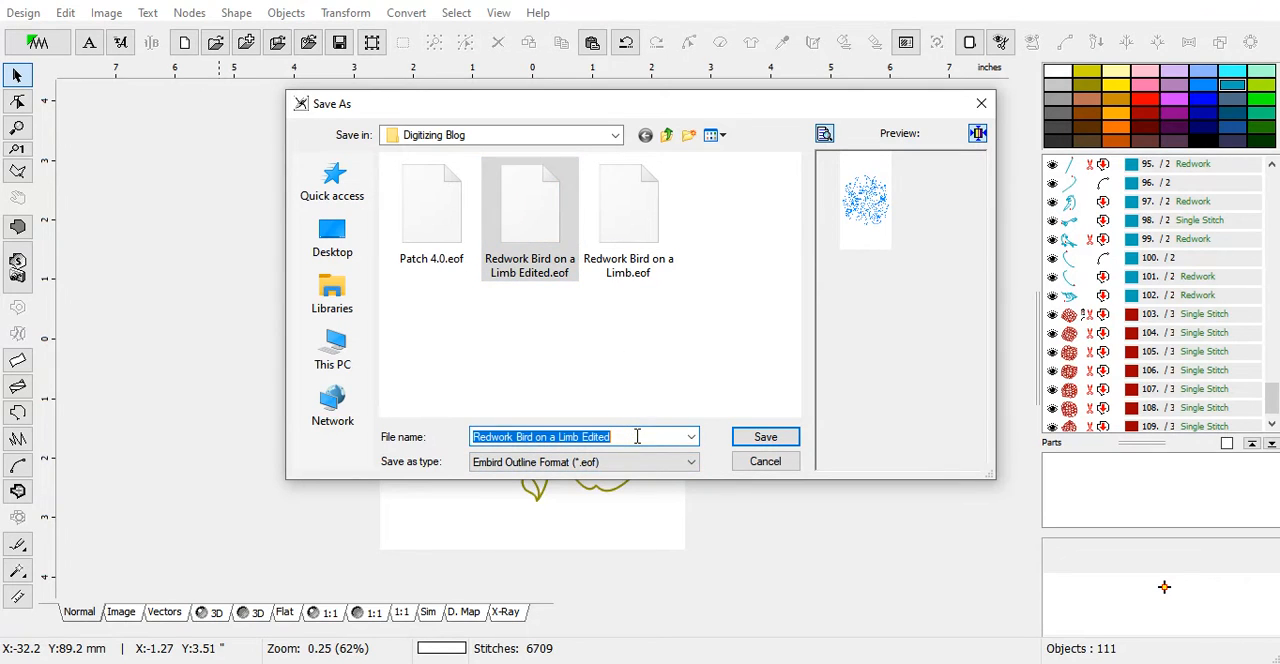
{"action": "left_click", "coordinate": [636, 436]}
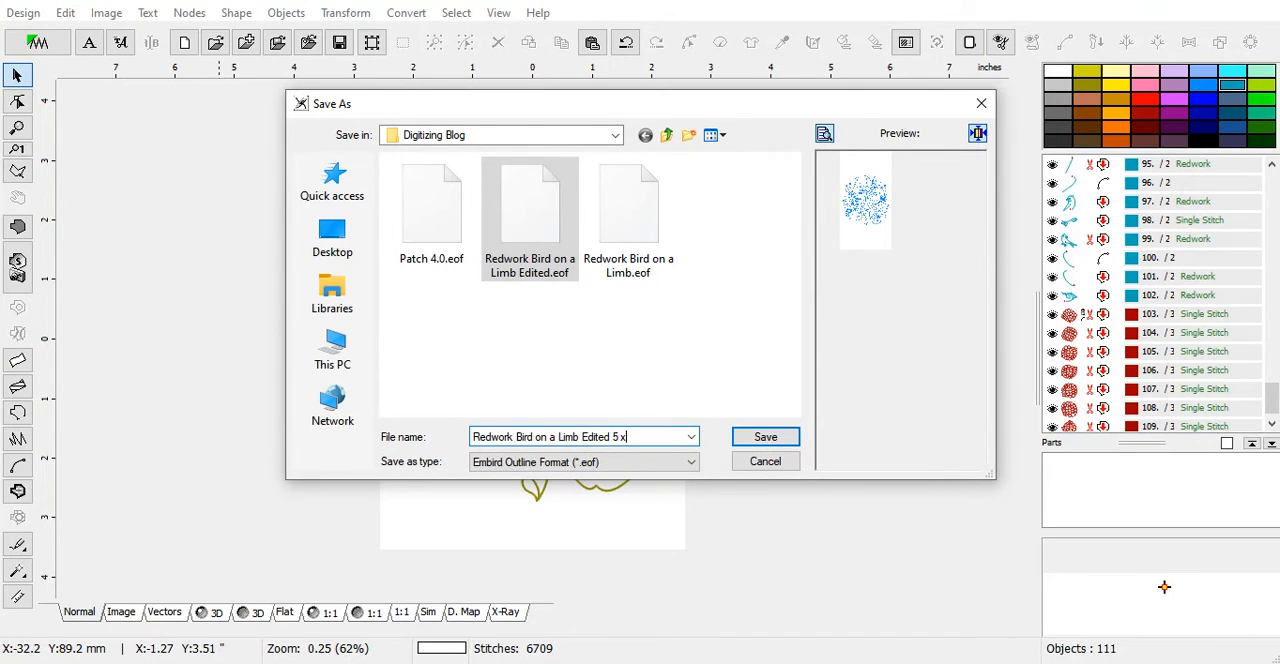
{"action": "left_click", "coordinate": [765, 437]}
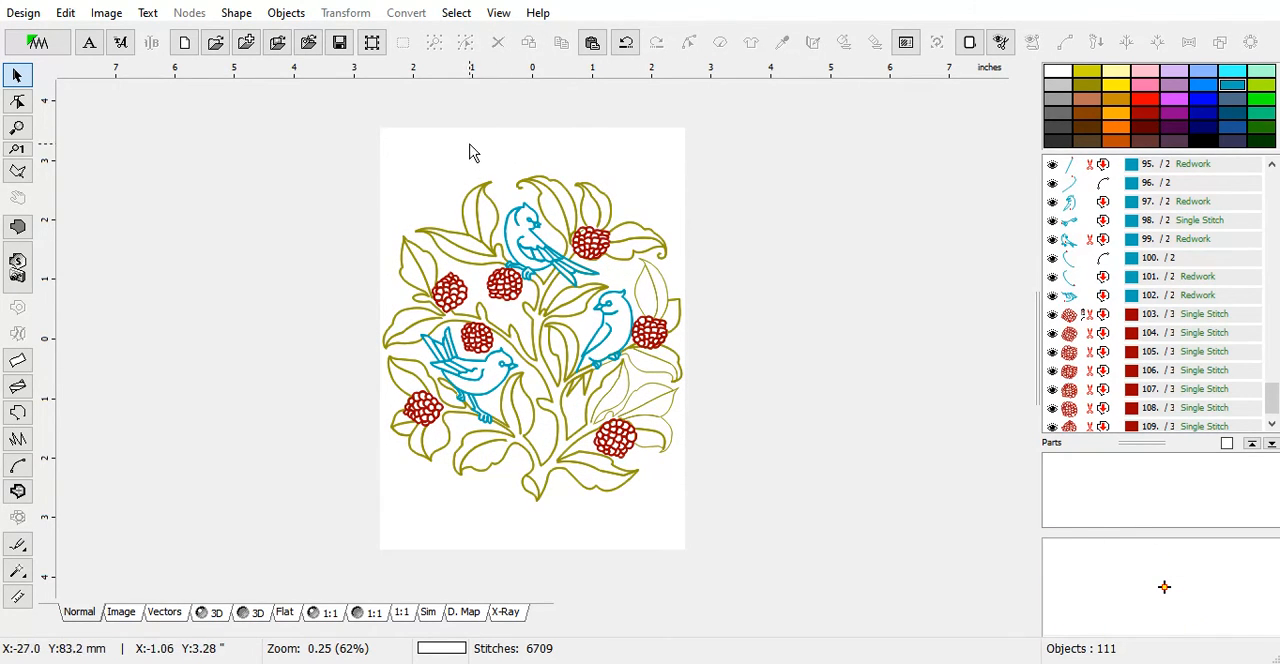
Select all objects in the design, generate their stitches, and inspect the stitched result in the 3D view
{"action": "left_click", "coordinate": [371, 42]}
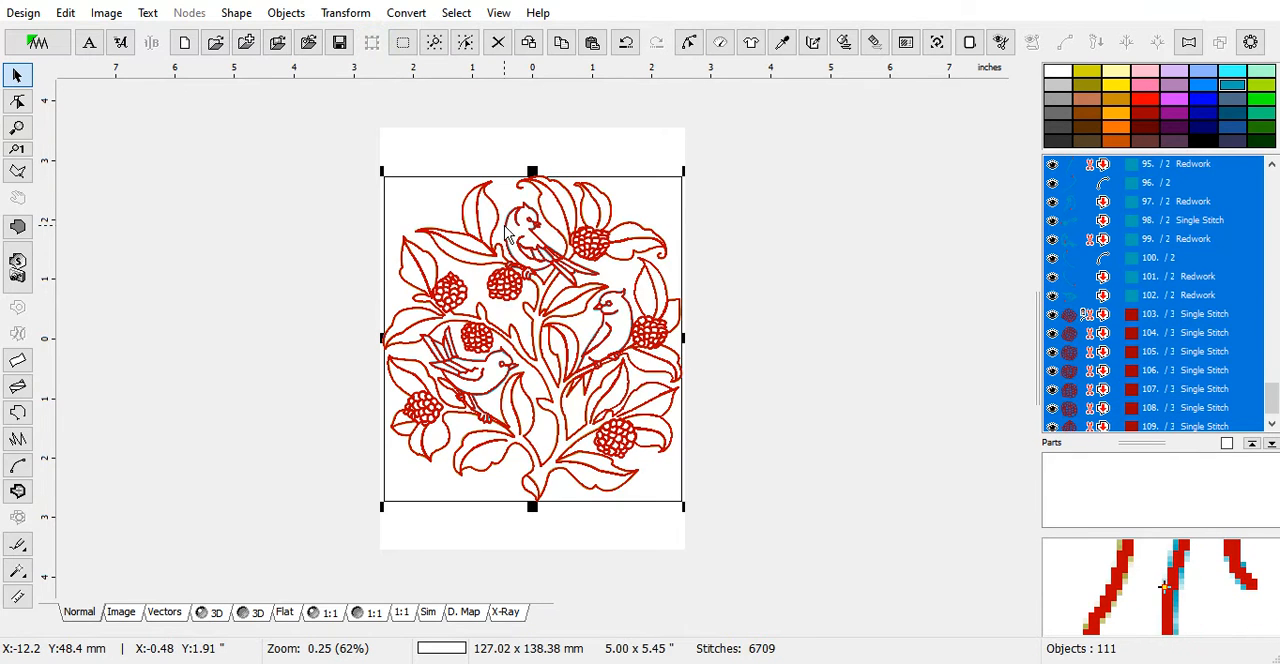
{"action": "right_click", "coordinate": [505, 225]}
{"action": "left_click", "coordinate": [552, 152]}
{"action": "left_click", "coordinate": [214, 612]}
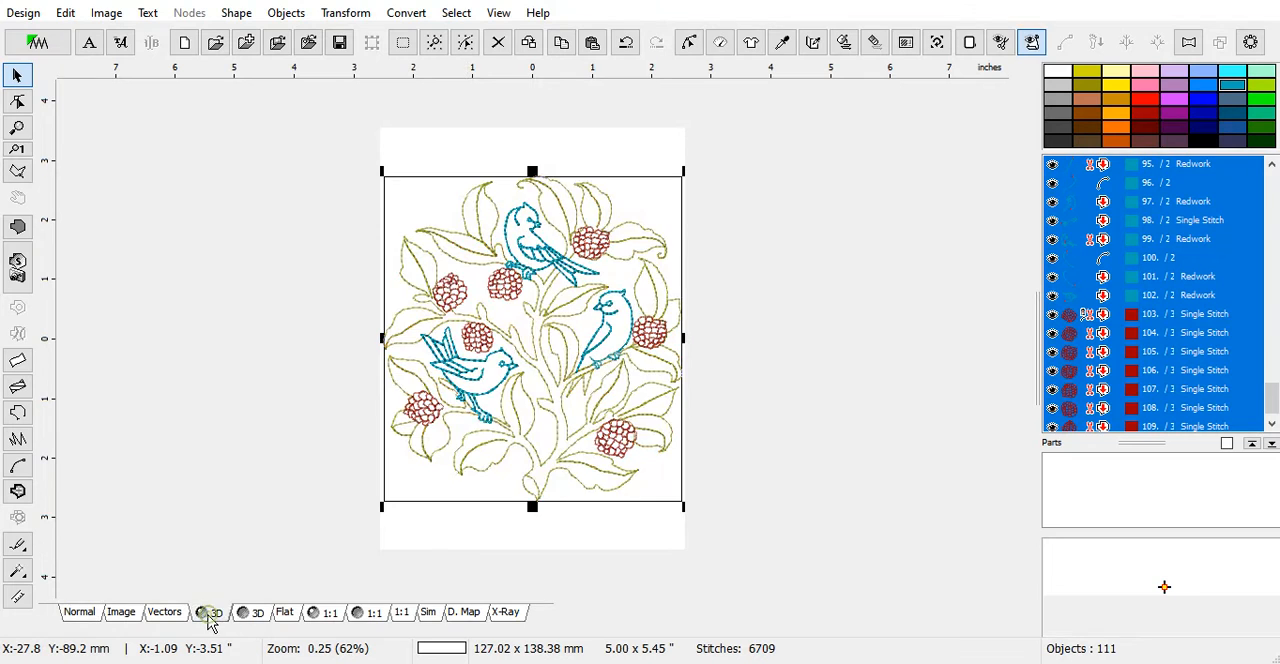
{"action": "scroll", "coordinate": [510, 490], "scroll_direction": "up", "scroll_amount": 1}
{"action": "scroll", "coordinate": [517, 478], "scroll_direction": "down", "scroll_amount": 1}
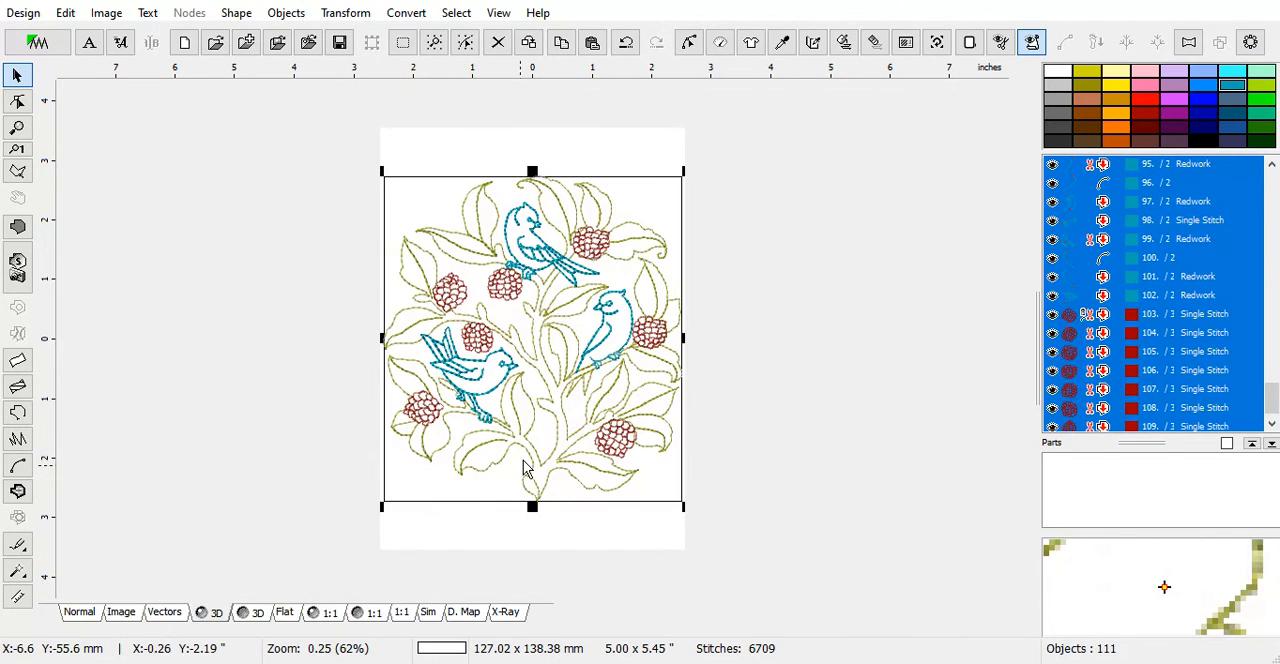